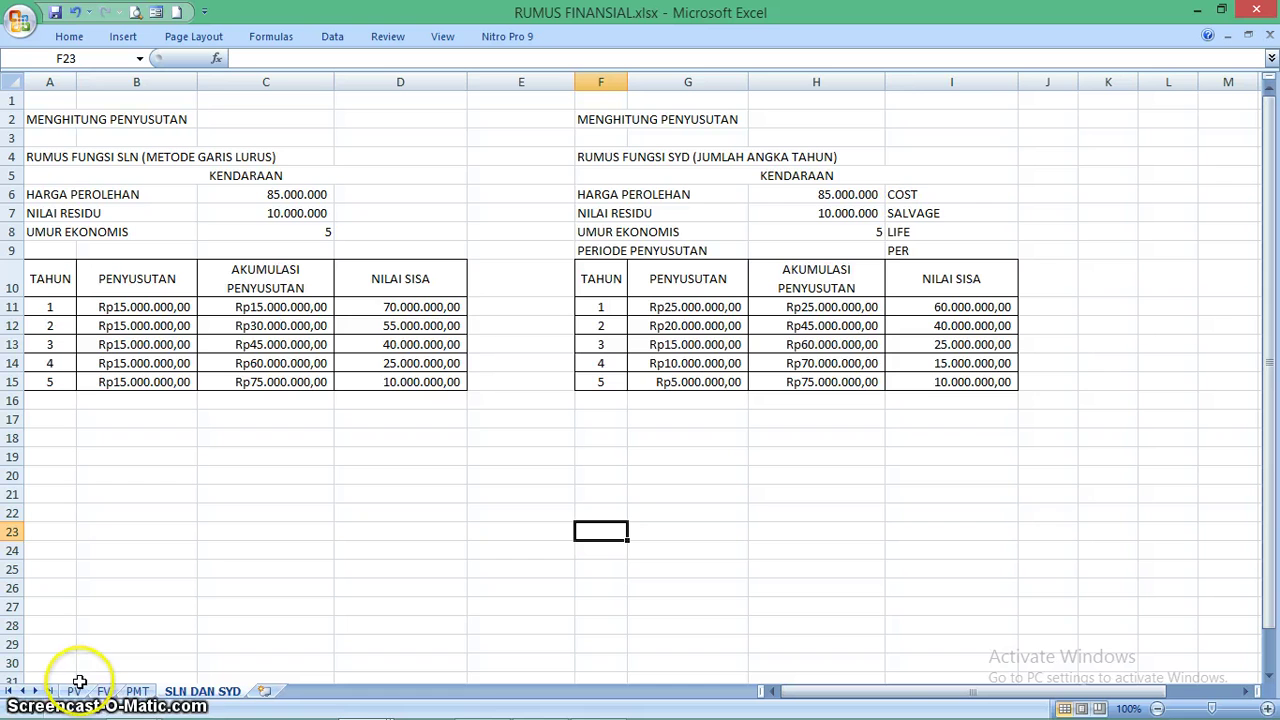
Look through the PV, FV, PMT and SLN DAN SYD worksheets to review their financial function examples.
left_click(74, 691)
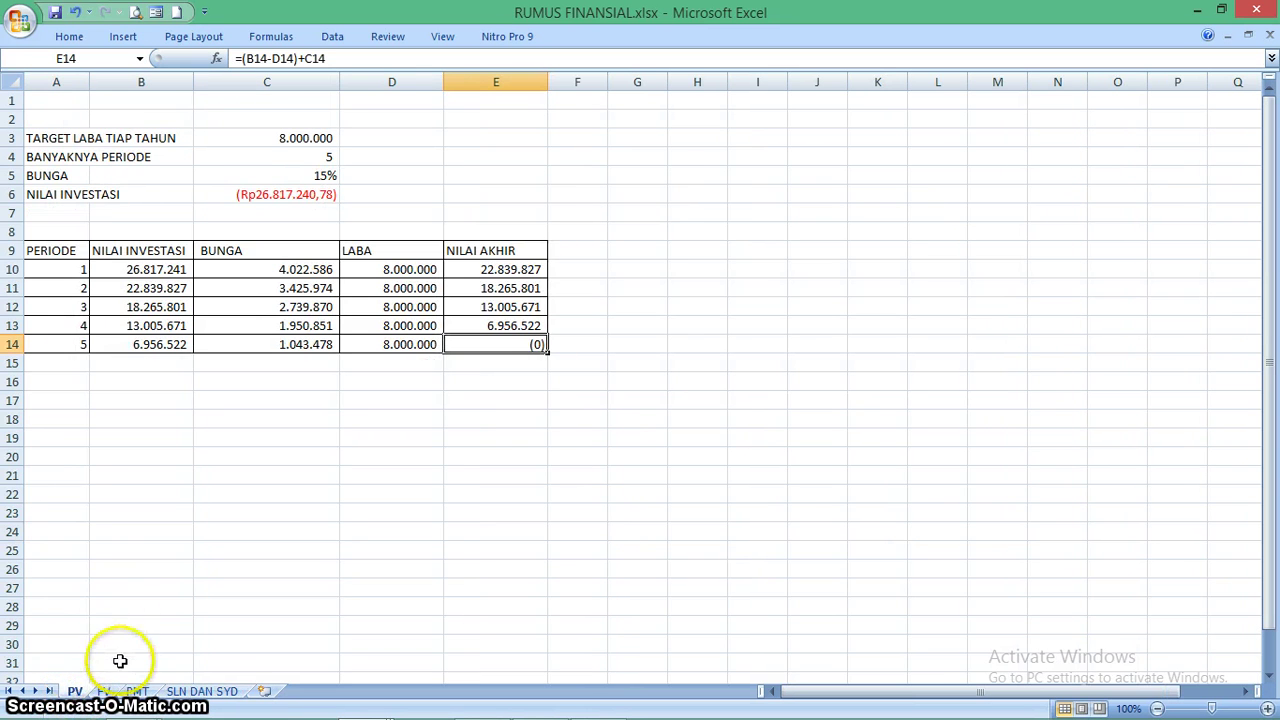
left_click(104, 691)
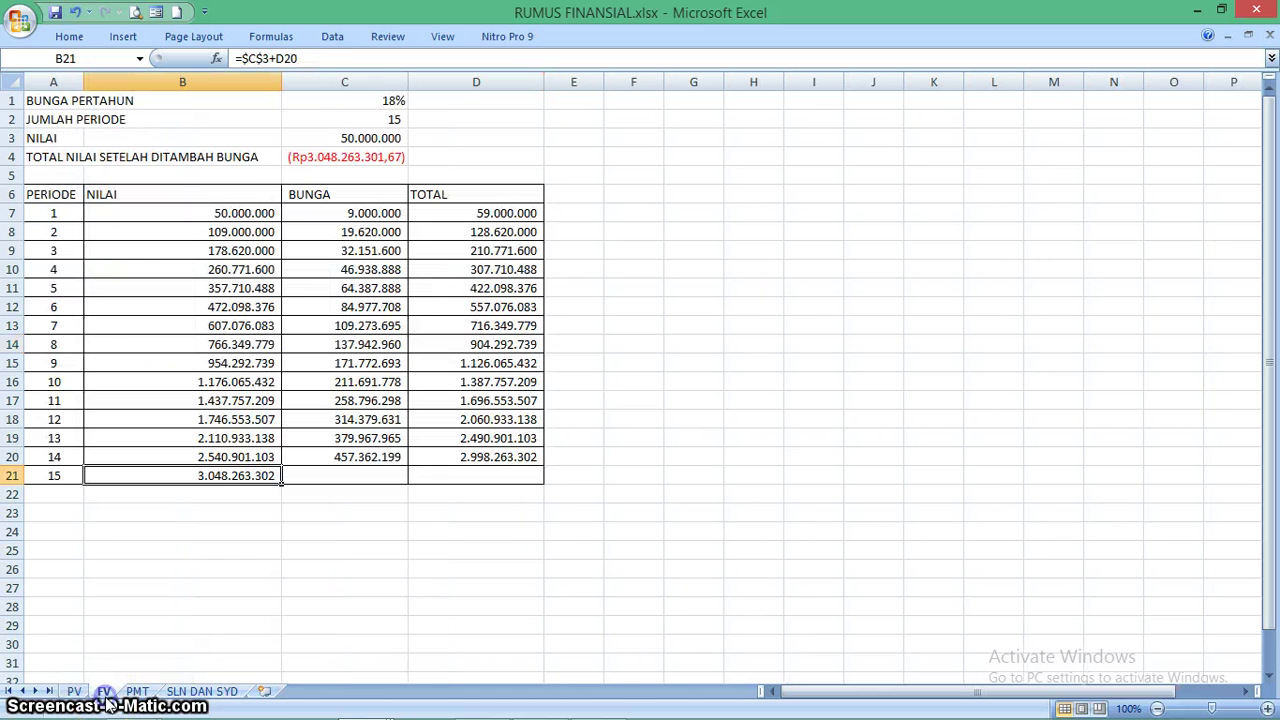
left_click(137, 691)
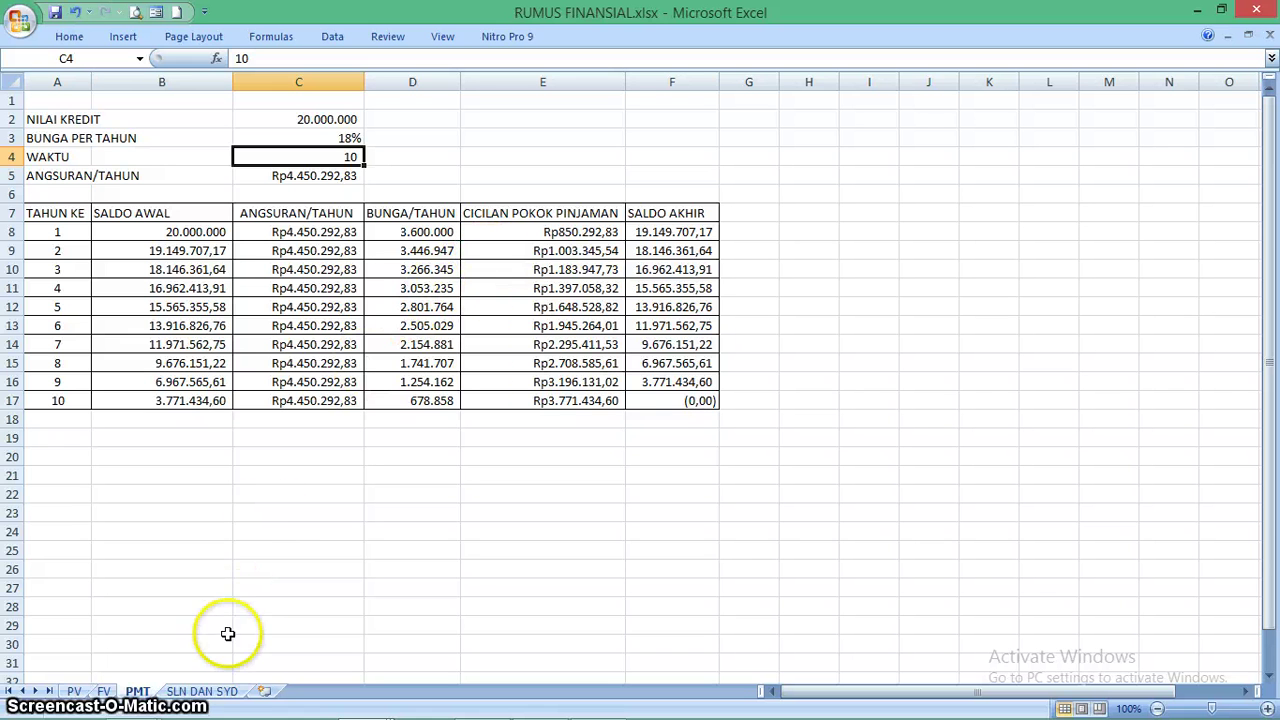
left_click(203, 691)
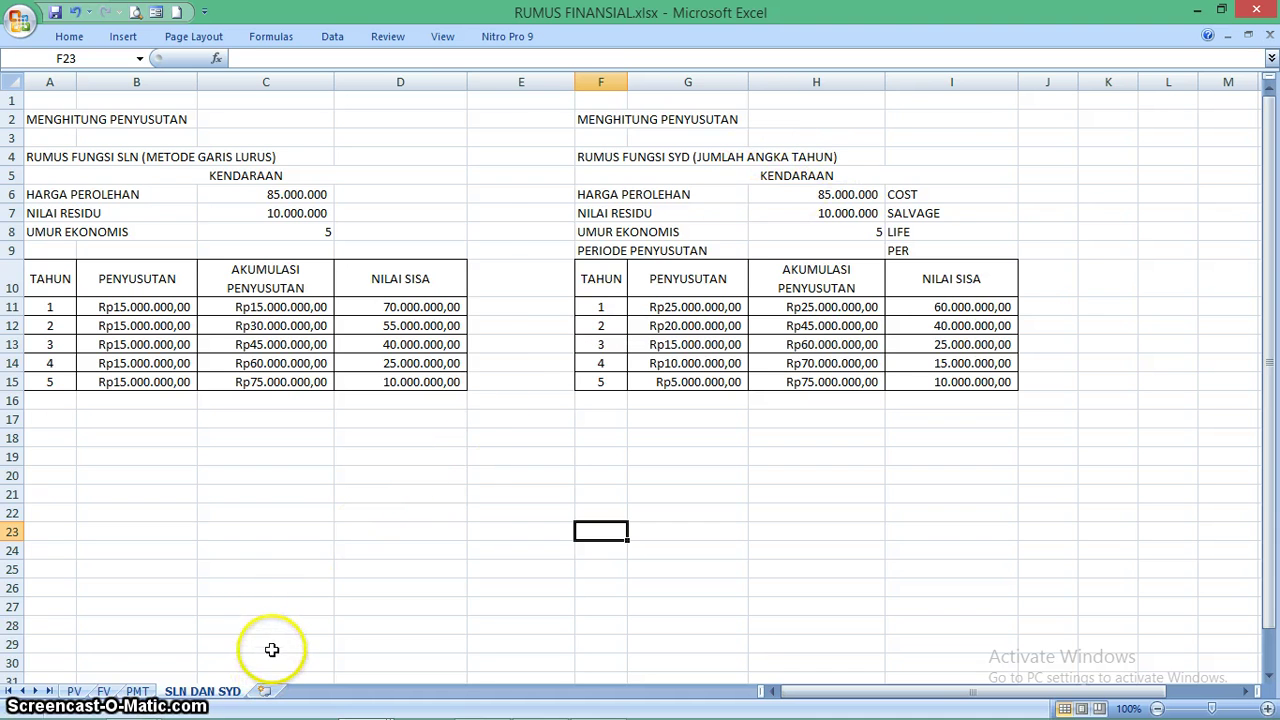
Add a new worksheet and enter the labels HARGA PEROLEHAN, UMUR EKONOMIS and NILAI SISA in A3:A5.
left_click(264, 691)
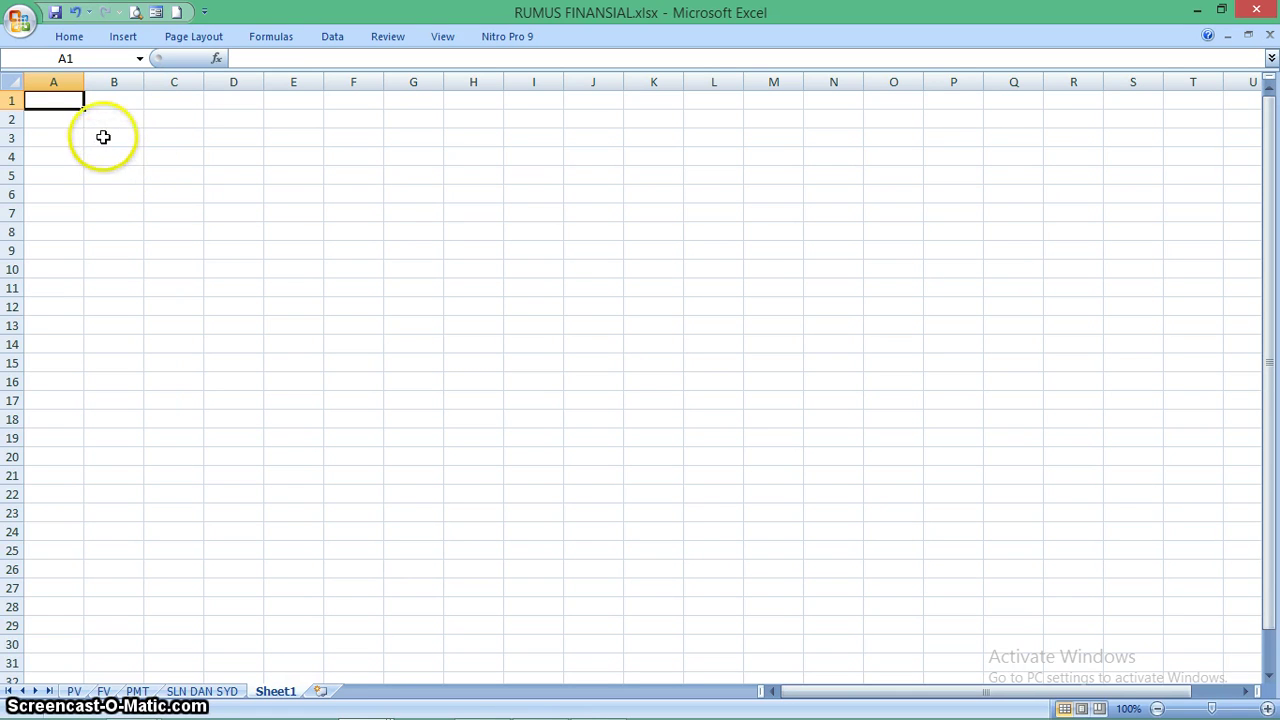
key("Down")
key("Down")
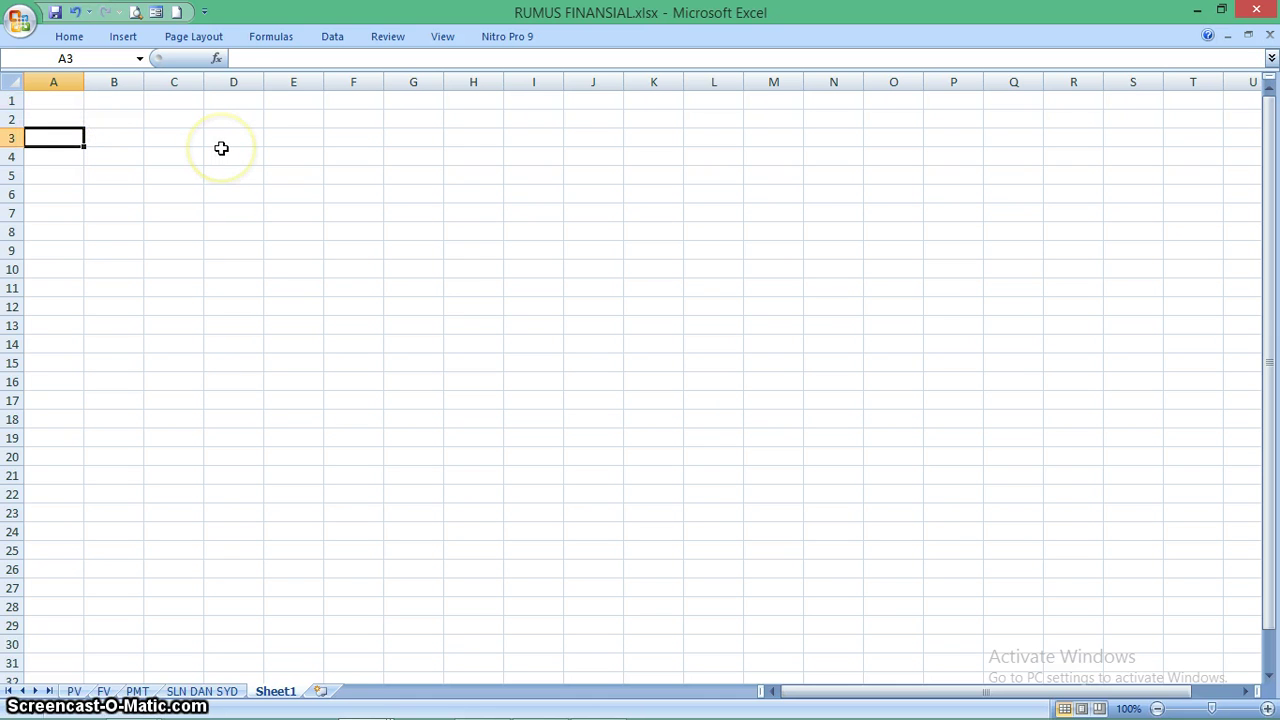
type("harg")
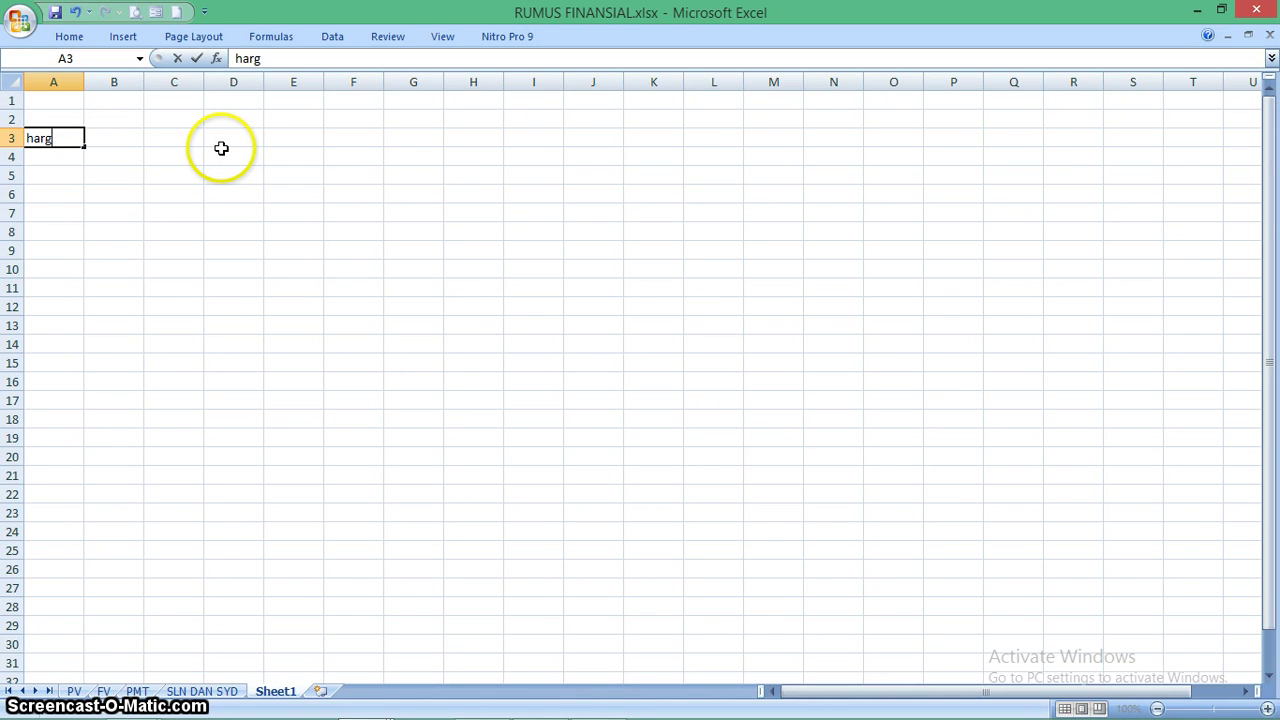
type("HARGA PEROLEHAN")
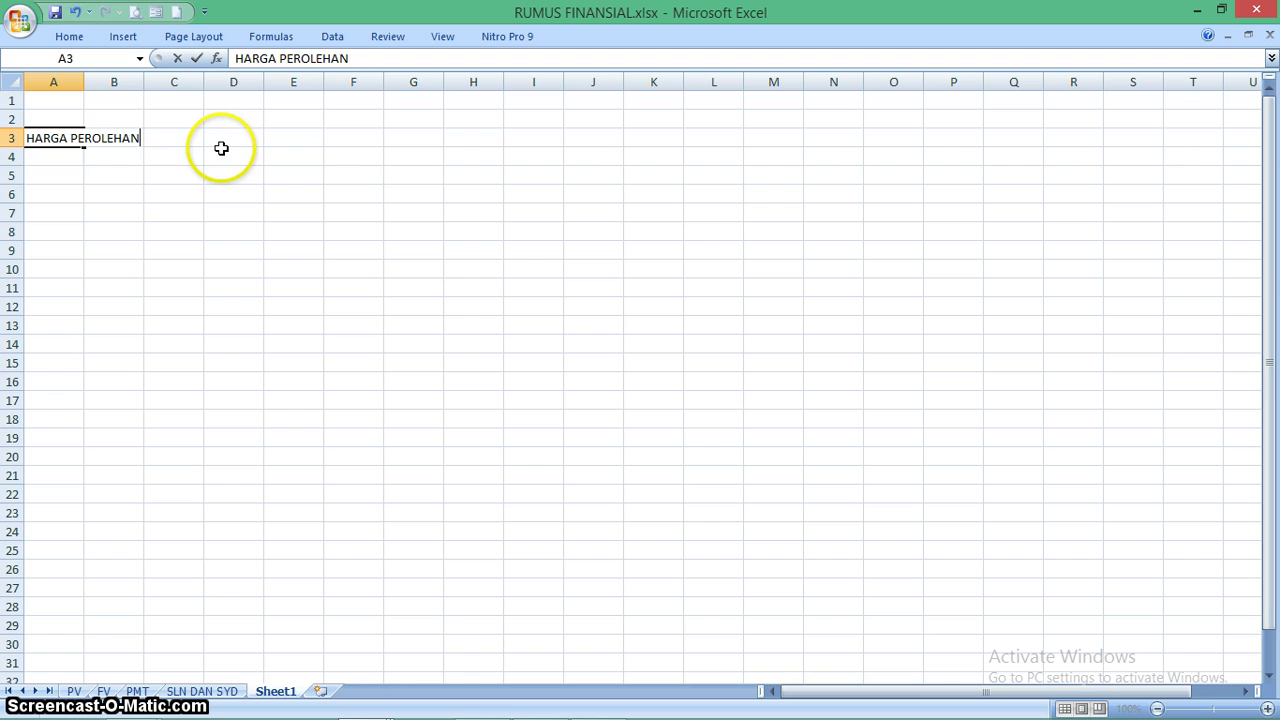
key("Return")
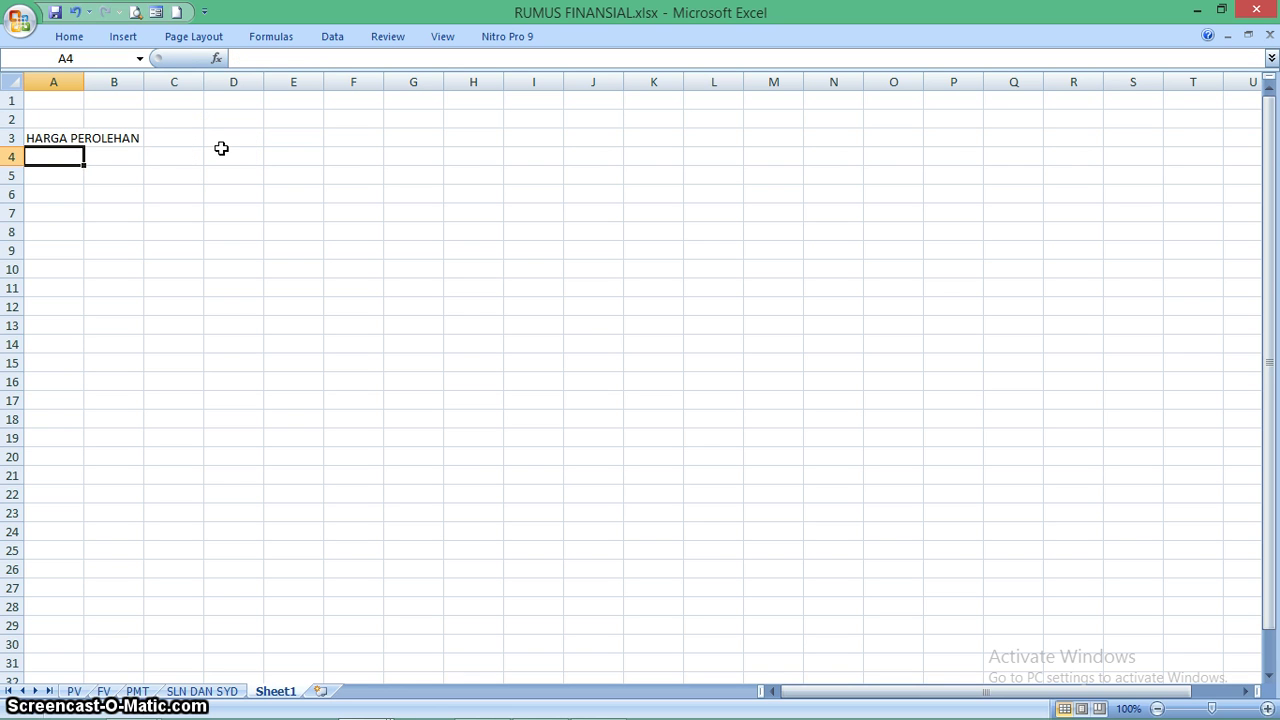
type("UMUR")
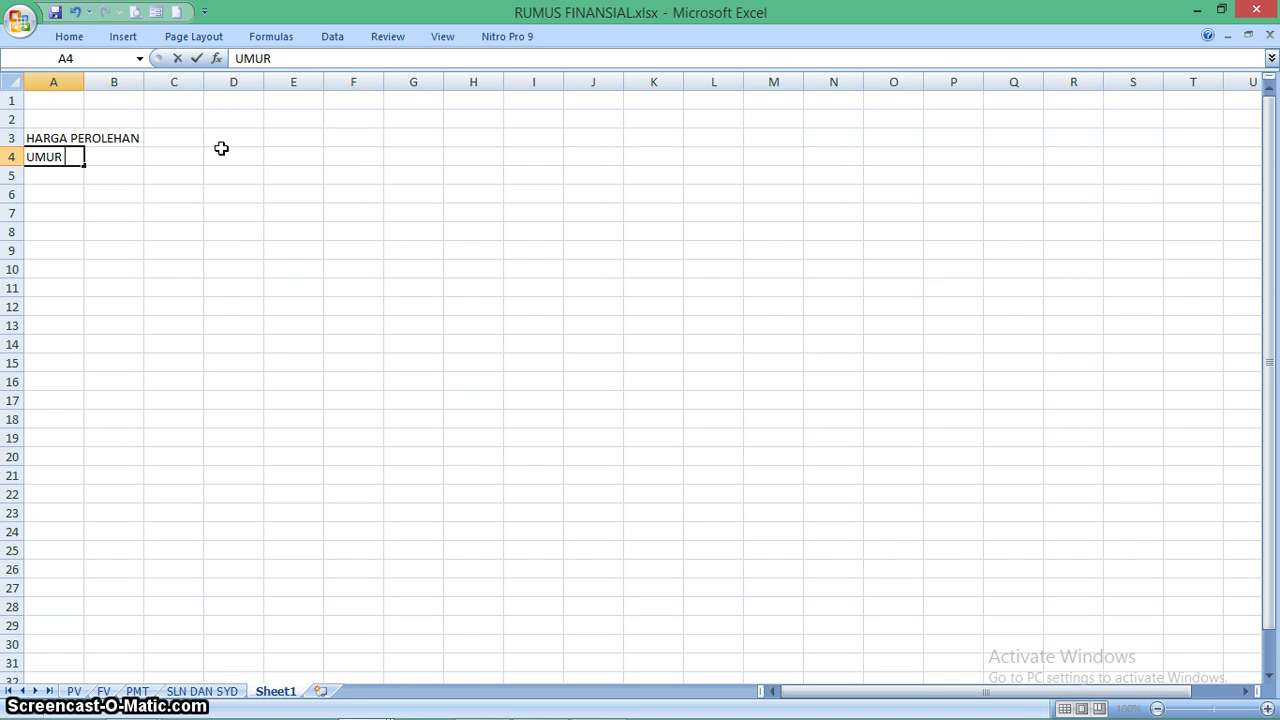
type(" EKONOMIS")
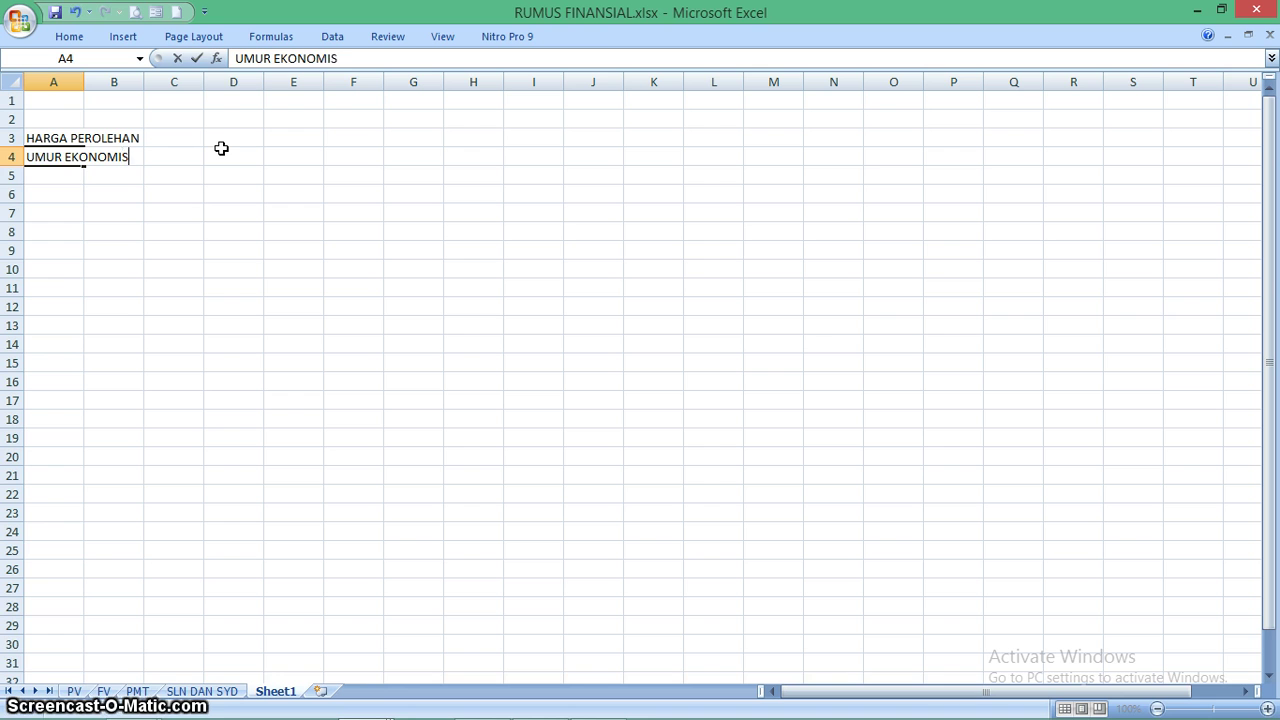
key("Return")
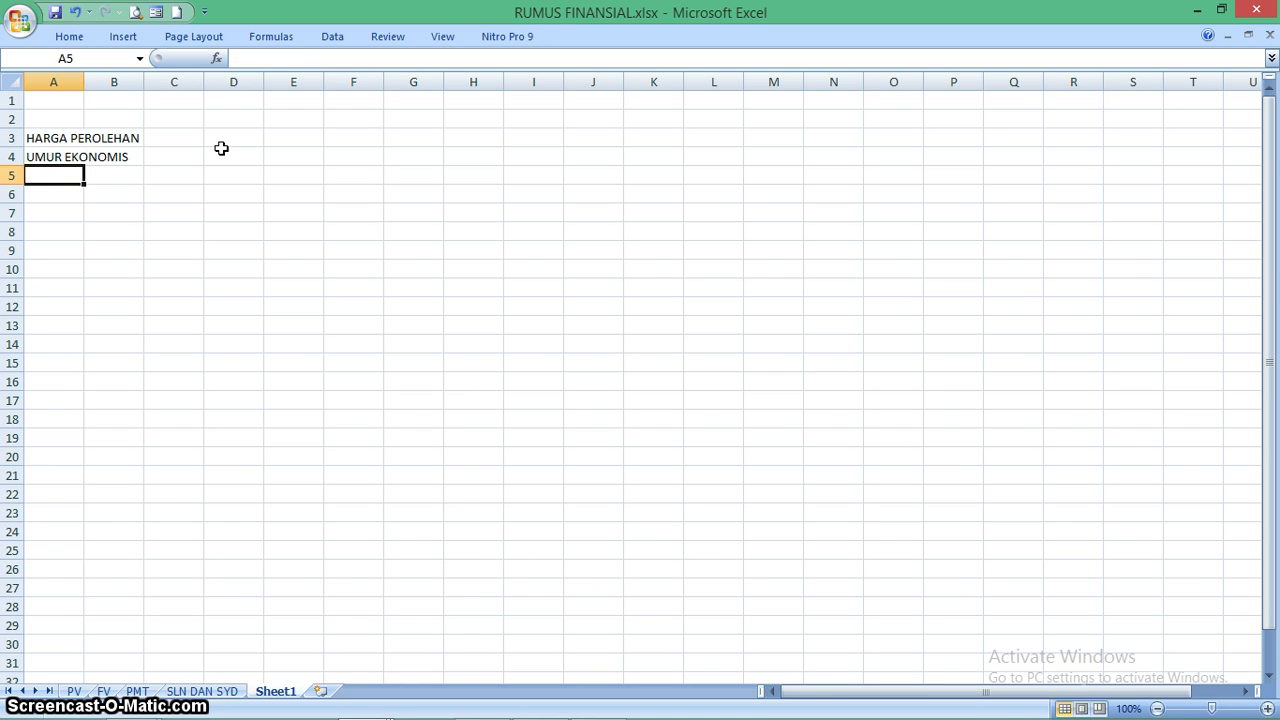
type("NI")
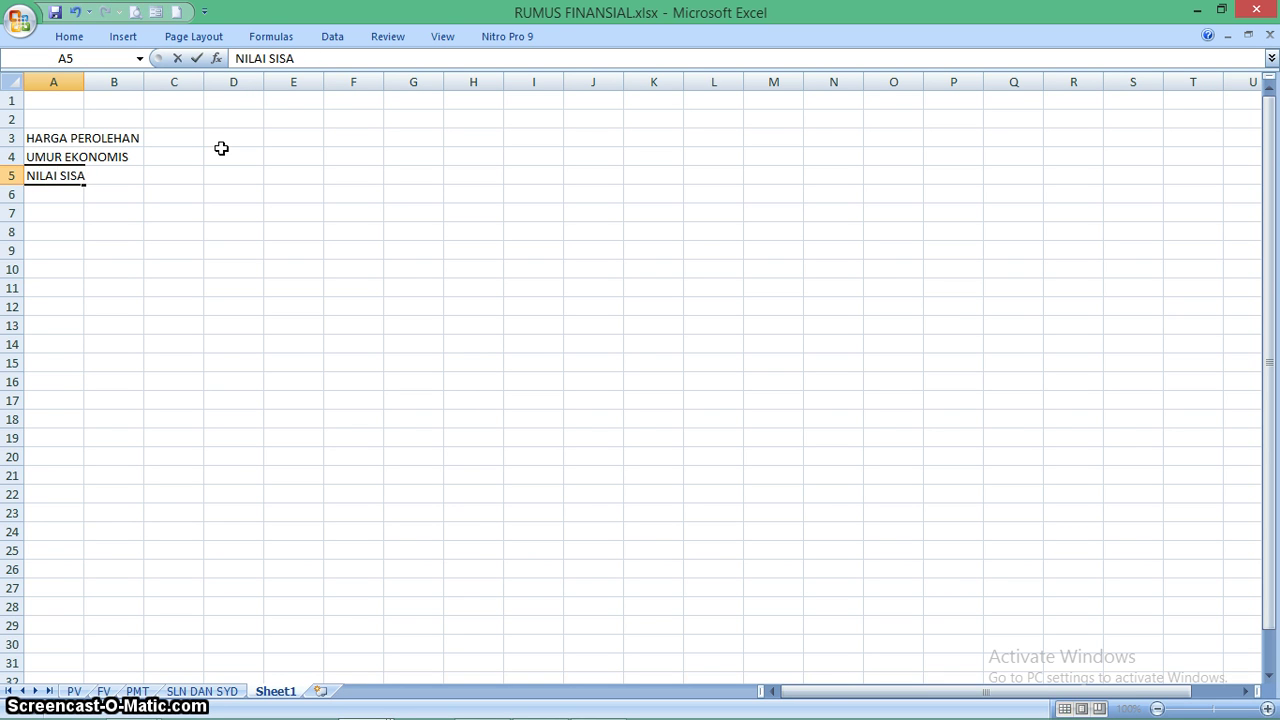
type("LAI SISA")
Enter 85000000 for HARGA PEROLEHAN, 5 for UMUR EKONOMIS and 10000 for NILAI SISA in C3:C5.
key("Right")
key("Right")
key("Up")
key("Up")
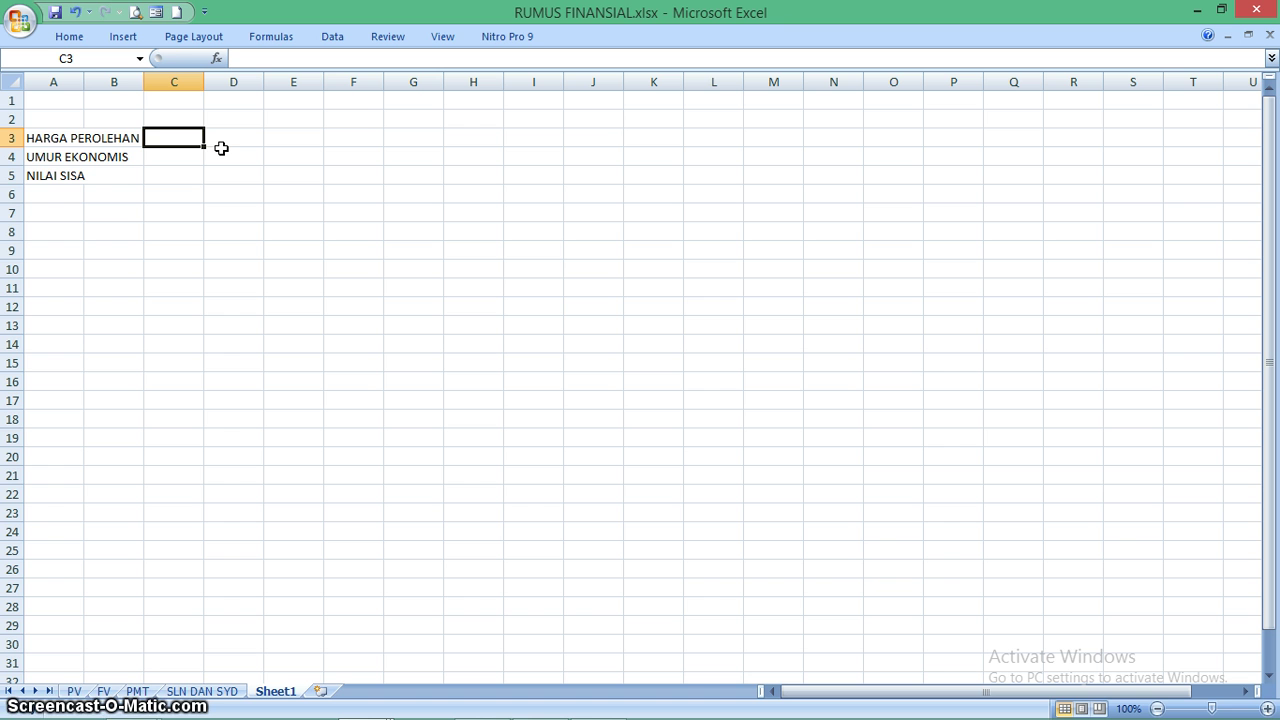
type("85000000")
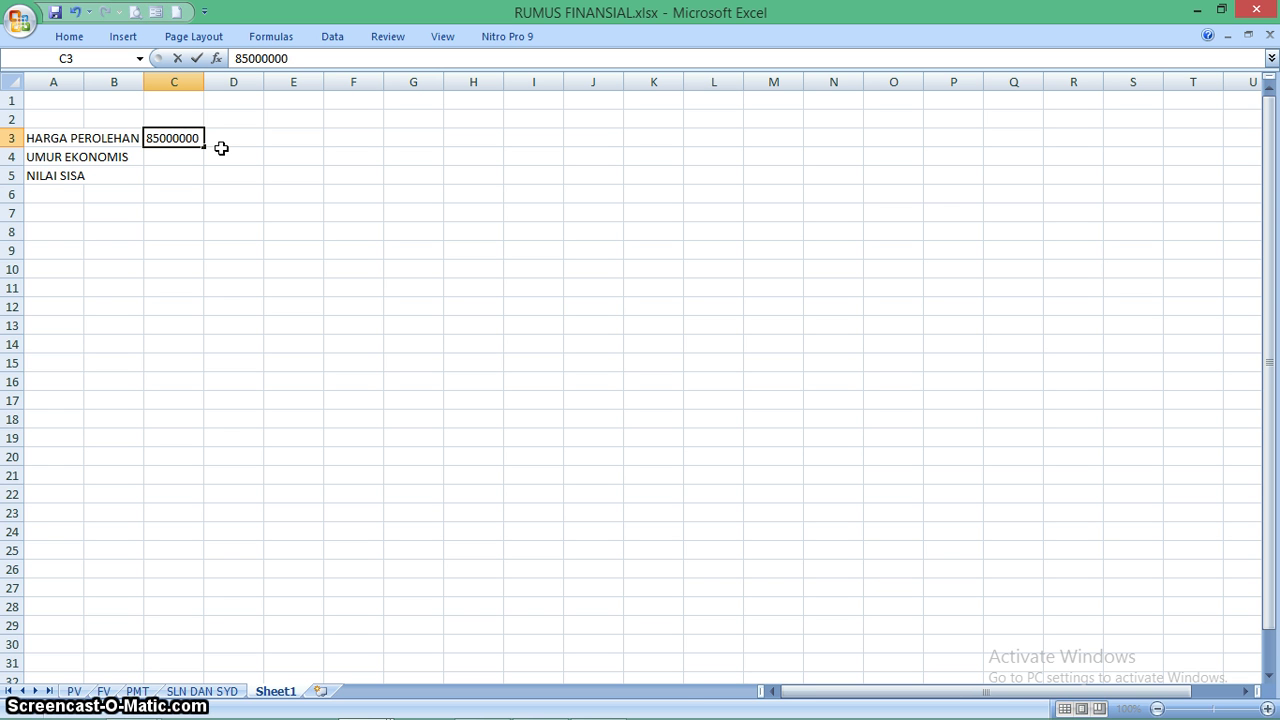
key("Return")
type("5")
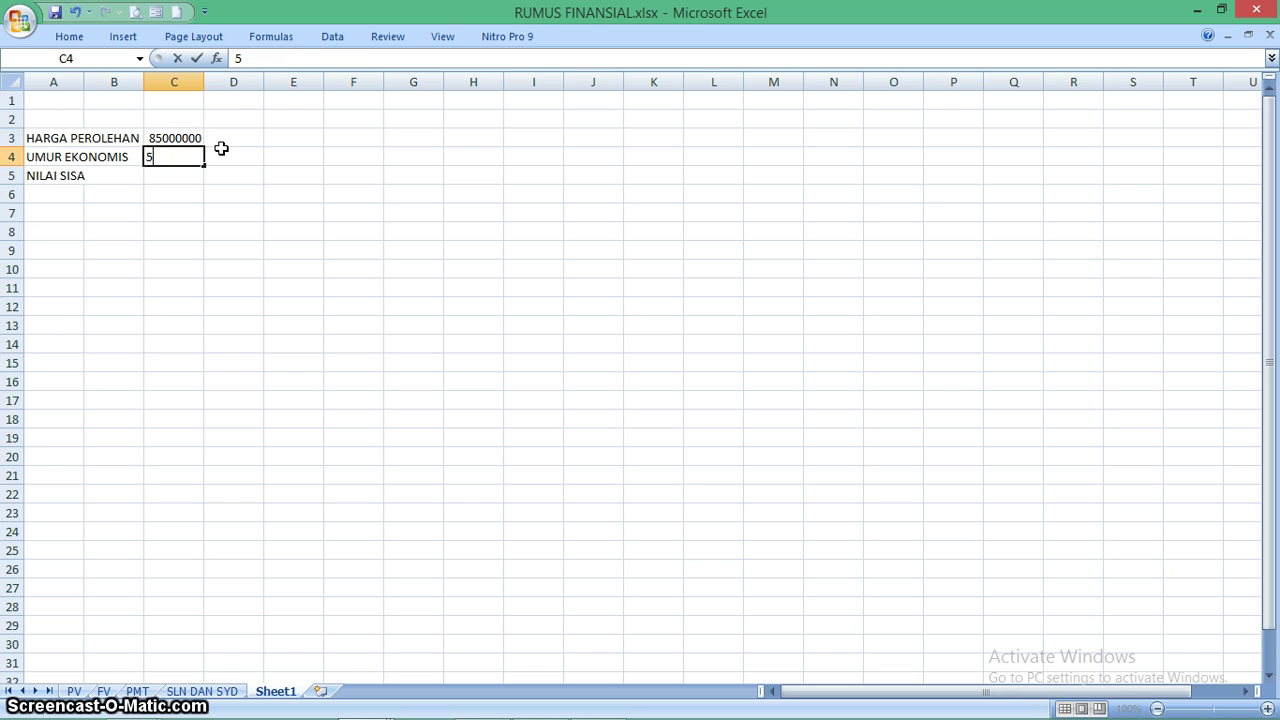
key("Return")
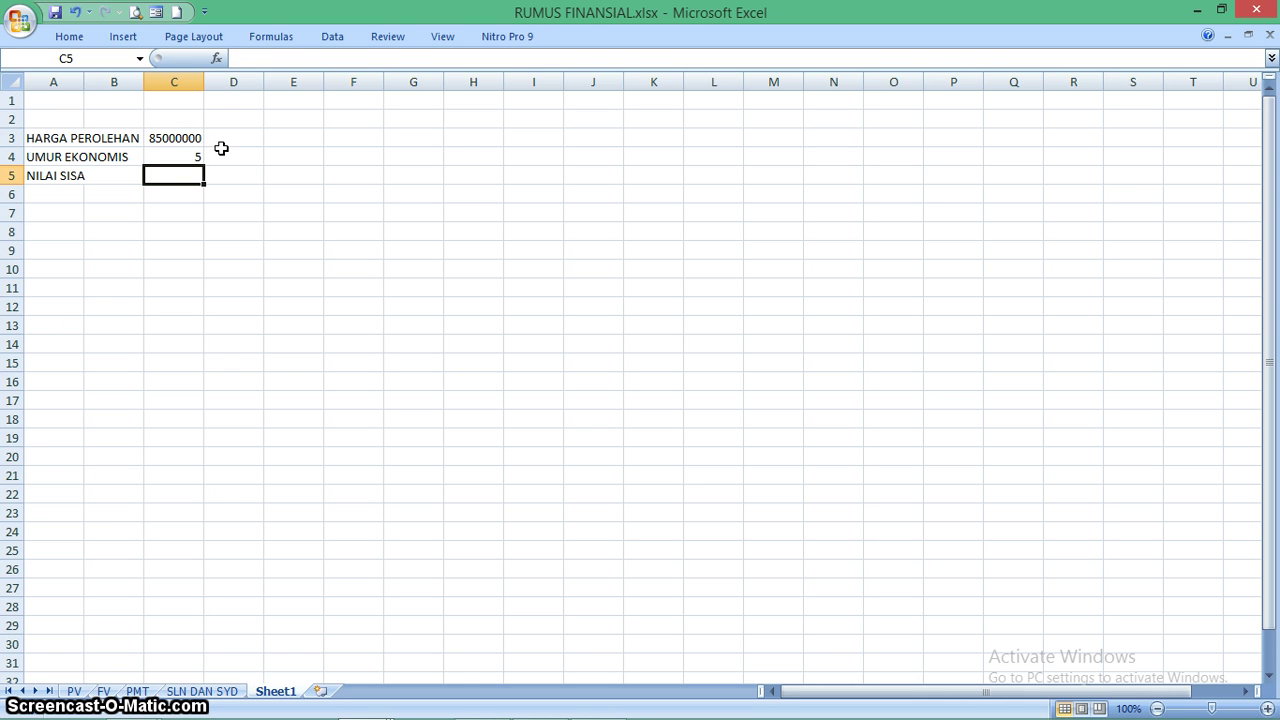
type("10000")
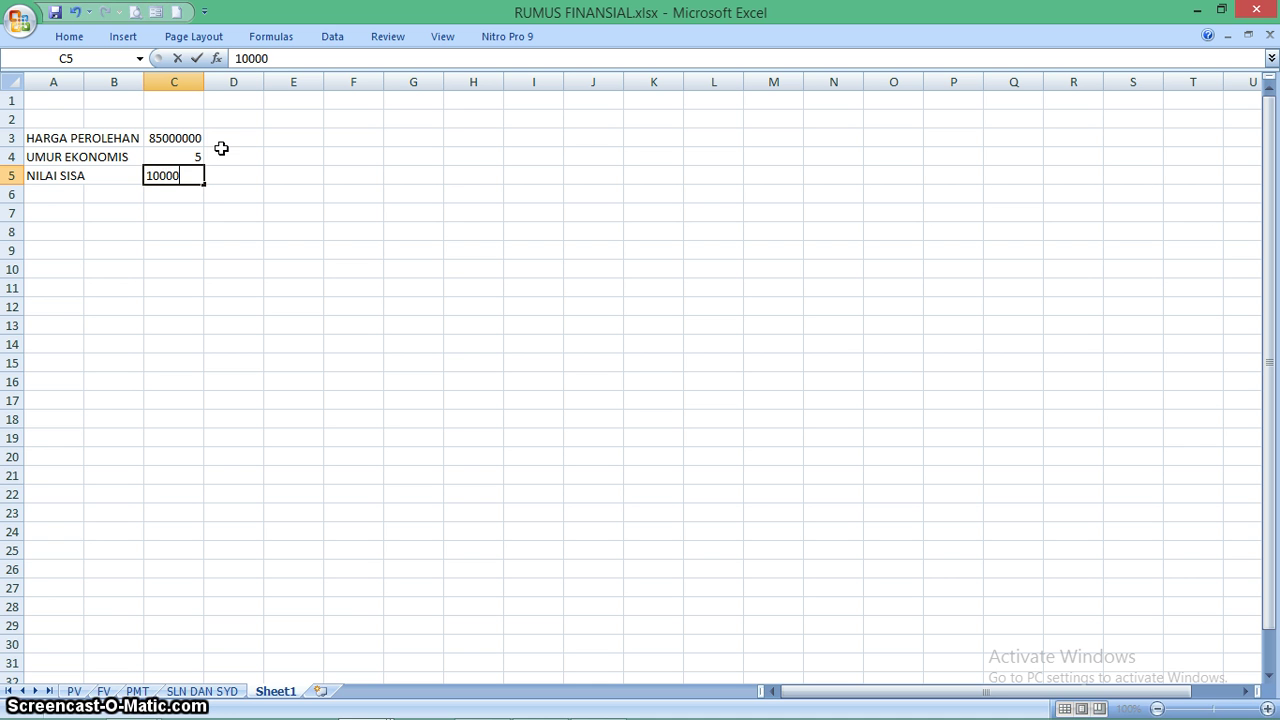
key("Return")
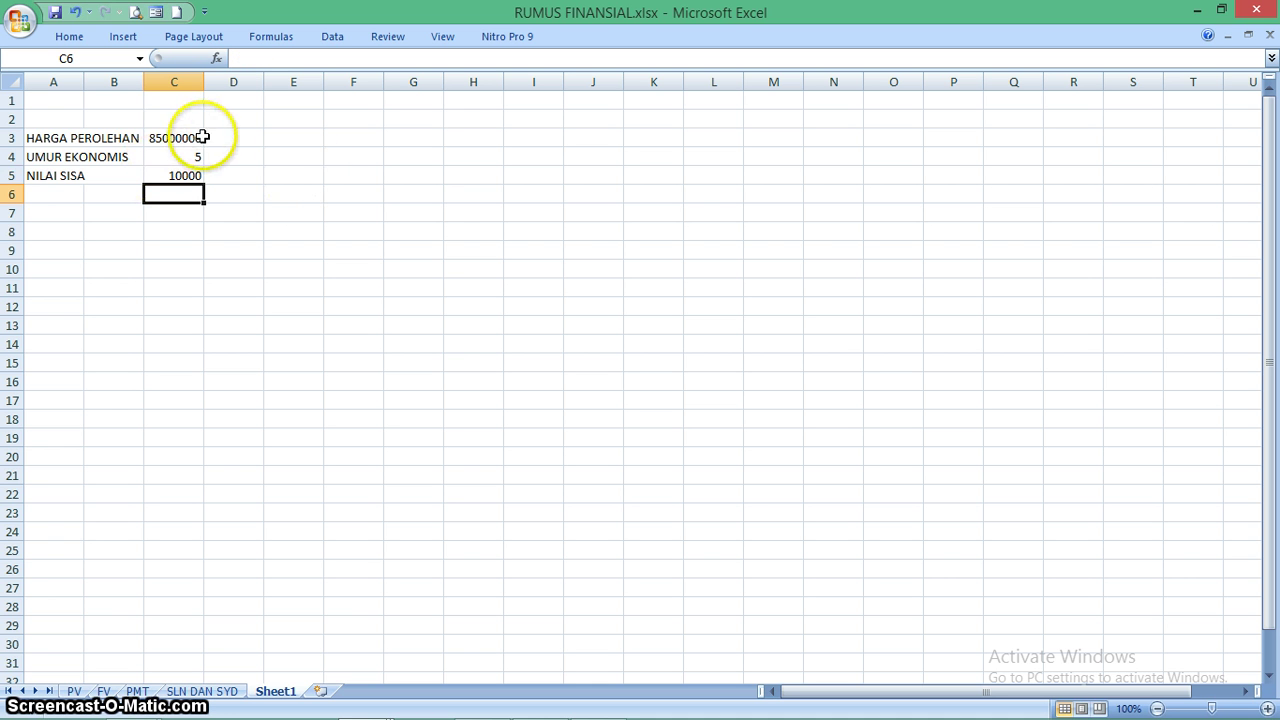
Apply the comma number style to the values in C3:C5.
left_click_drag(190, 137, 189, 176)
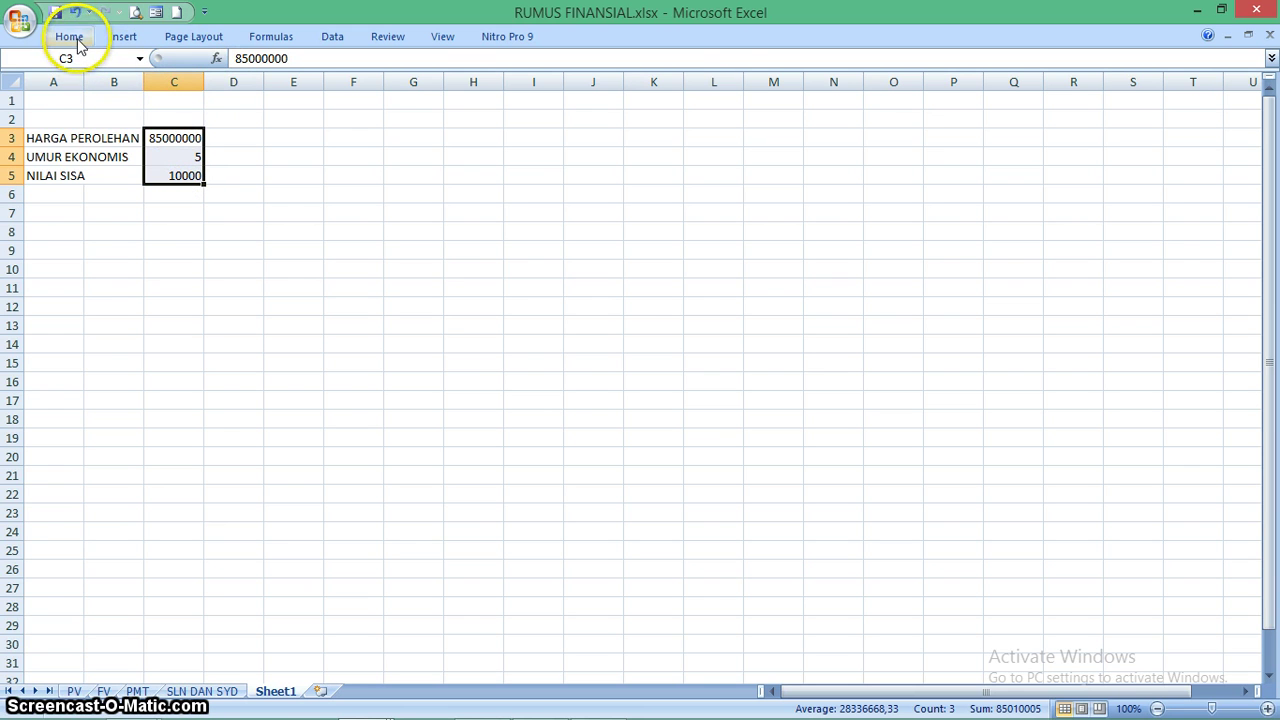
left_click(78, 40)
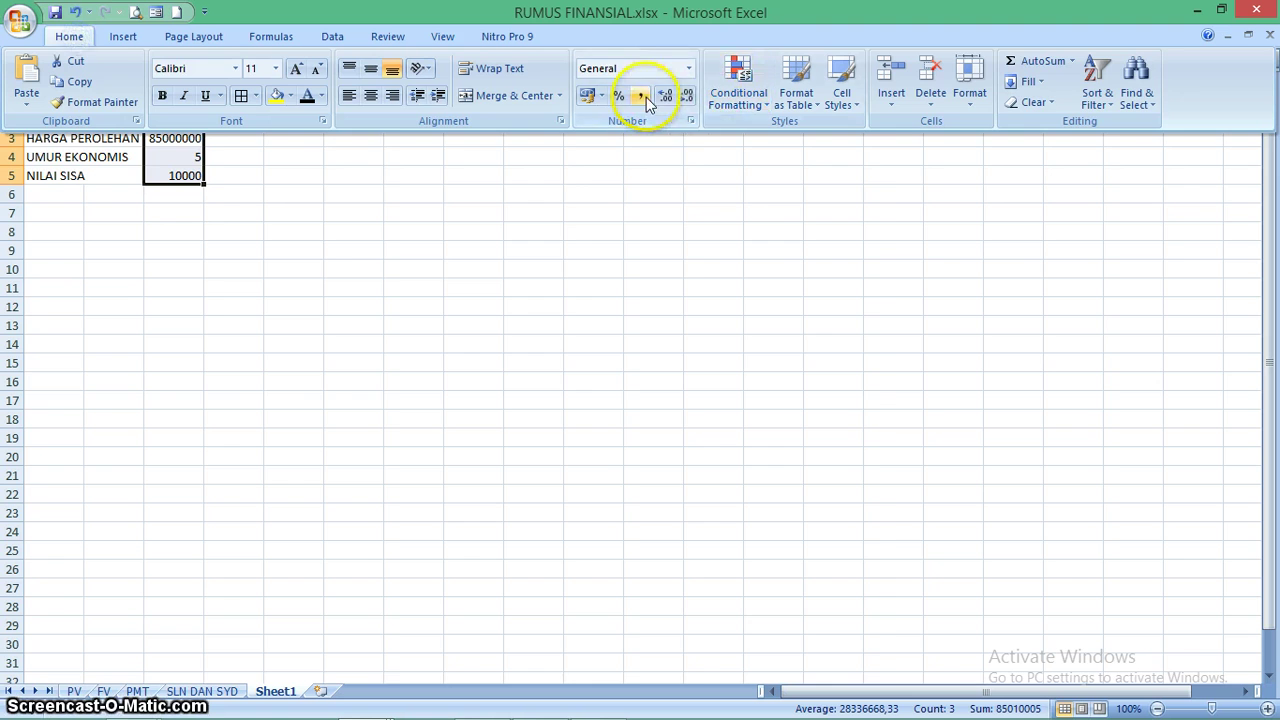
left_click(646, 97)
left_click(168, 210)
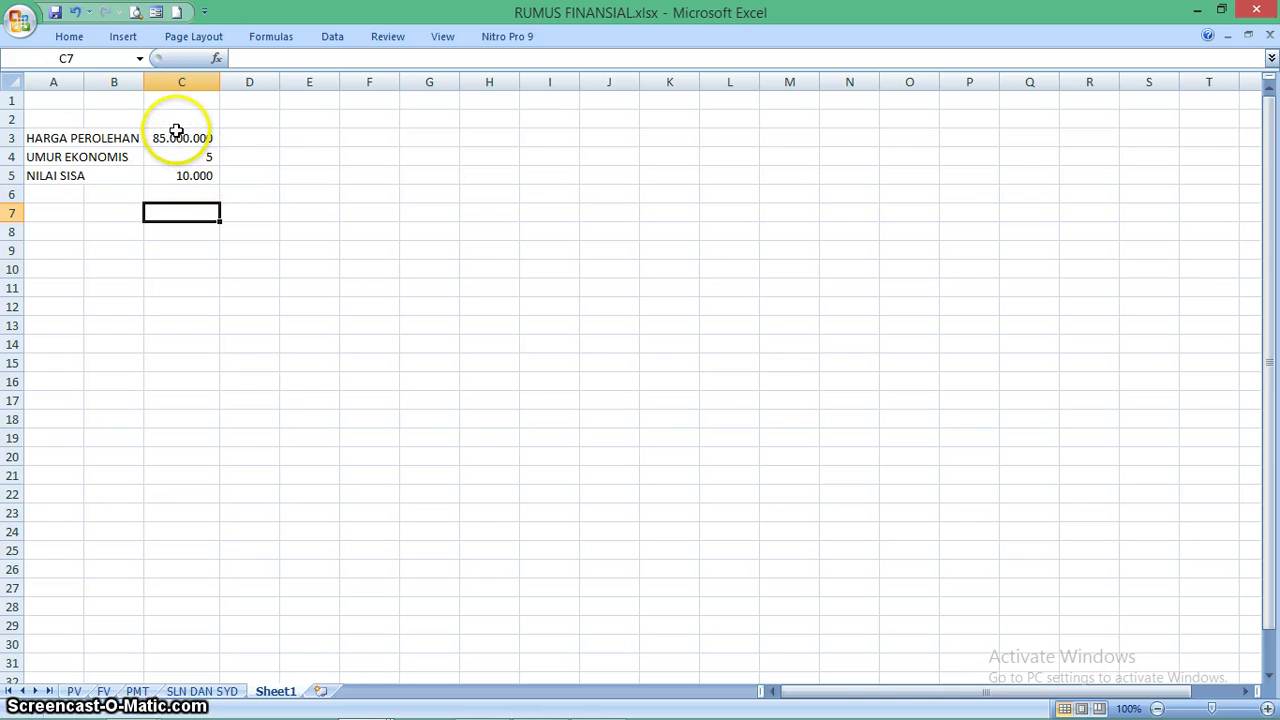
Enter the table headers TAHUN, PENYUSUTAN, AKUMULASI PENYUSUTAN and NILAI SISA across A7:D7.
left_click(50, 213)
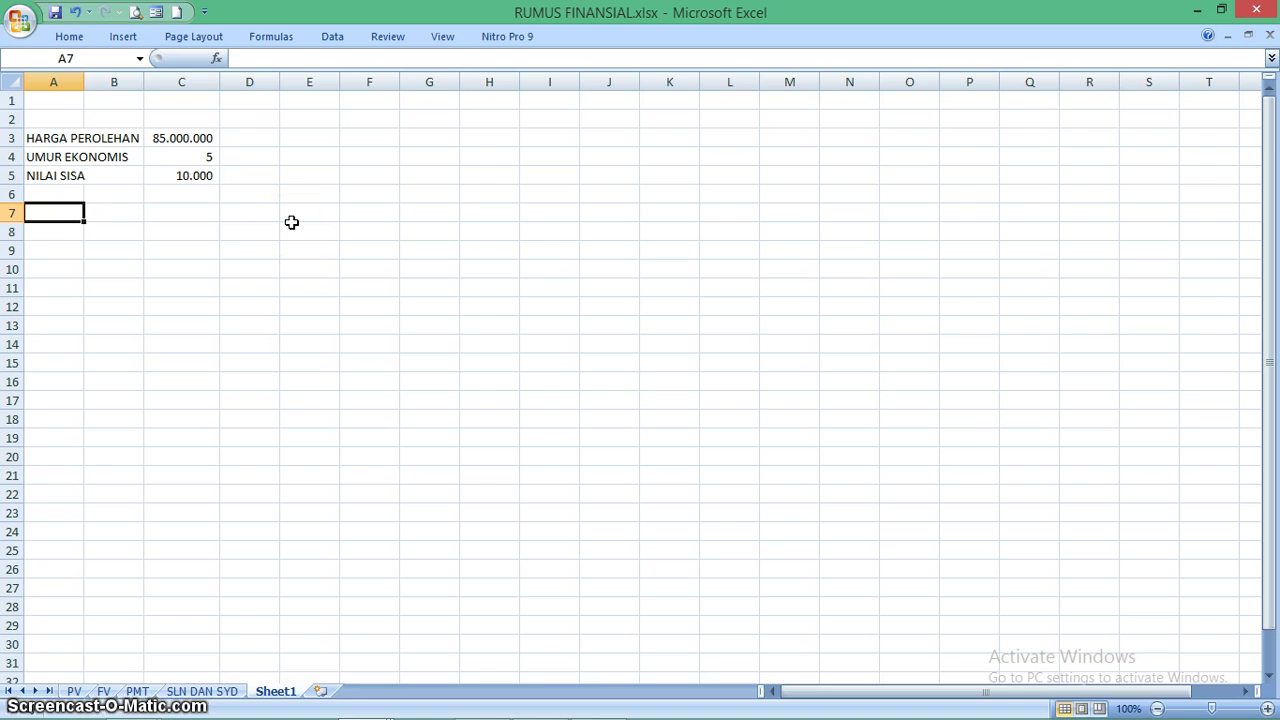
type("TAHUN")
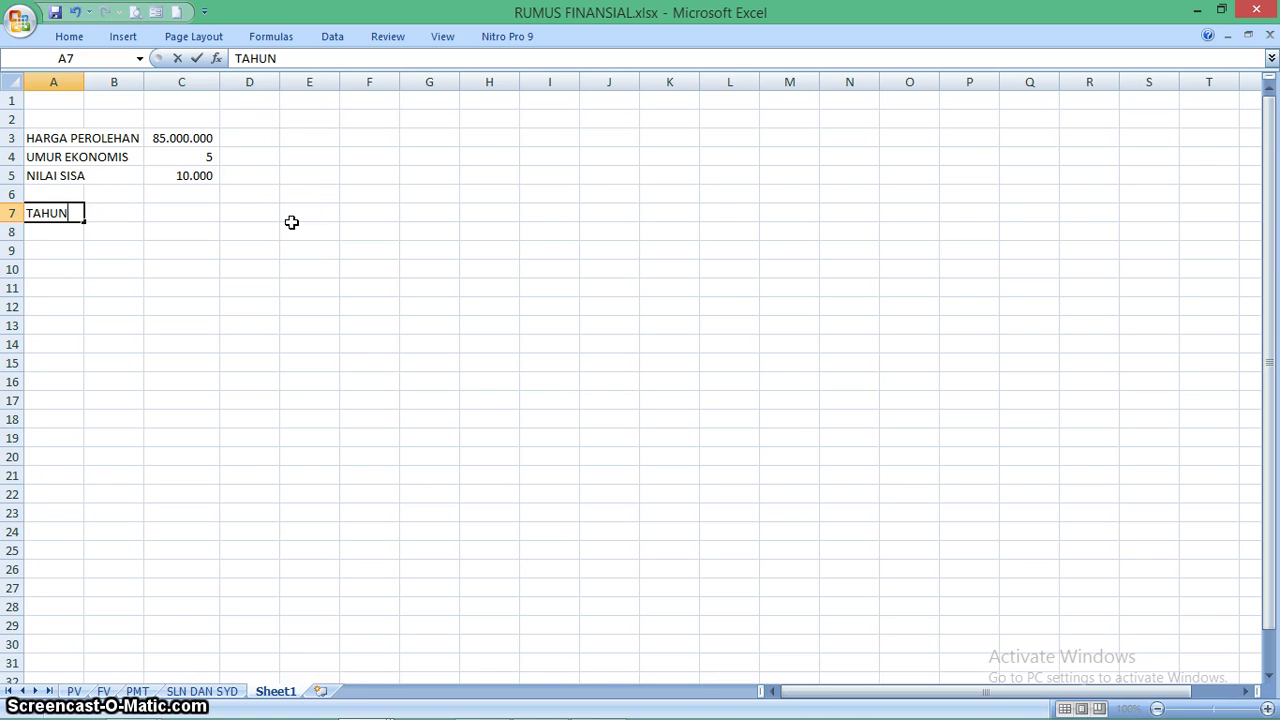
key("Tab")
type("PE")
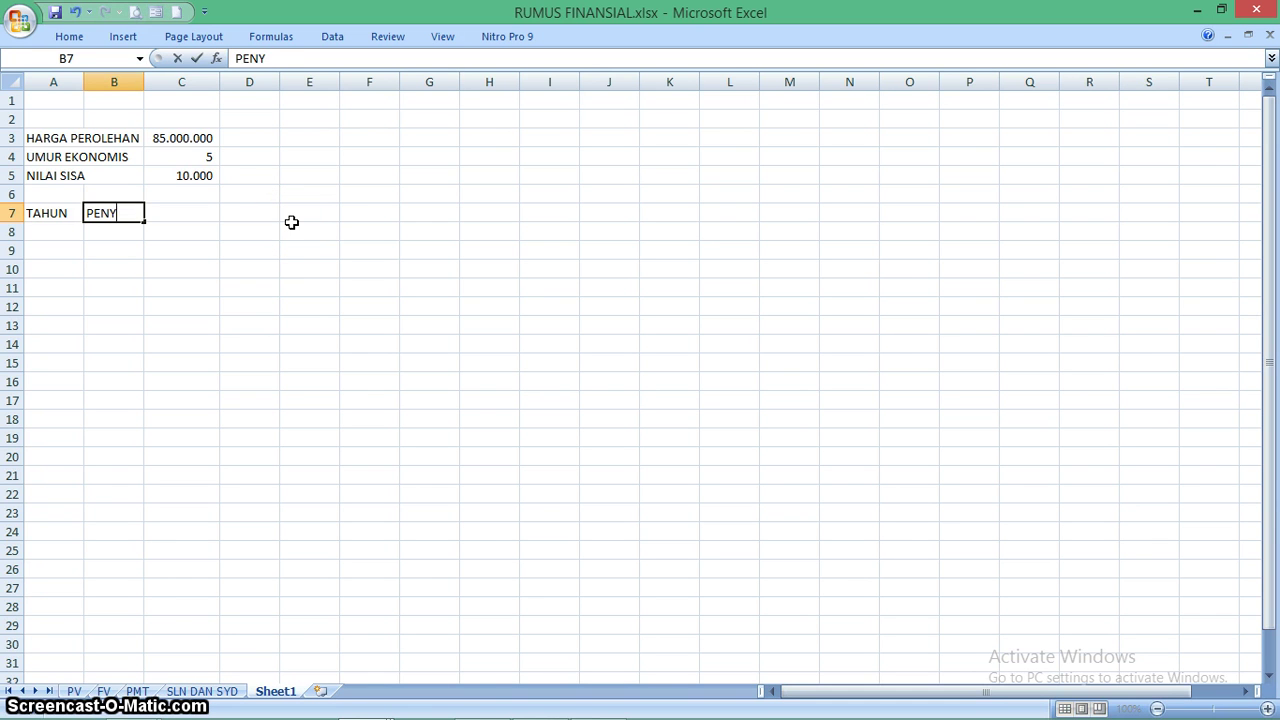
type("NYUSUTAN")
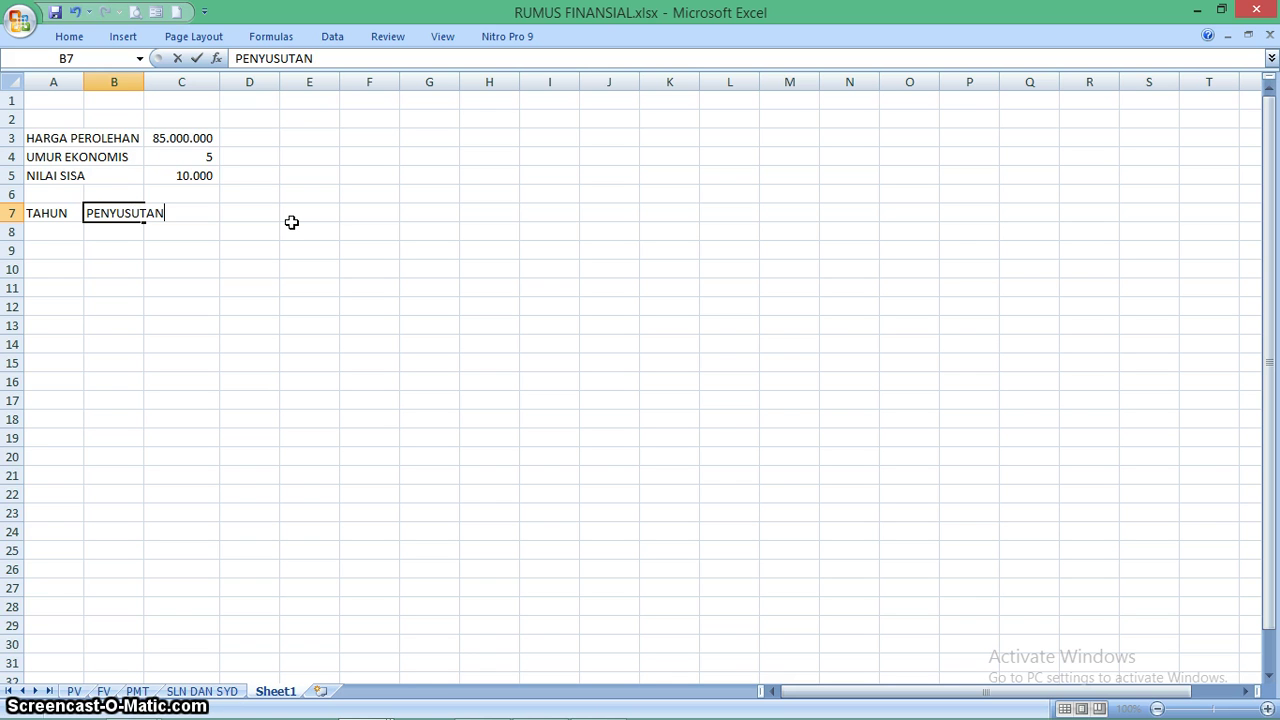
key("Tab")
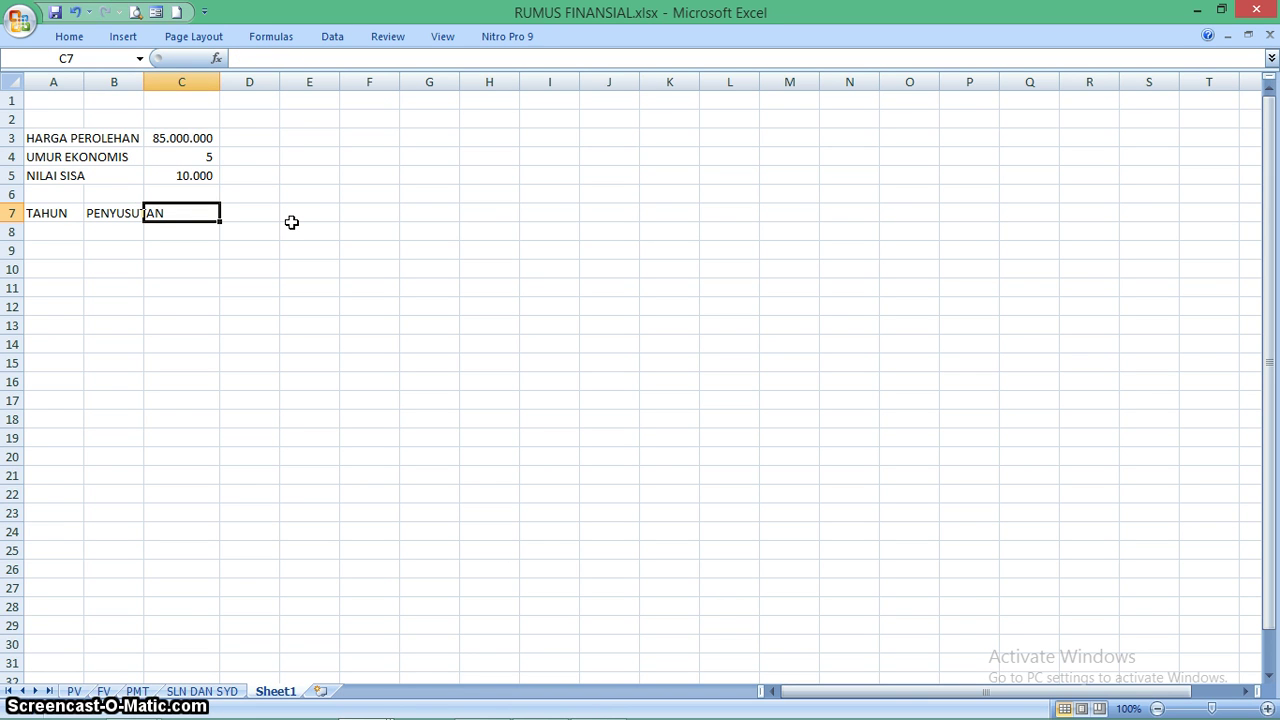
type("AKUMULASI PENYUSU")
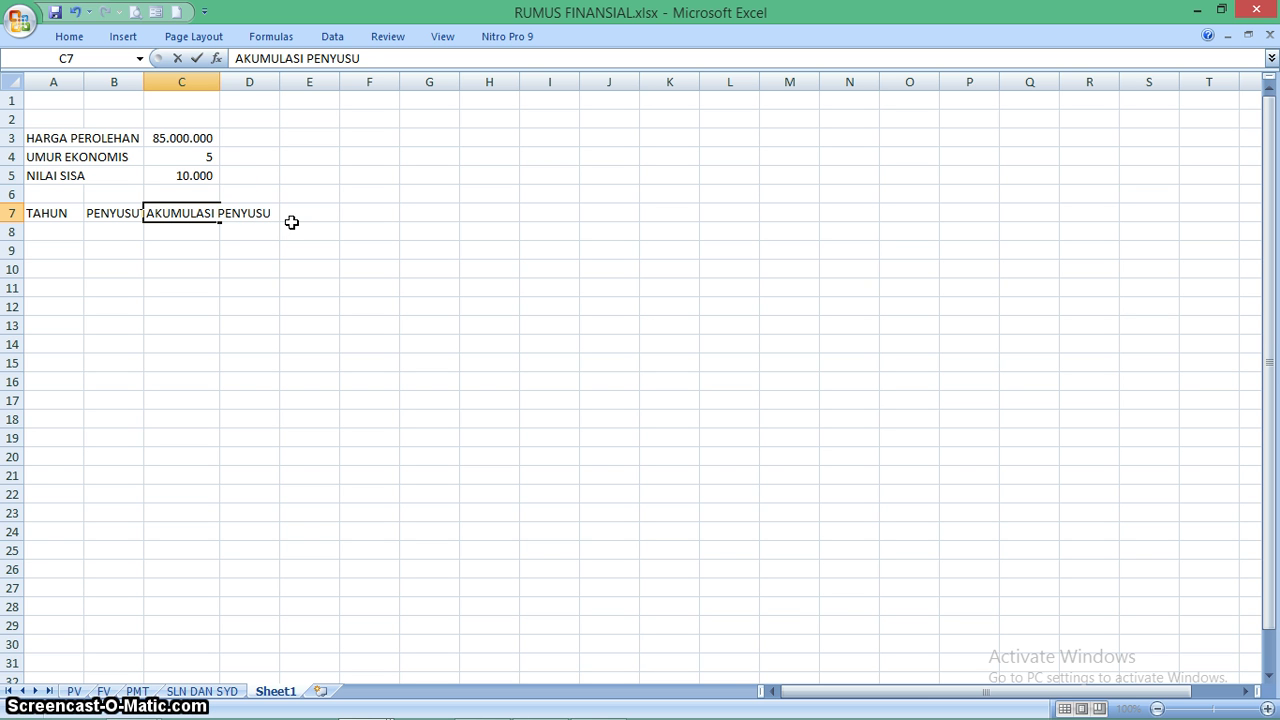
type("TAN")
key("Tab")
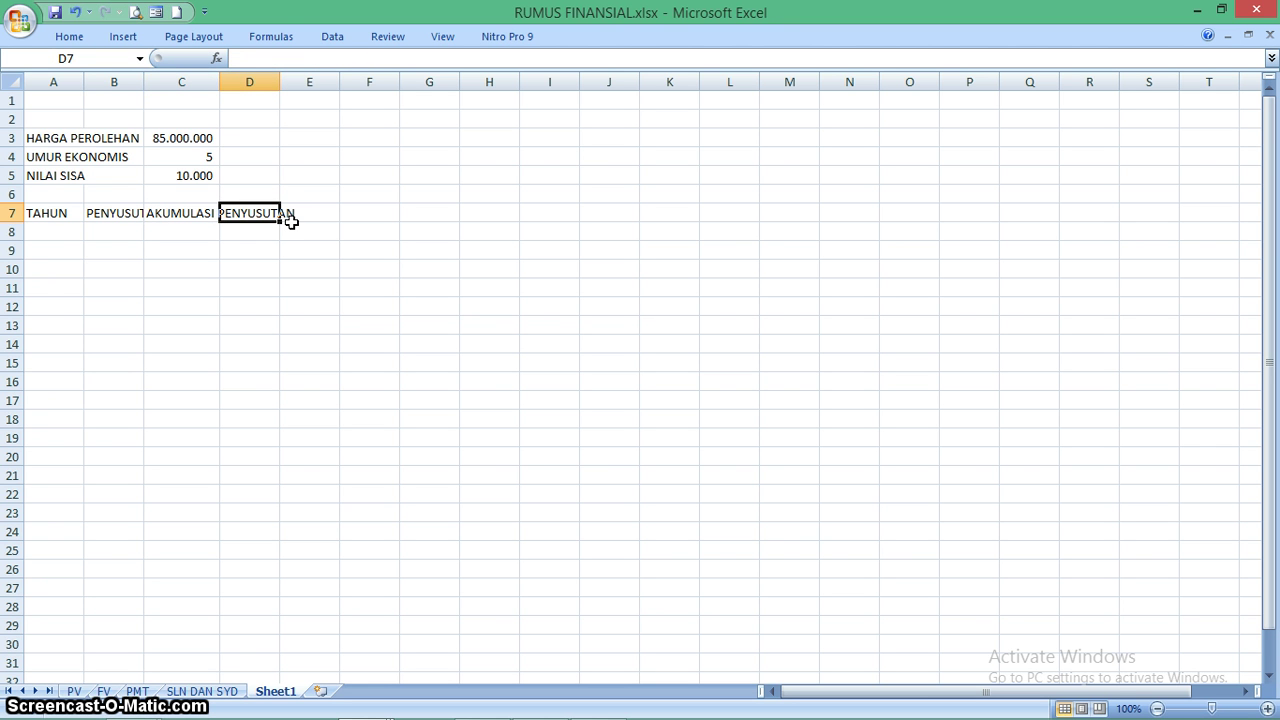
type("NILAI SISA")
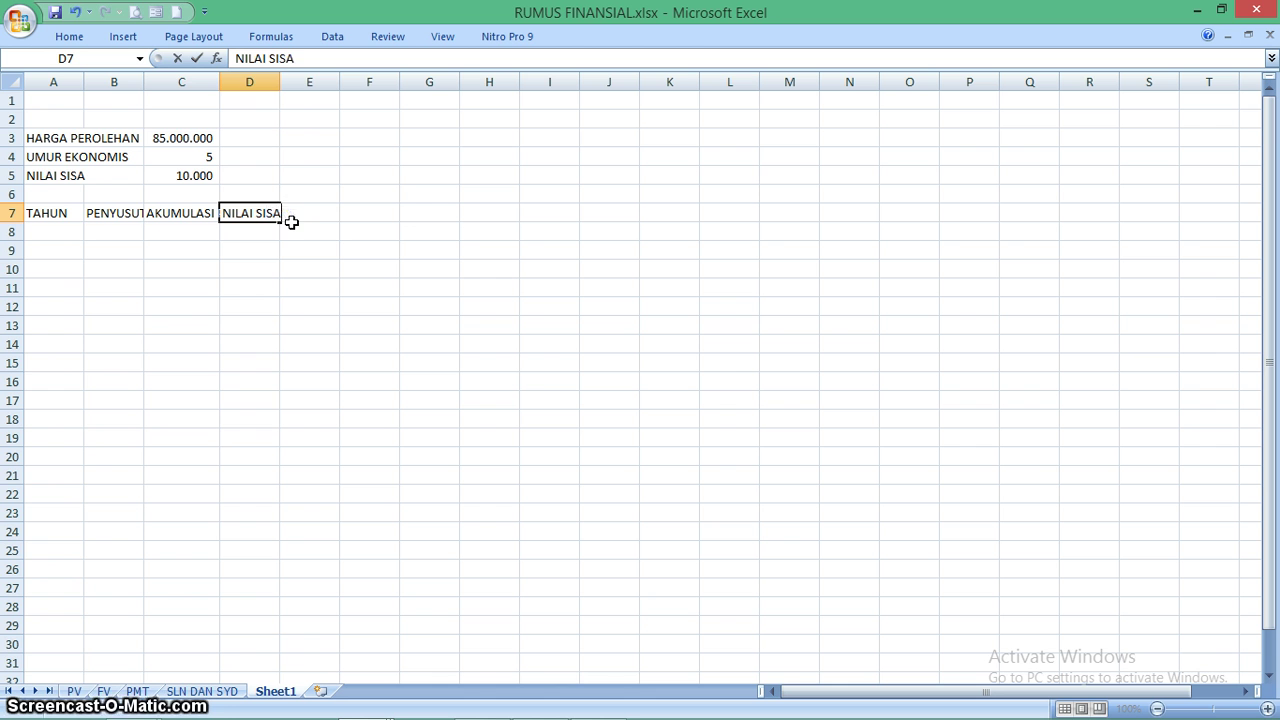
left_click(206, 272)
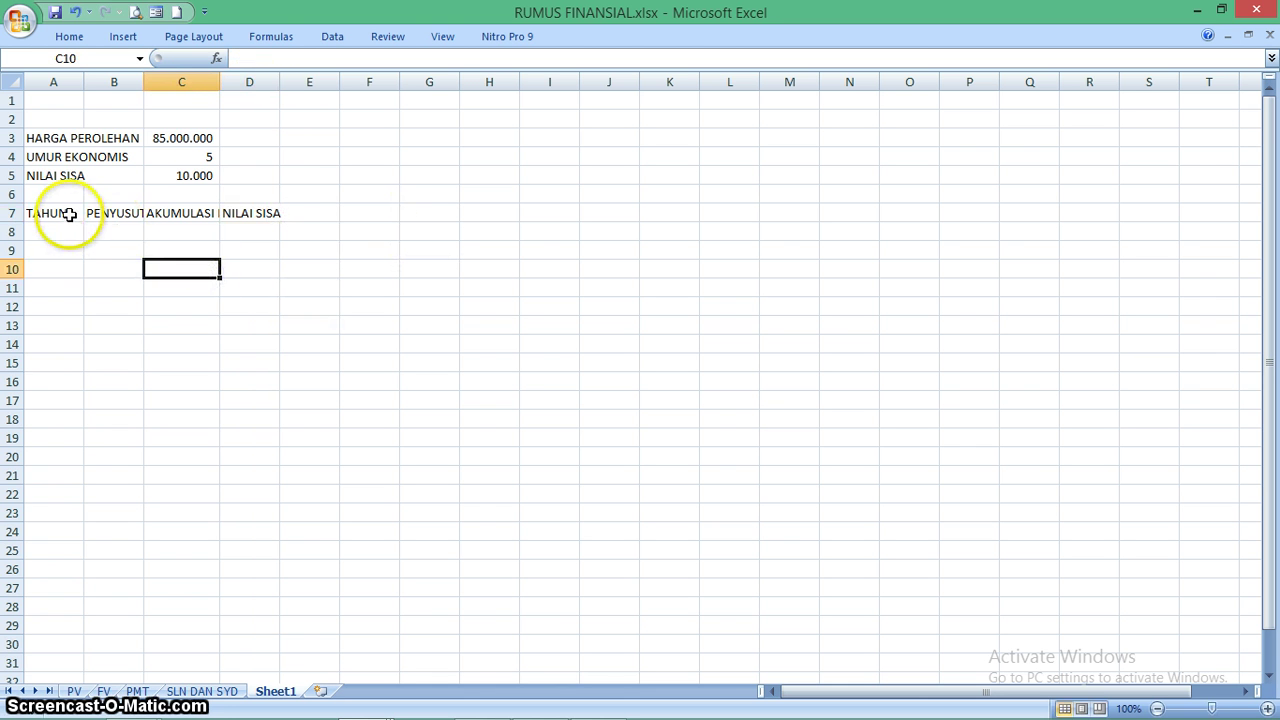
Widen column B so the PENYUSUTAN header fits within it.
left_click(63, 213)
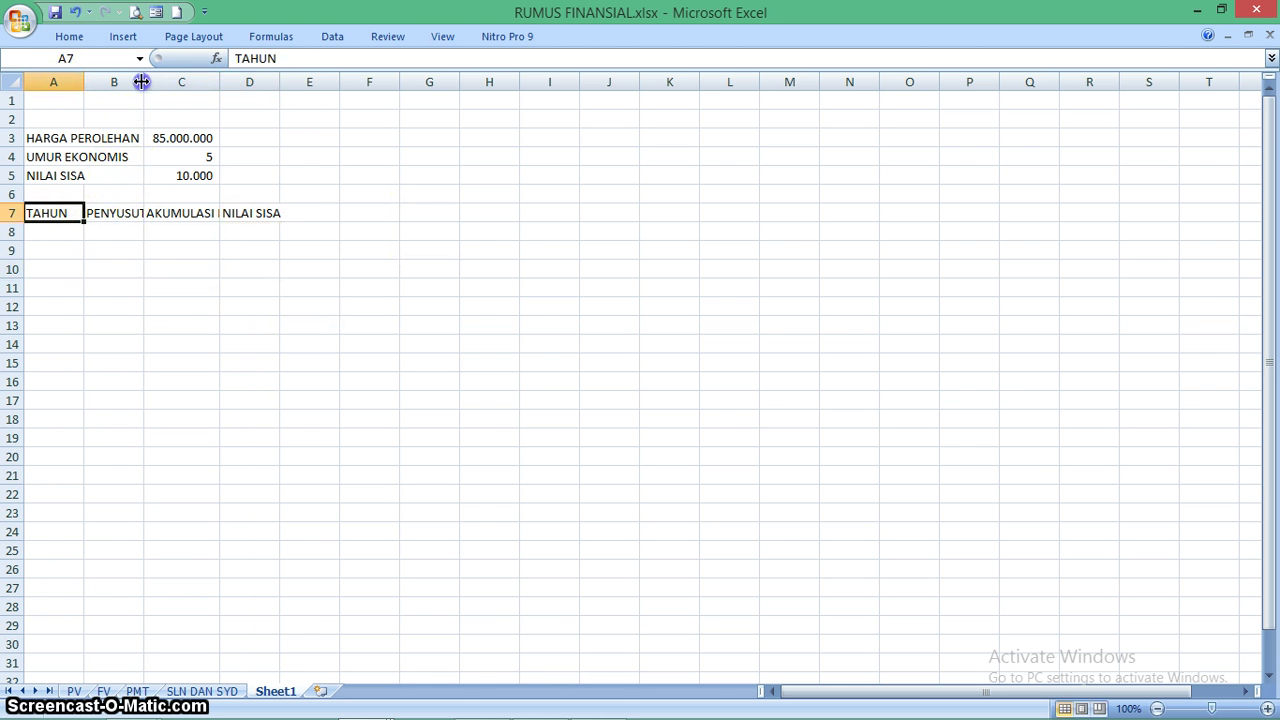
left_click_drag(143, 82, 207, 82)
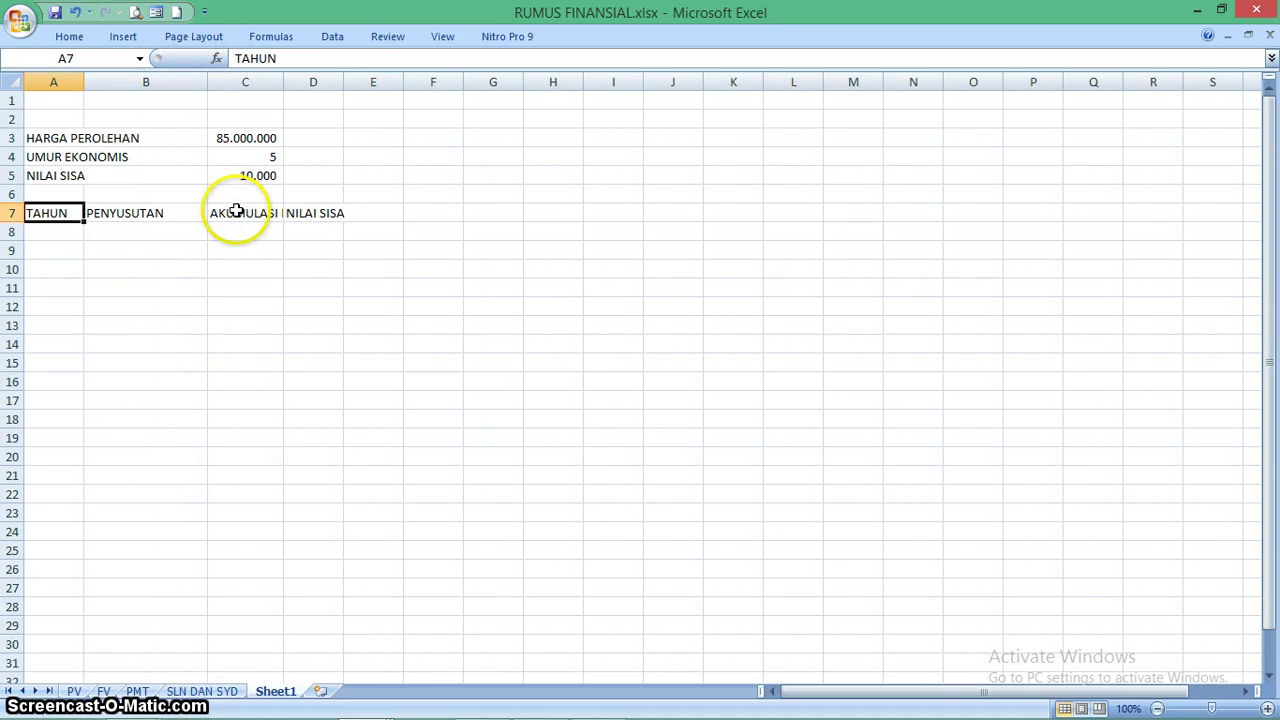
Wrap the AKUMULASI PENYUSUTAN header text in C7 and widen column C so the word PENYUSUTAN fits on one line.
left_click(240, 212)
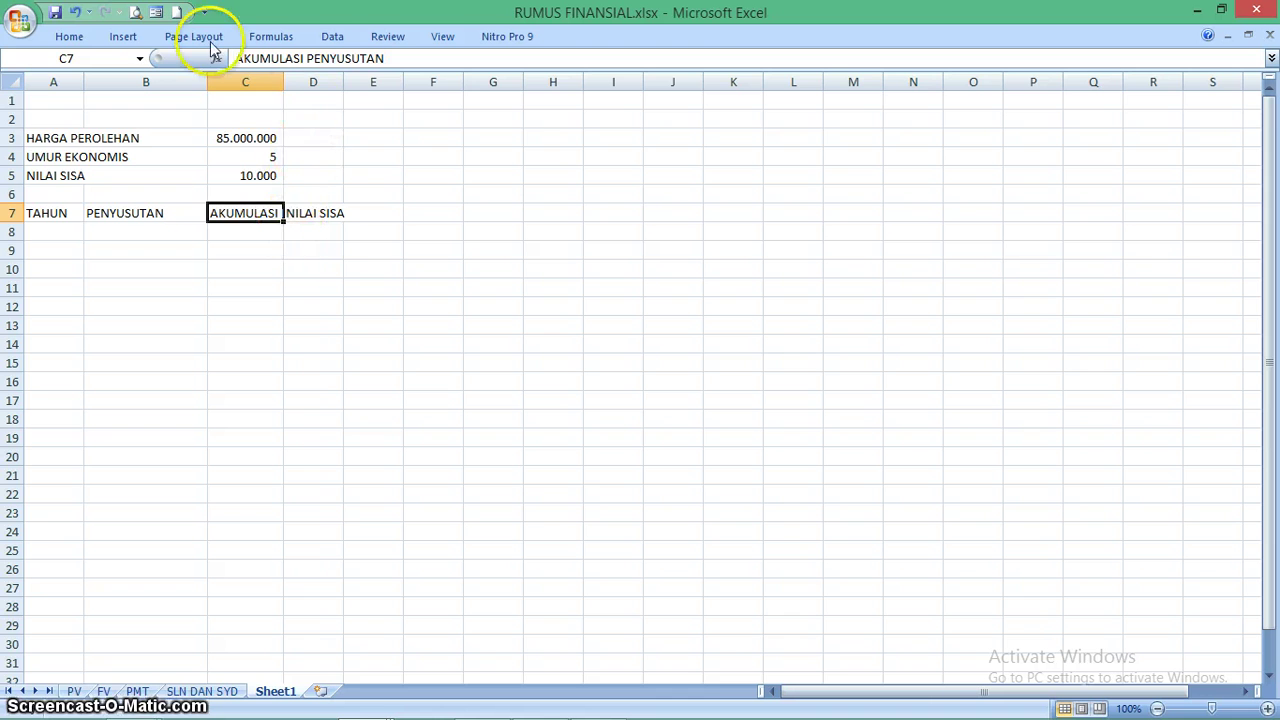
left_click(69, 36)
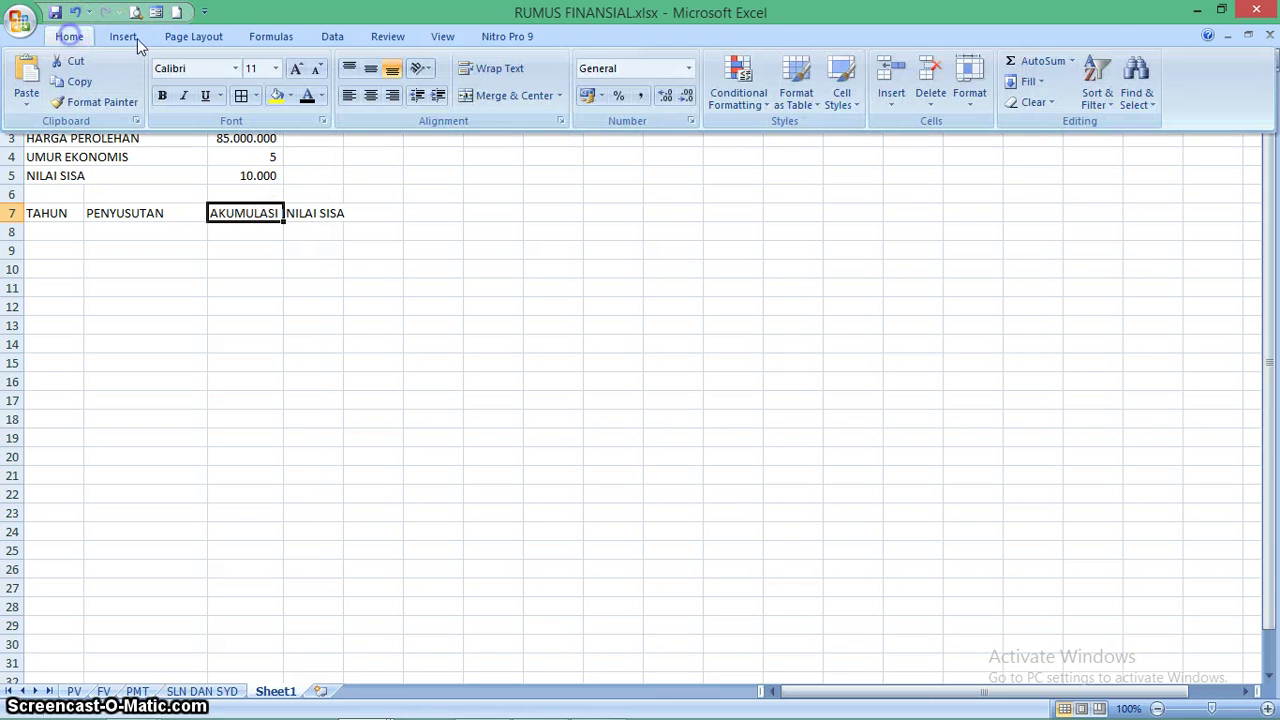
right_click(605, 42)
left_click(640, 99)
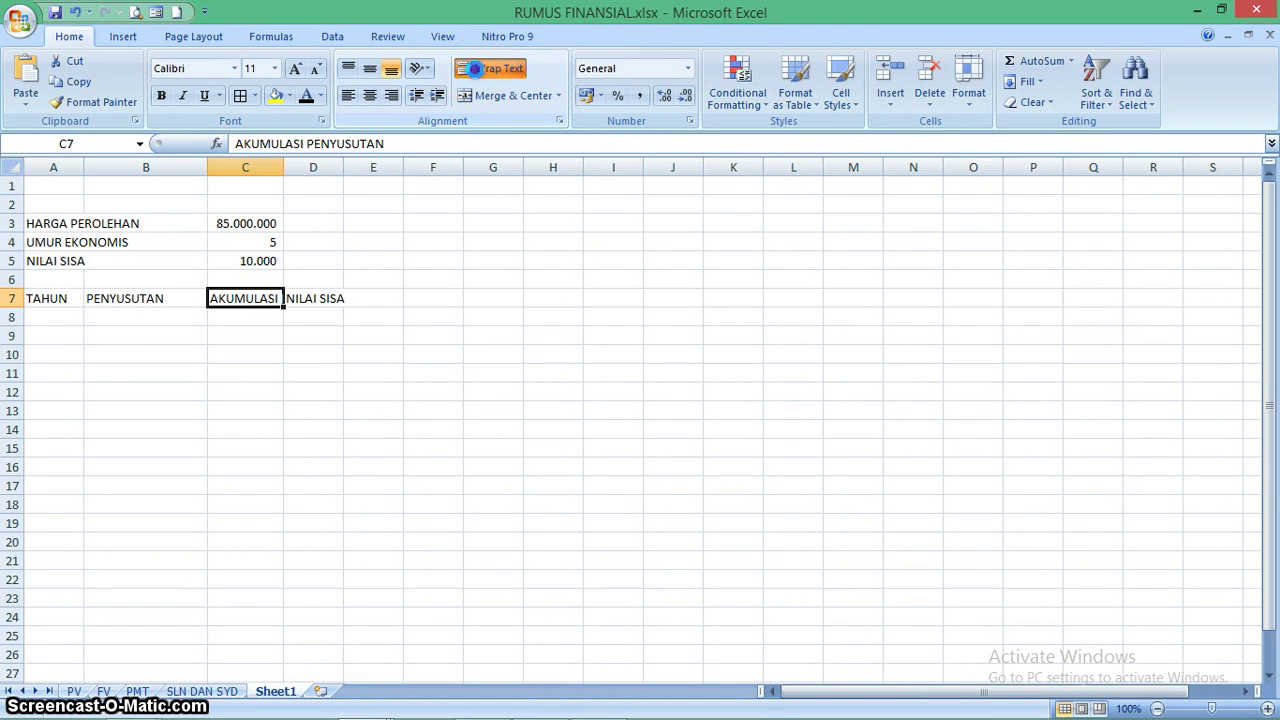
left_click(482, 68)
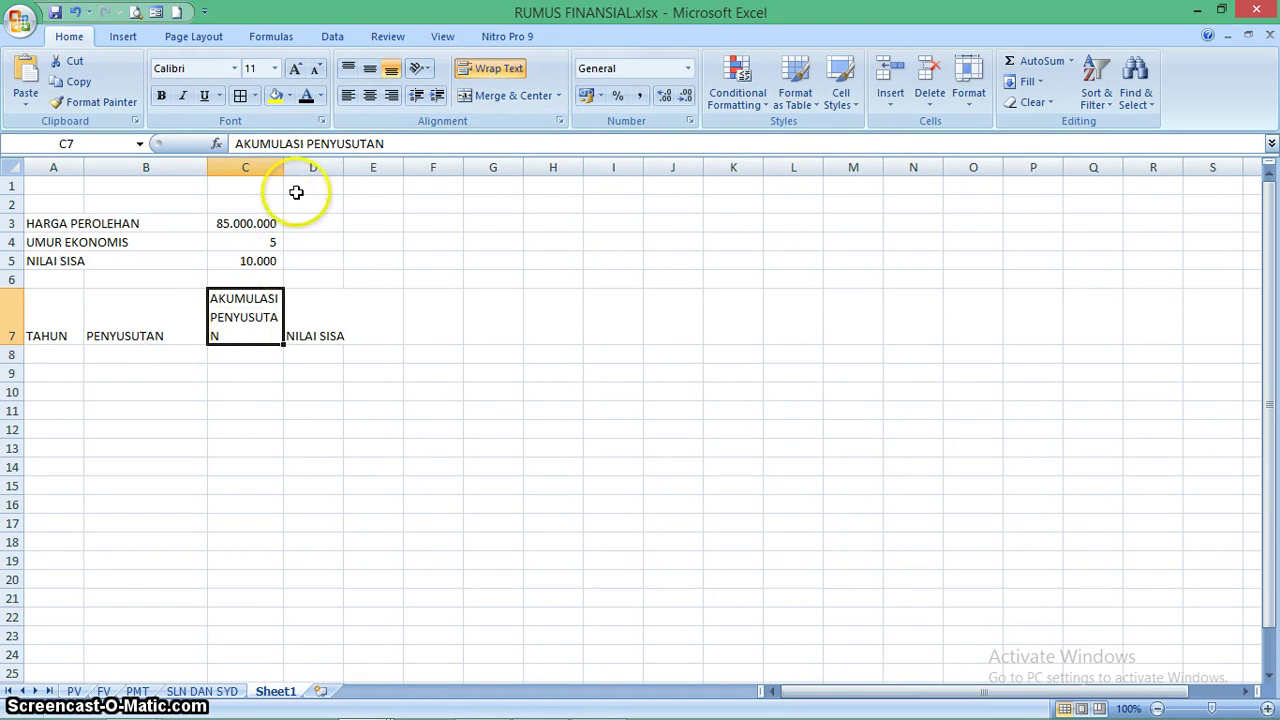
left_click_drag(285, 168, 306, 168)
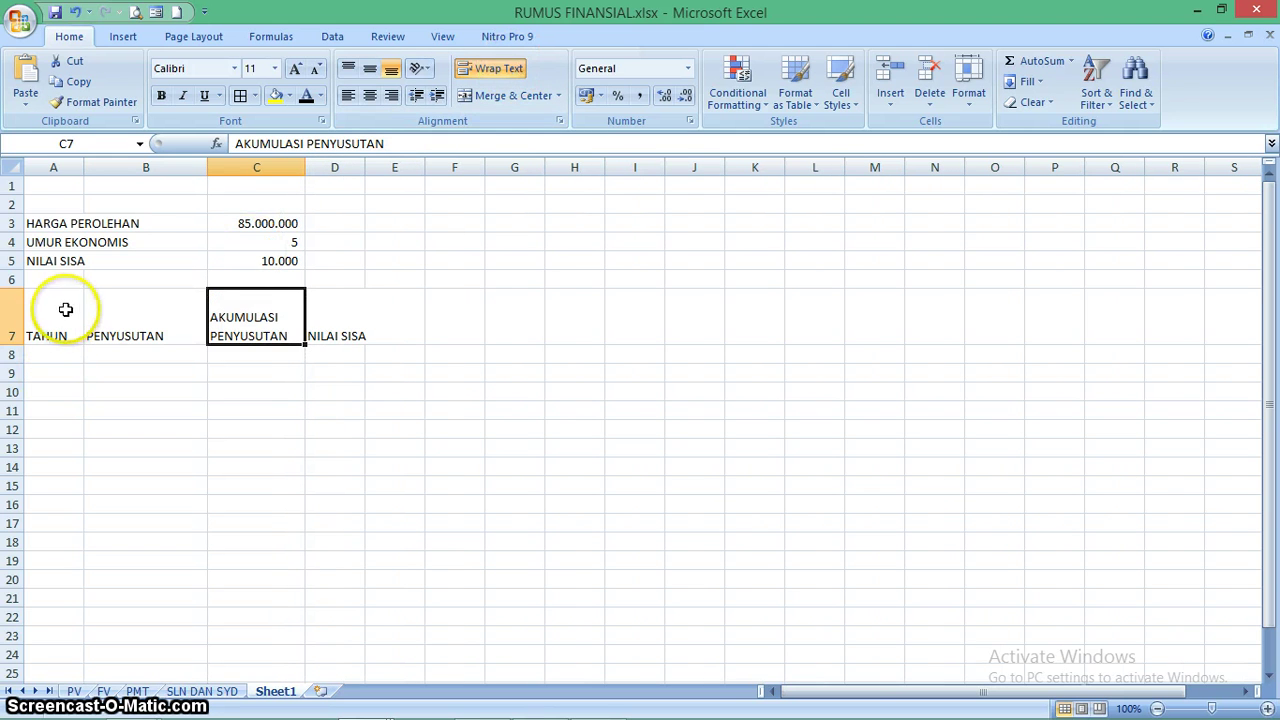
Center the headers in A7:D7 horizontally and vertically, and widen column D around the NILAI SISA header.
left_click_drag(63, 309, 323, 311)
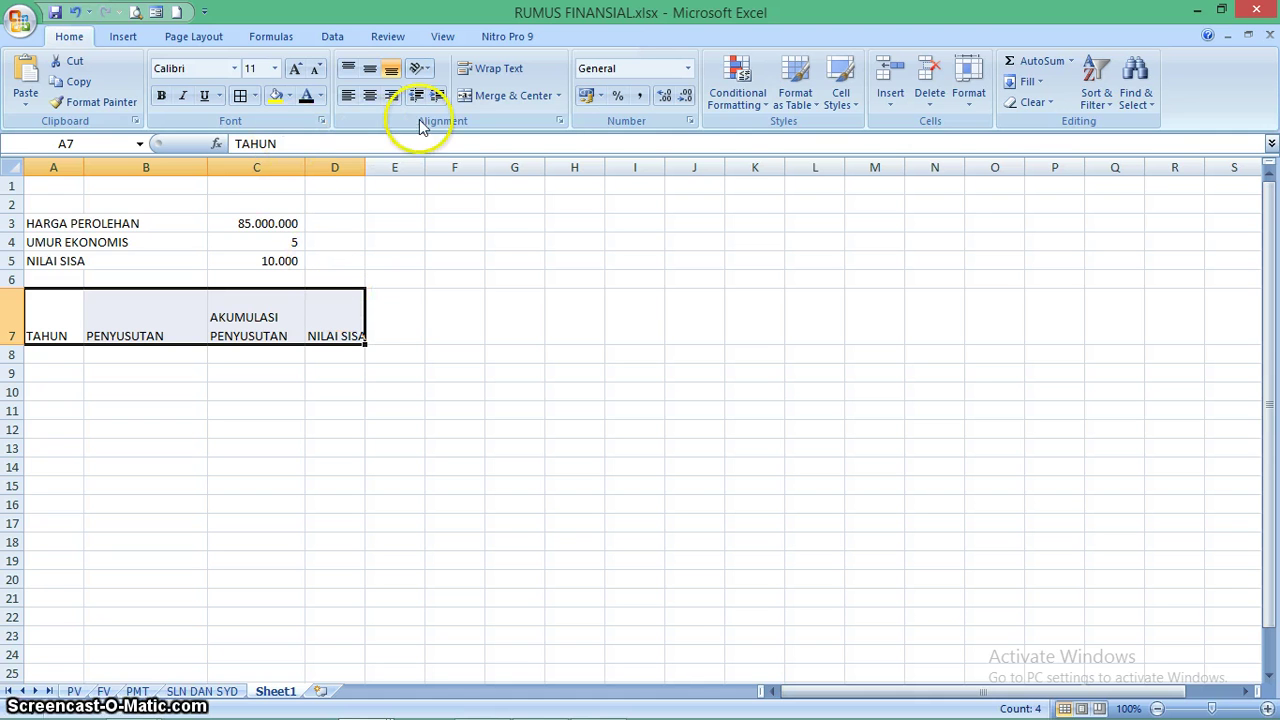
left_click(369, 100)
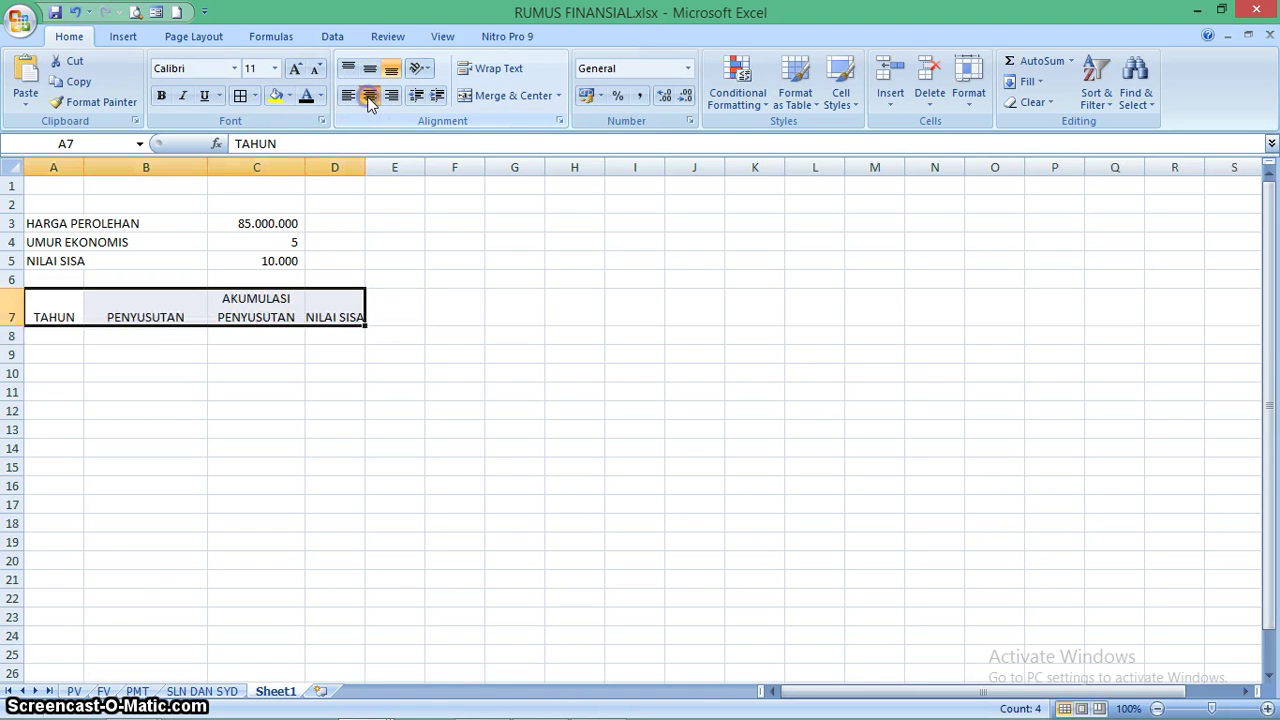
left_click(369, 68)
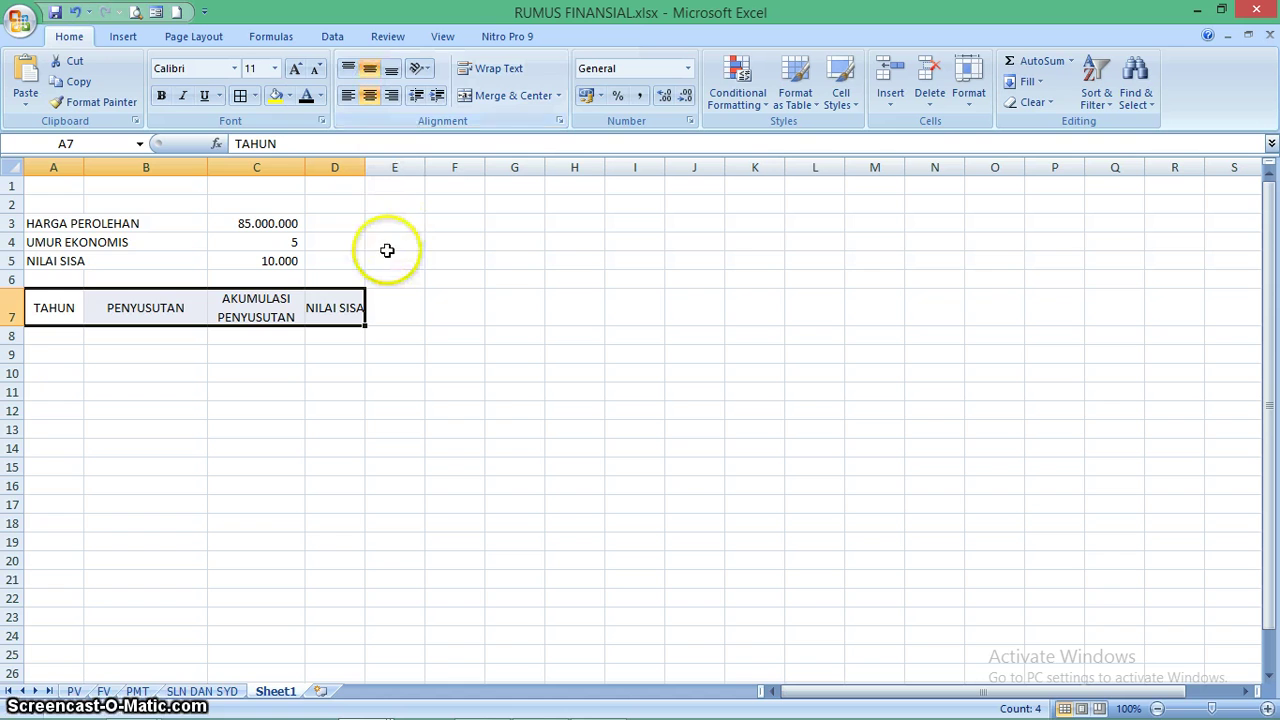
left_click(345, 315)
left_click_drag(365, 168, 400, 168)
left_click(239, 412)
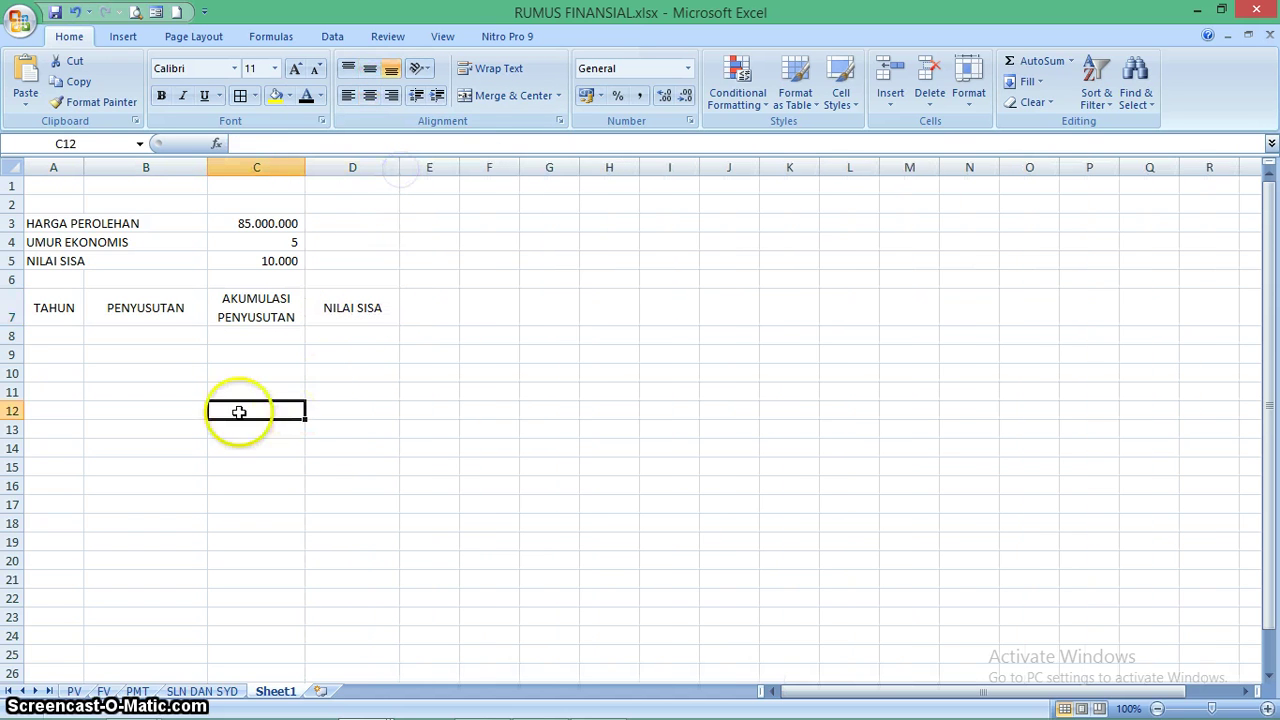
Enter the year numbers 1 to 5 under TAHUN in A8:A12.
left_click(63, 307)
left_click(66, 335)
type("1")
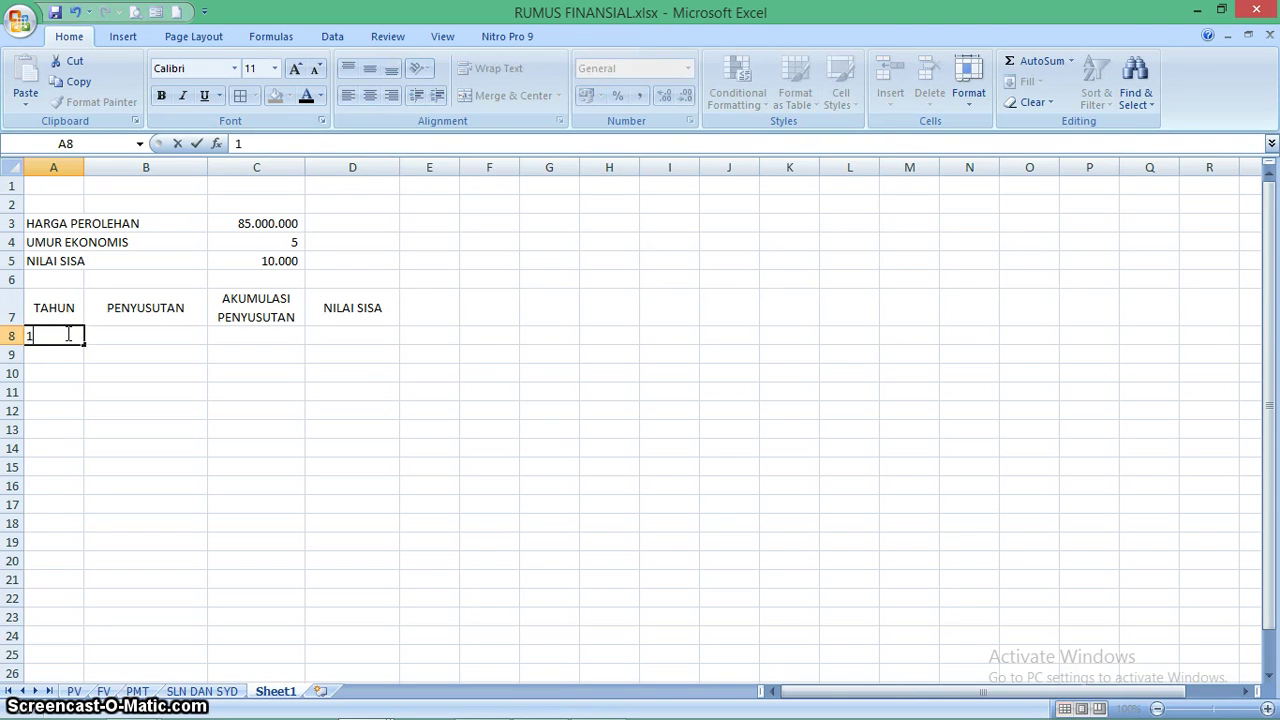
key("Return")
type("2")
key("Return")
type("3")
key("Return")
type("4")
key("Return")
type("5")
key("Return")
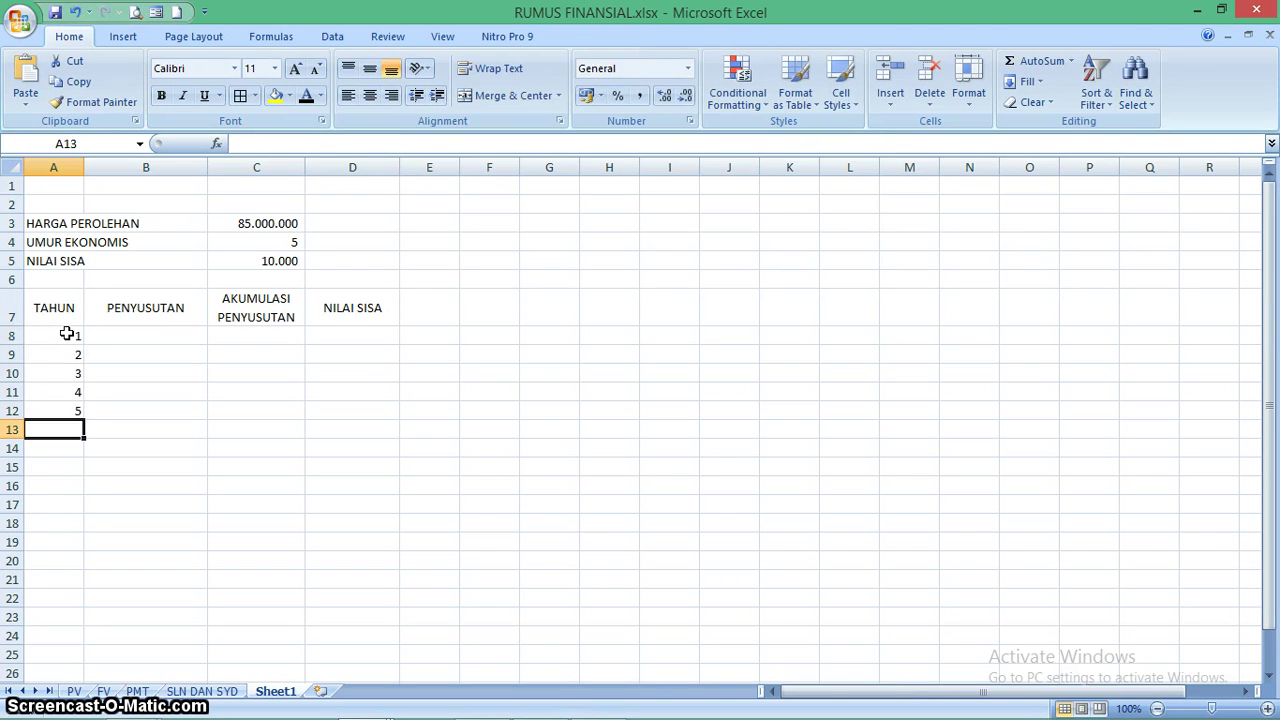
Center the year numbers in A8:A12 horizontally.
left_click_drag(59, 335, 66, 408)
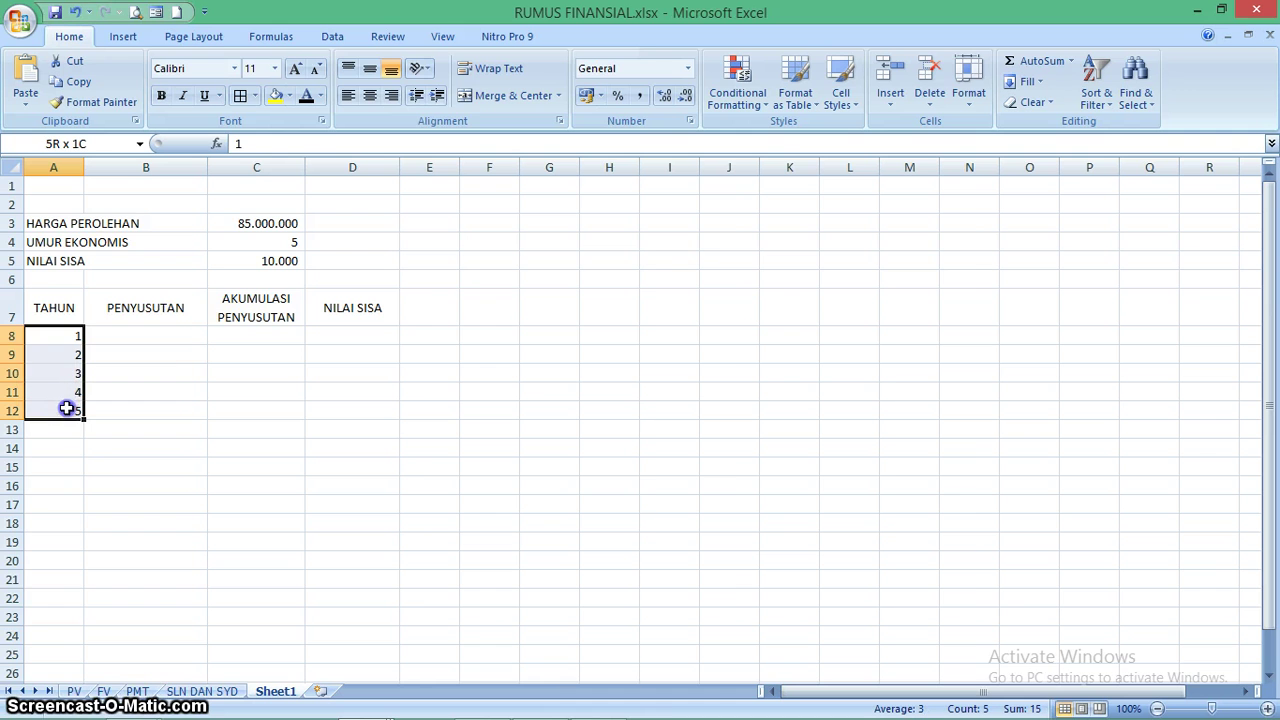
left_click(370, 95)
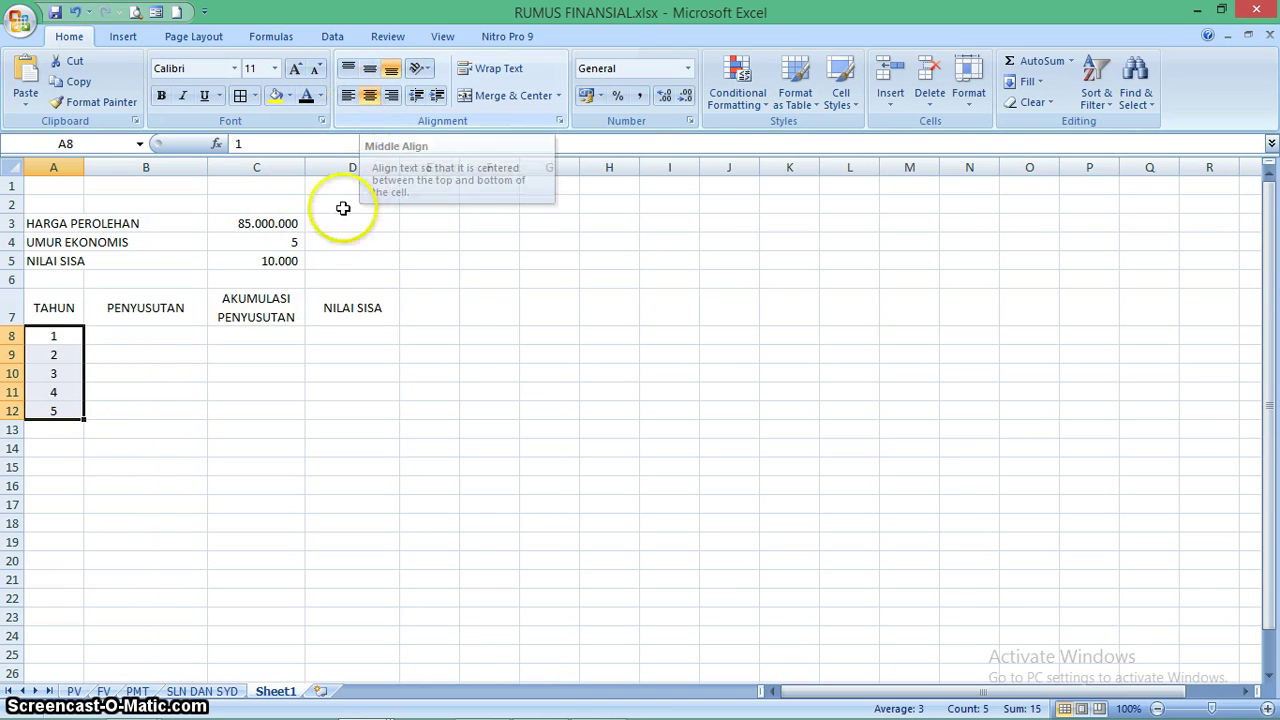
left_click(245, 336)
Apply borders to every cell of the depreciation table in A7:D12.
left_click_drag(51, 320, 355, 405)
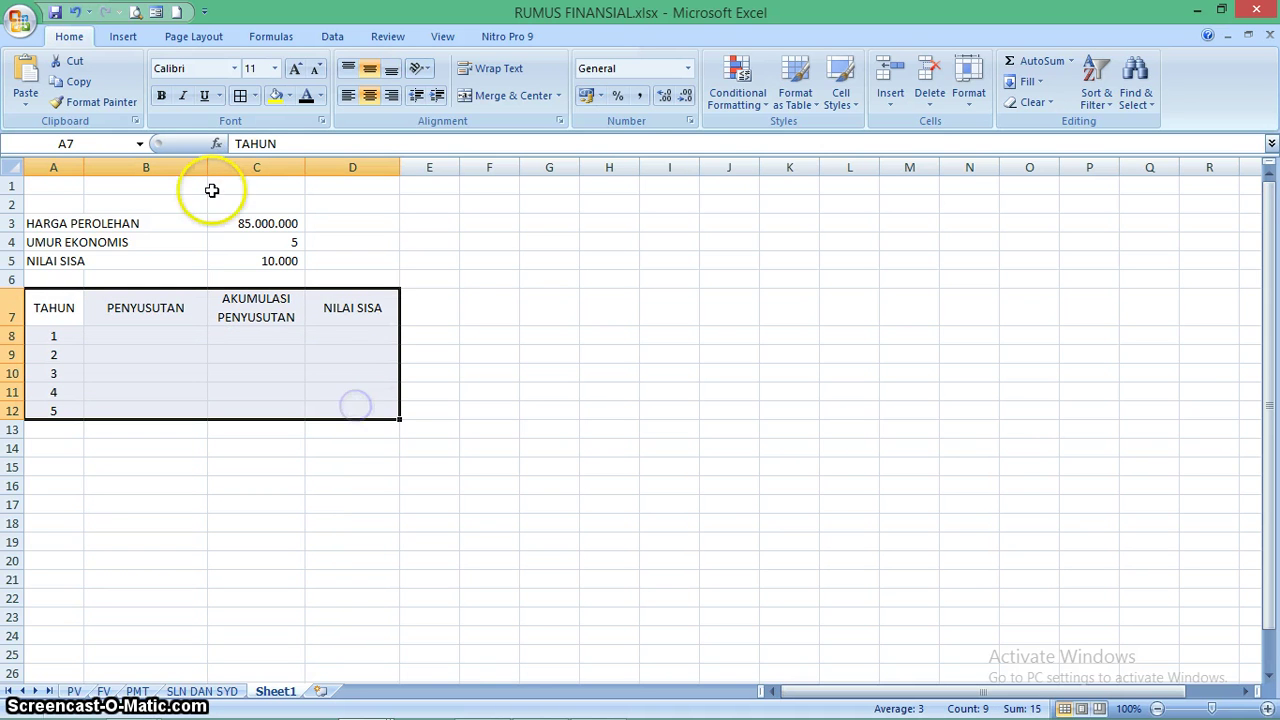
left_click(240, 95)
left_click(229, 412)
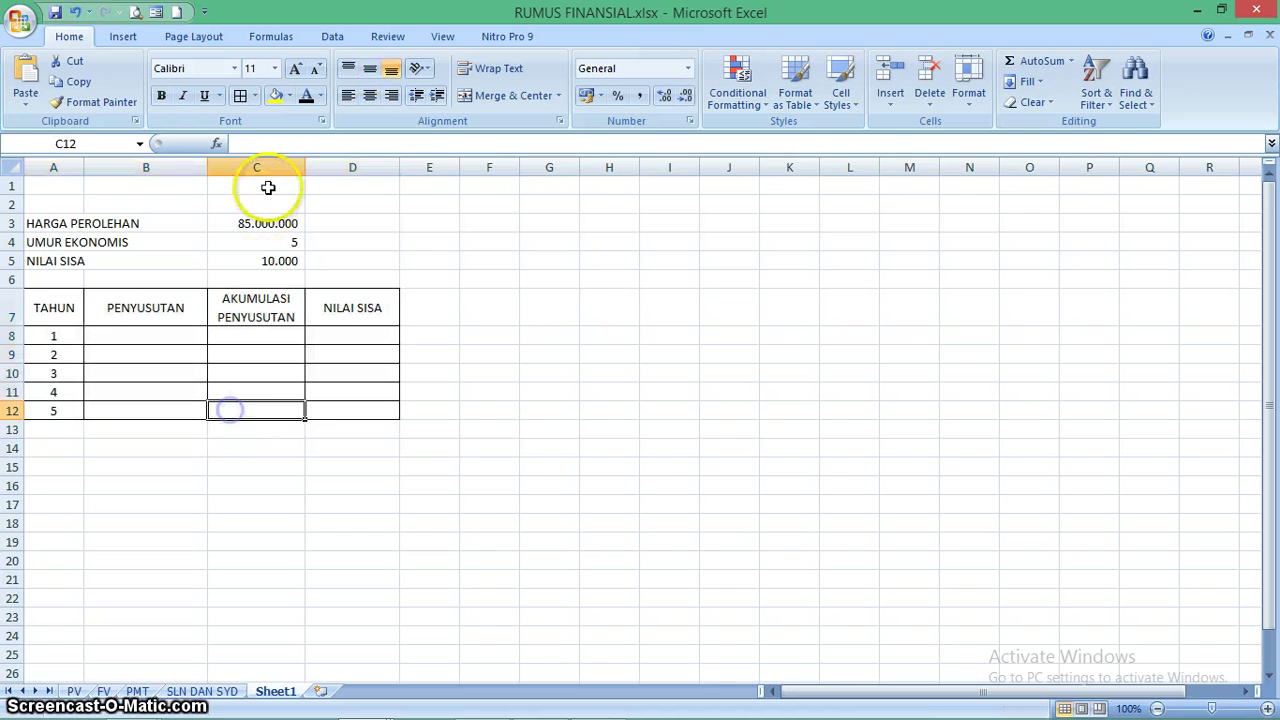
Widen columns C and D a little to give the AKUMULASI PENYUSUTAN and NILAI SISA columns more room.
left_click_drag(306, 167, 330, 167)
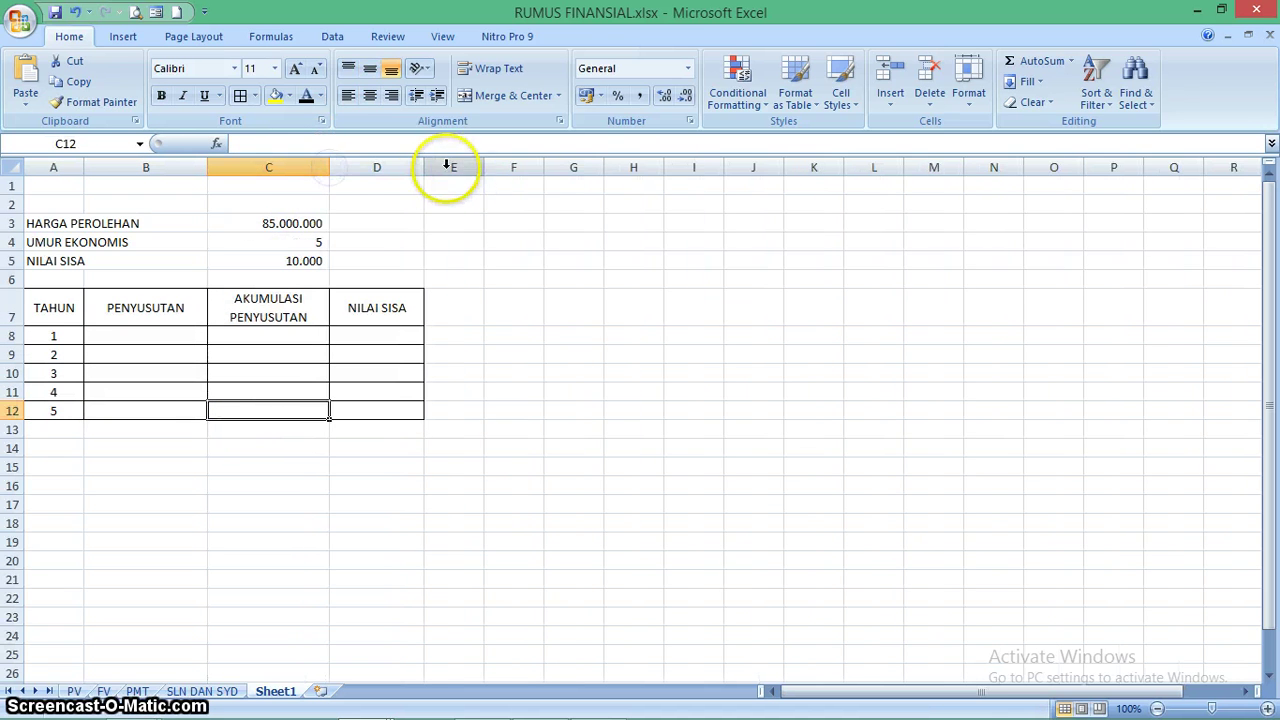
left_click_drag(423, 167, 448, 167)
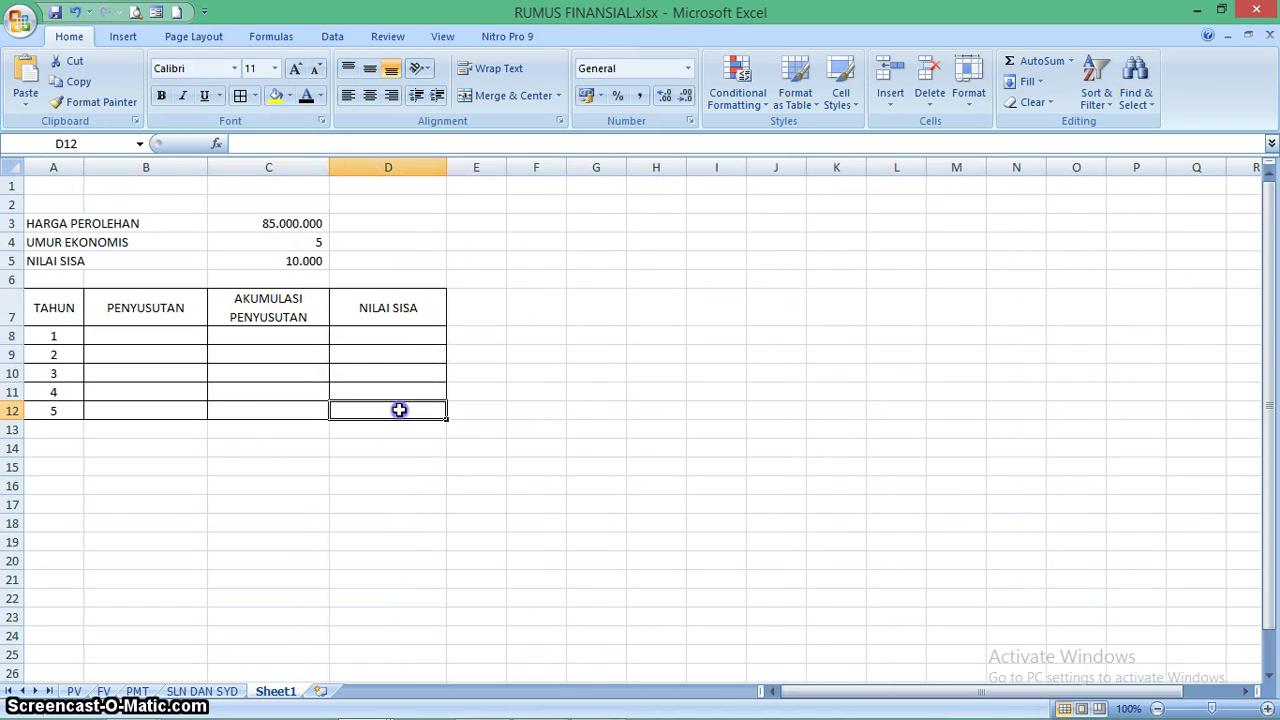
left_click(179, 335)
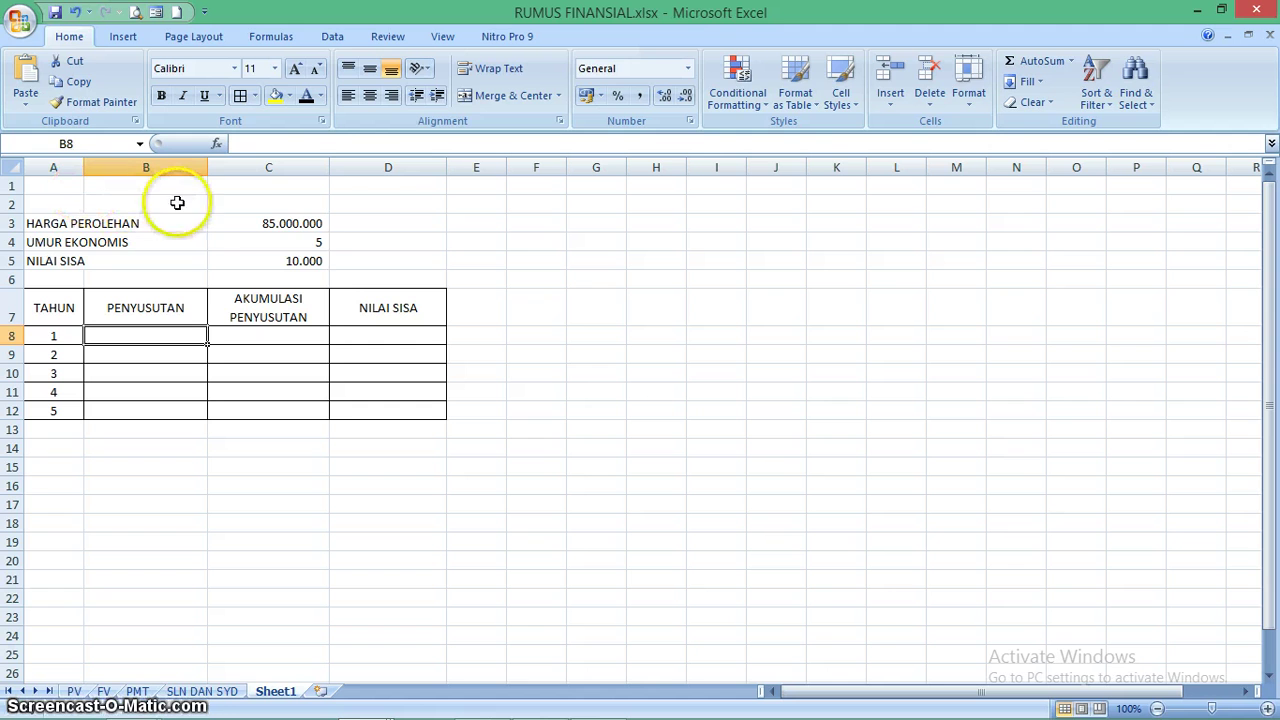
Change the NILAI SISA value in C5 to 10000000.
left_click(273, 259)
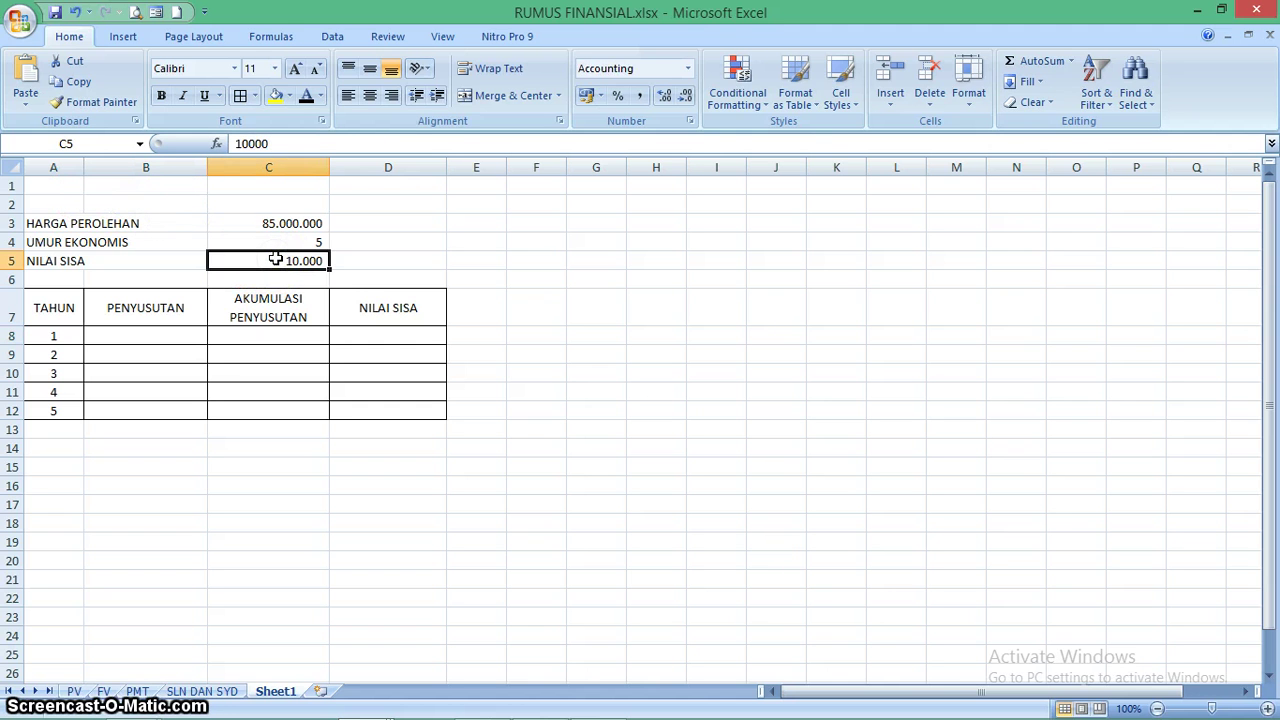
type("1")
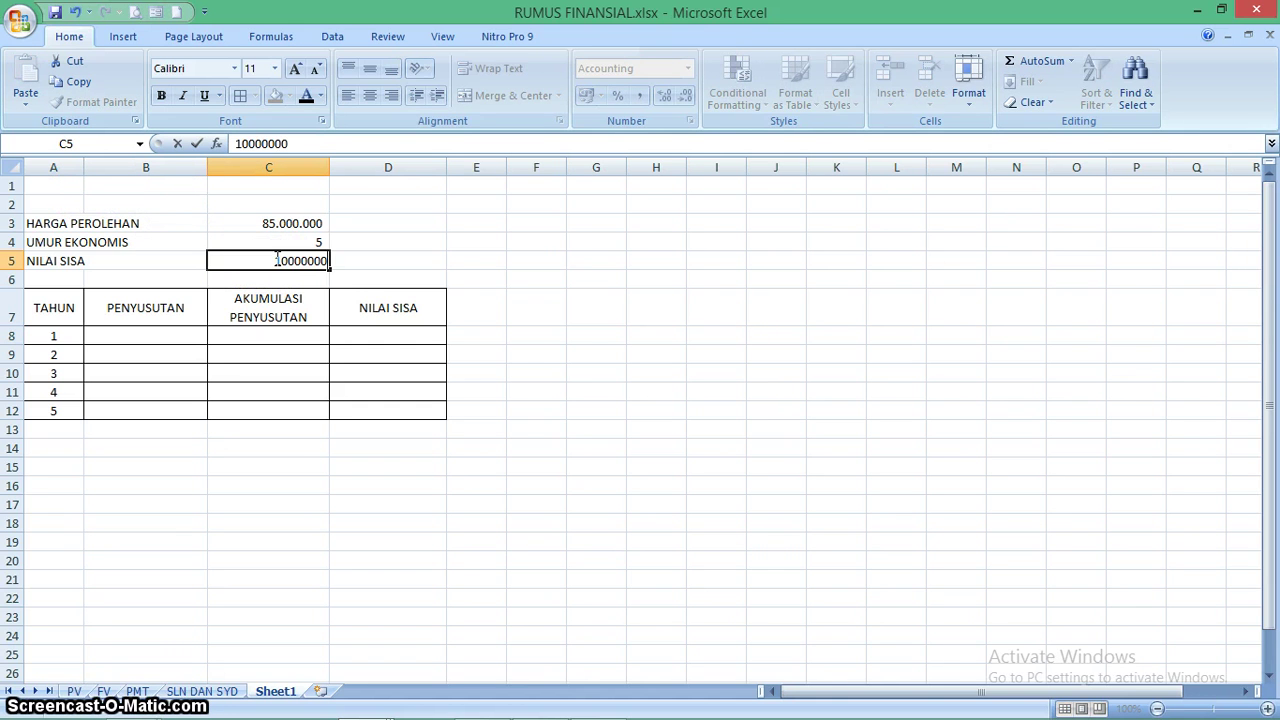
type("0.000.000")
key("Return")
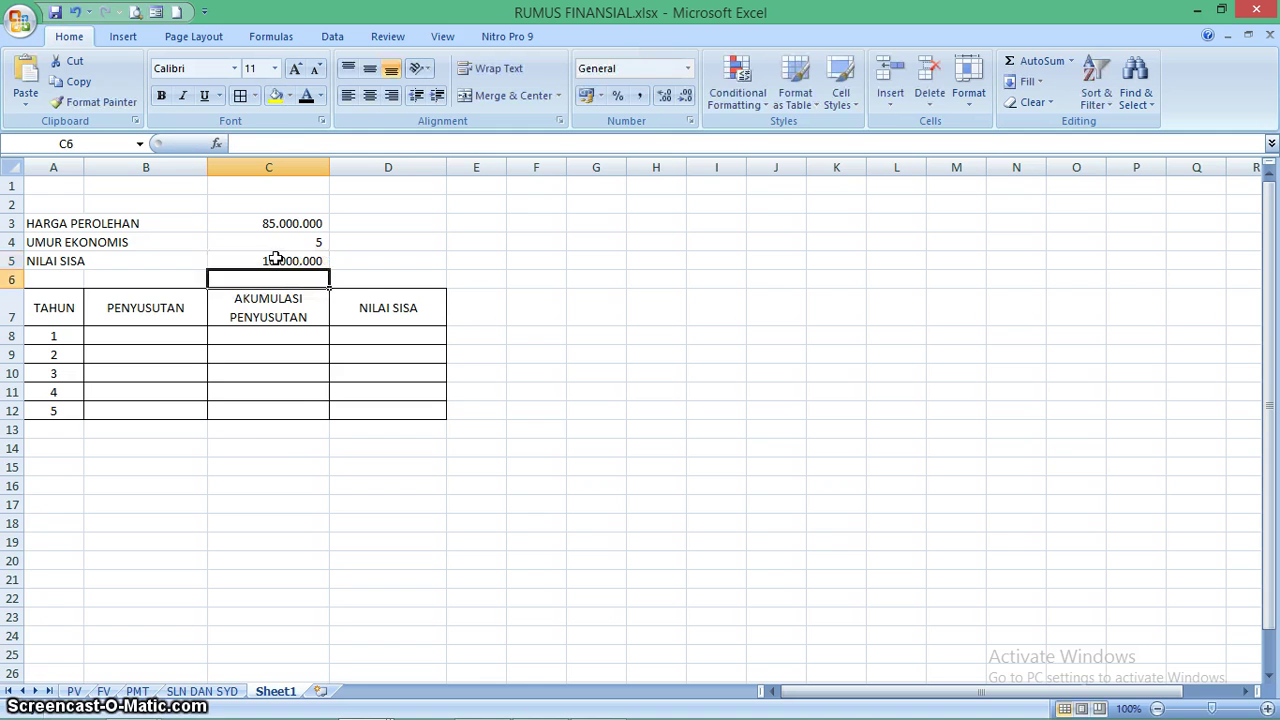
Insert the financial function DDB into the PENYUSUTAN cell for year 4, B11.
left_click(193, 386)
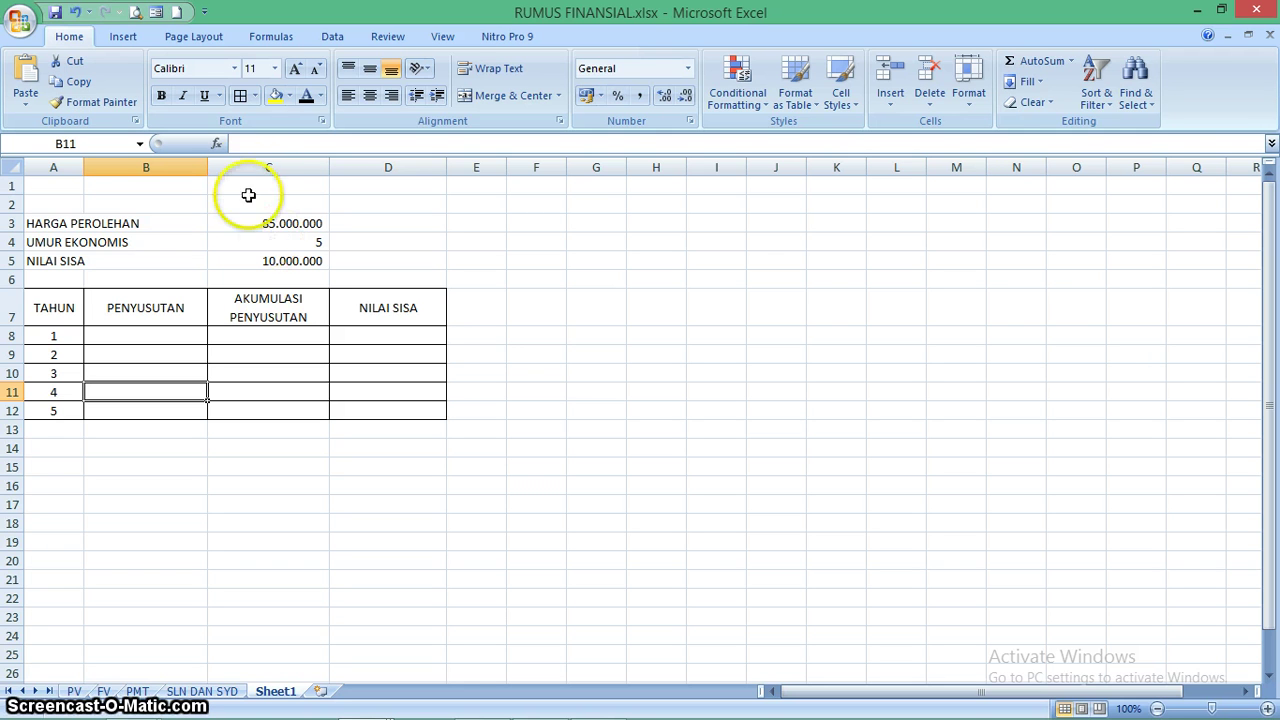
left_click(218, 146)
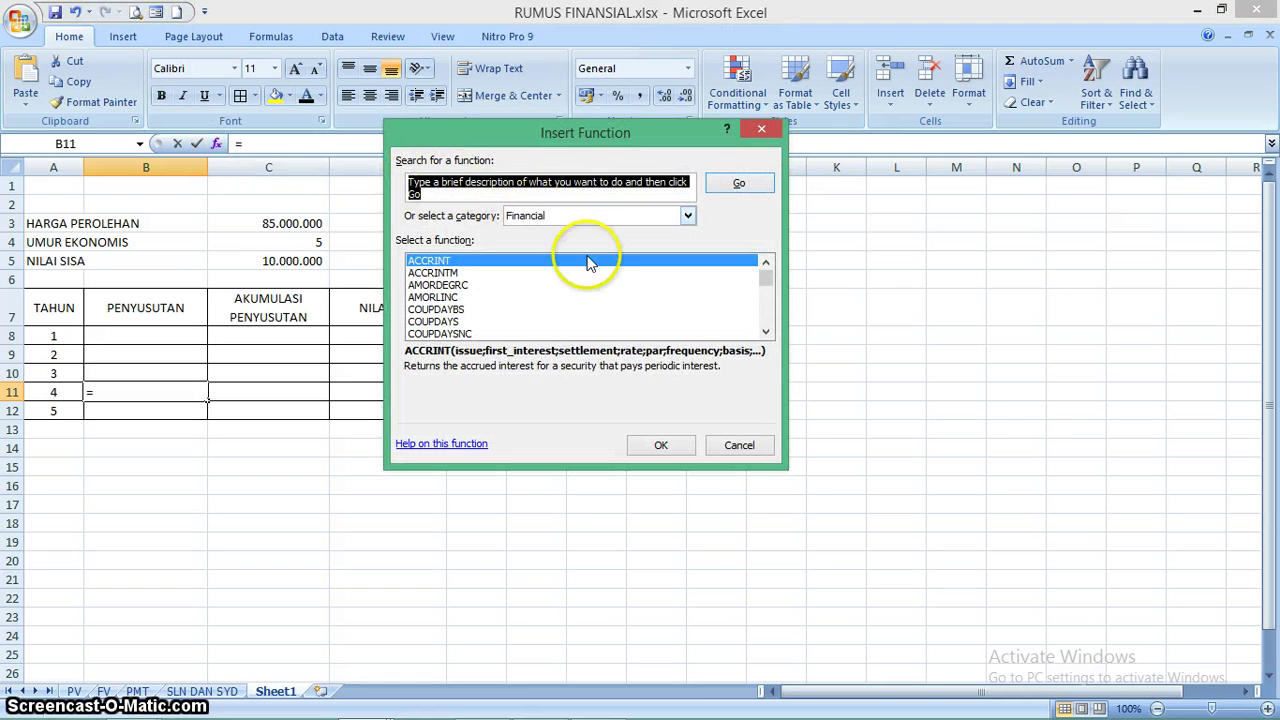
left_click(767, 331)
left_click(767, 331)
left_click(767, 331)
left_click(767, 331)
left_click(767, 331)
left_click(767, 331)
left_click(767, 331)
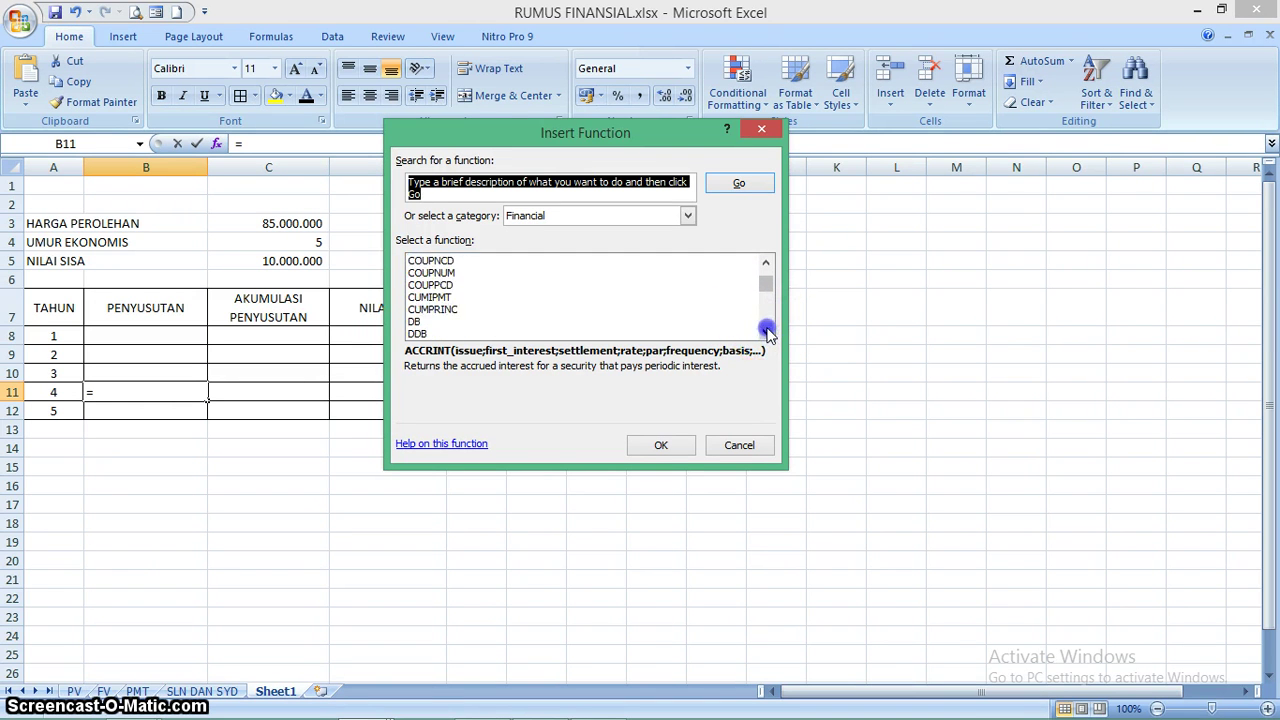
left_click(767, 331)
left_click(767, 331)
left_click(417, 310)
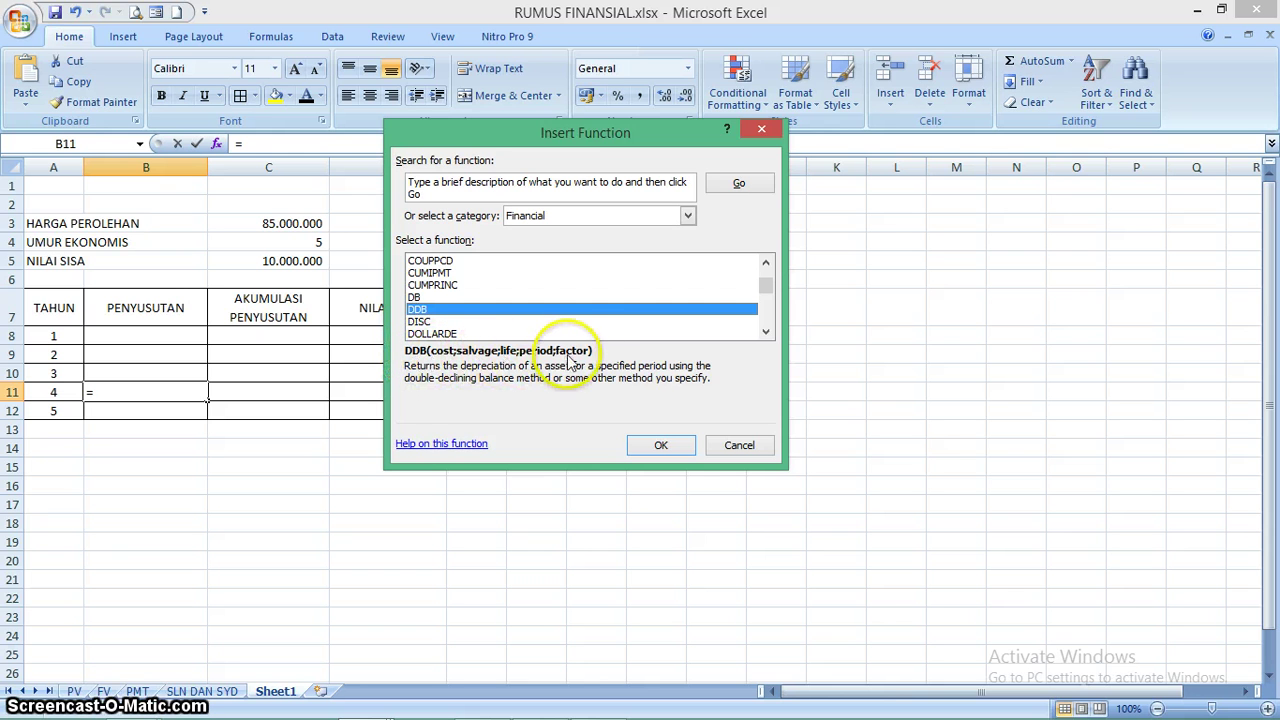
left_click(668, 449)
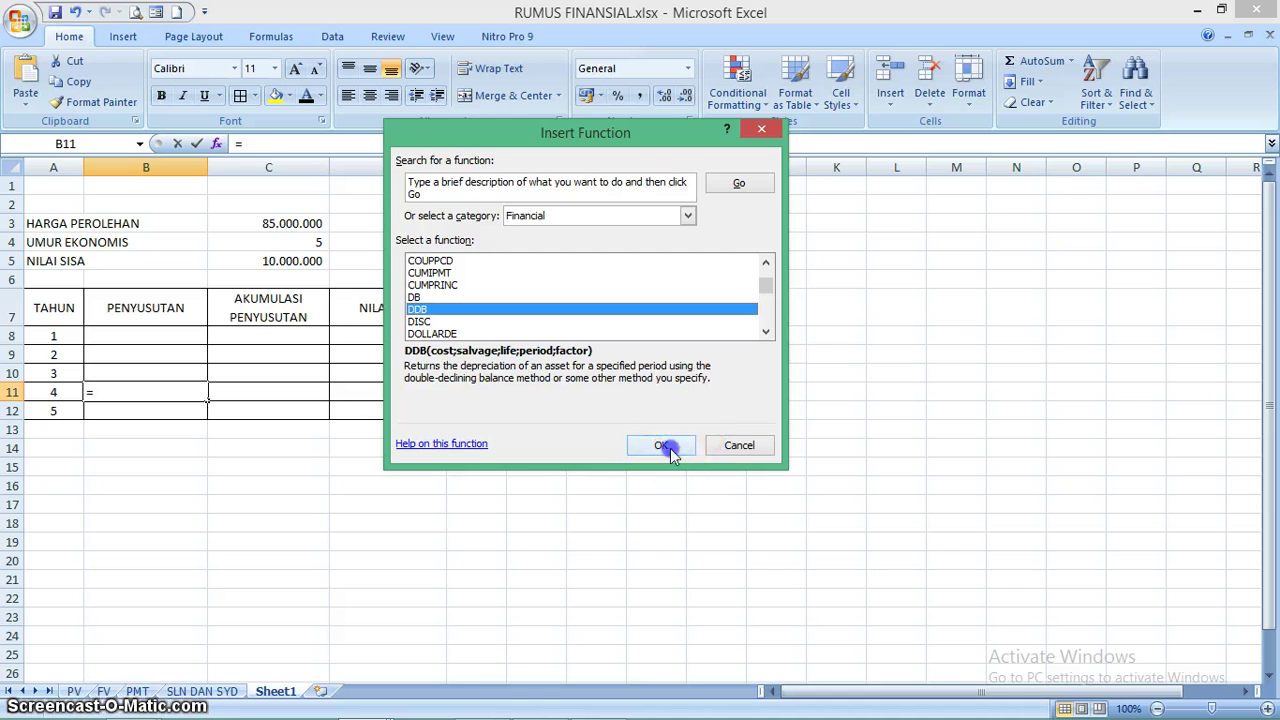
Set the DDB arguments in B11 to Cost C3, Salvage C5, Life C4 and Period A11, leaving Factor empty.
left_click(465, 141)
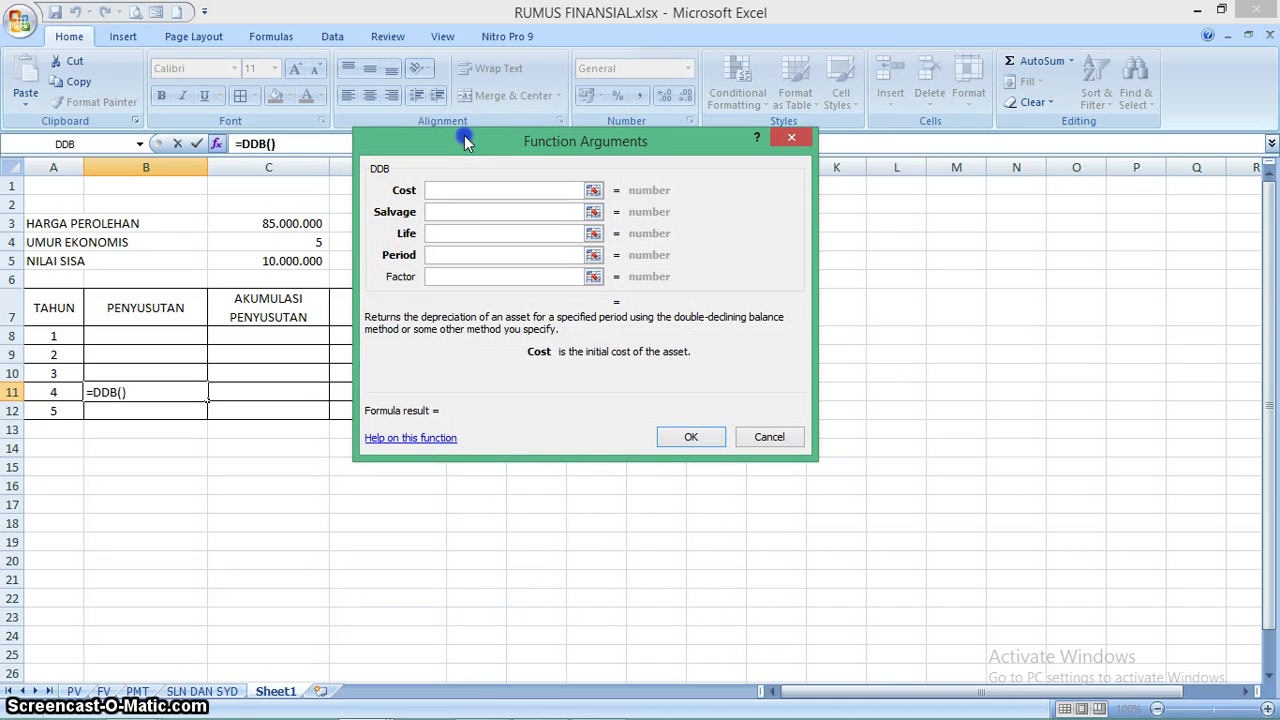
left_click_drag(465, 141, 473, 101)
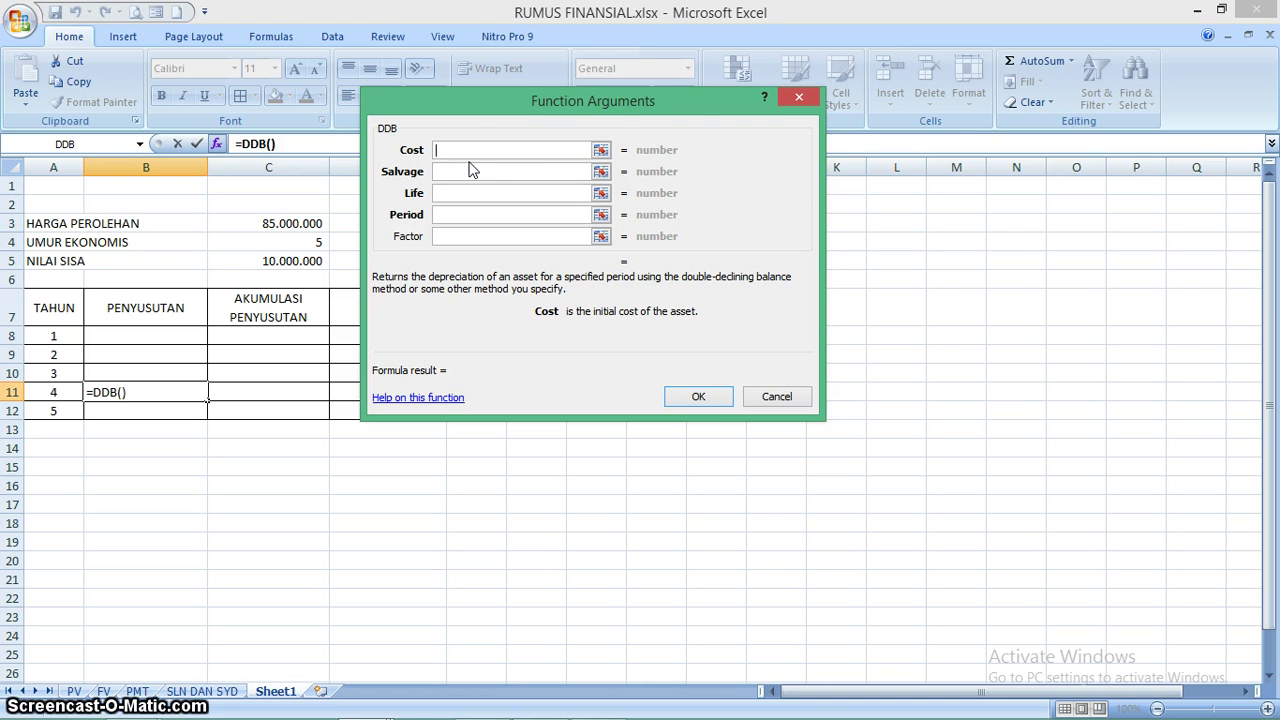
left_click(465, 150)
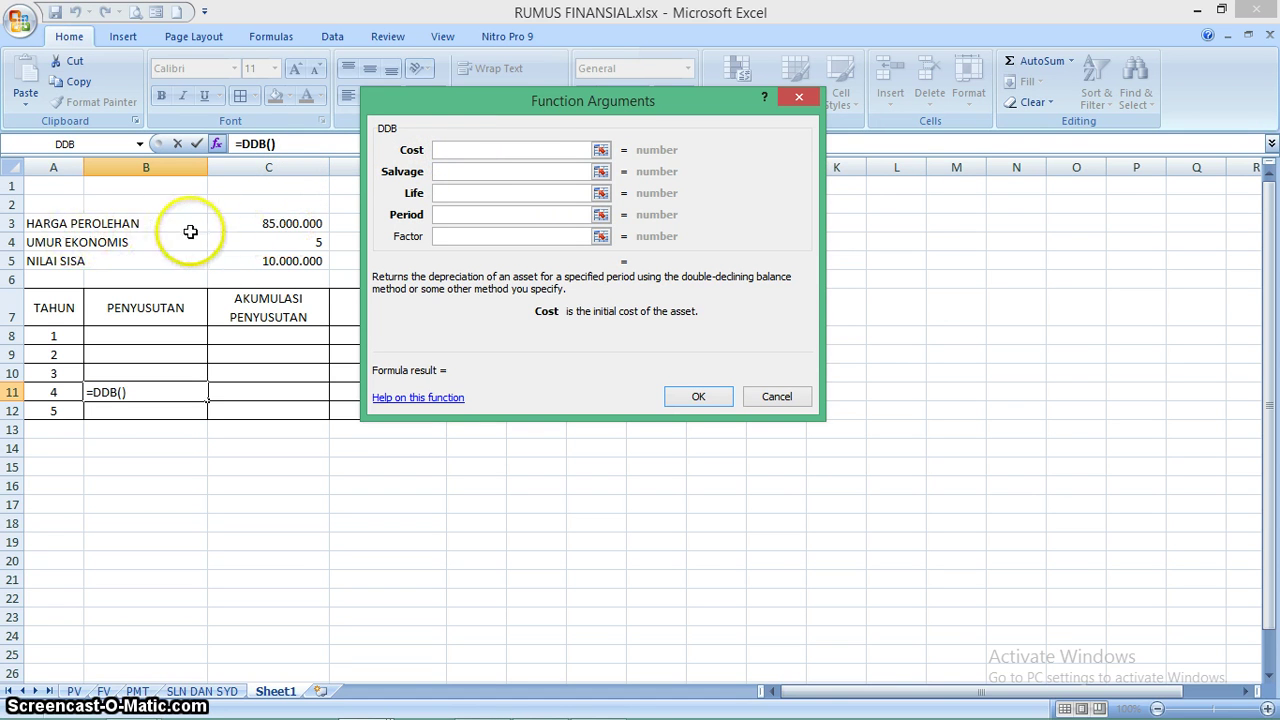
left_click(285, 221)
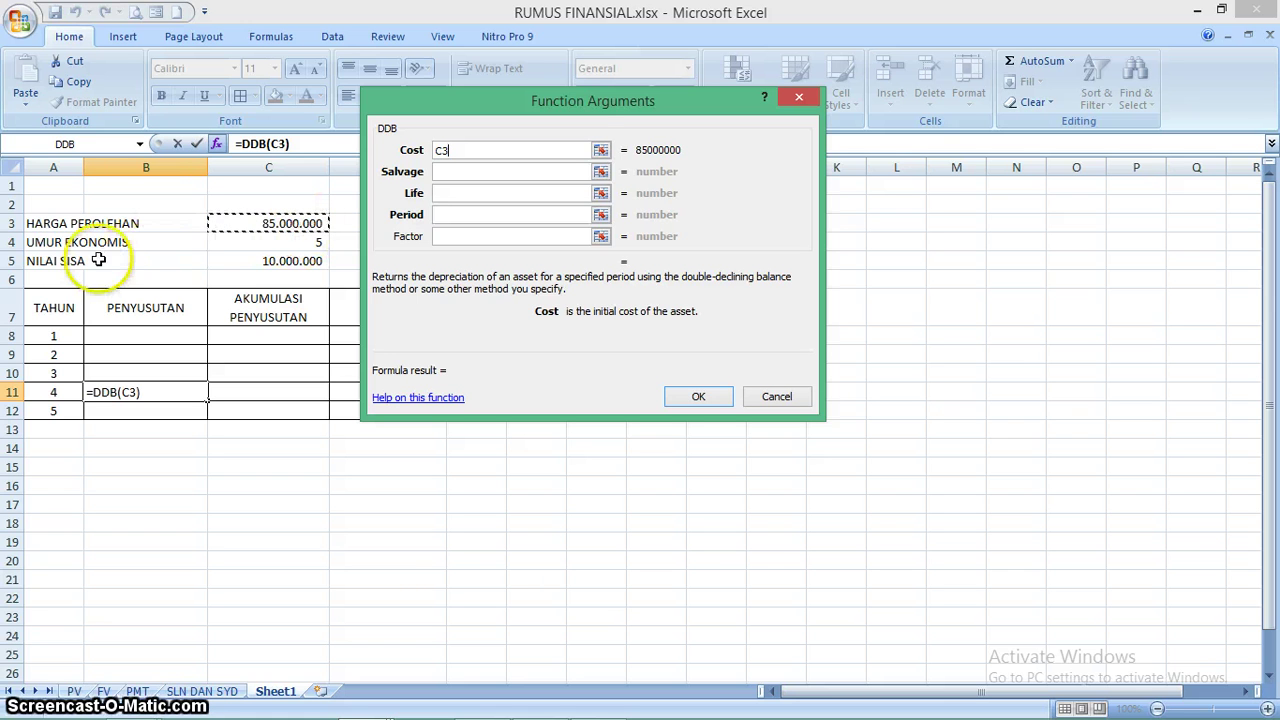
left_click(452, 175)
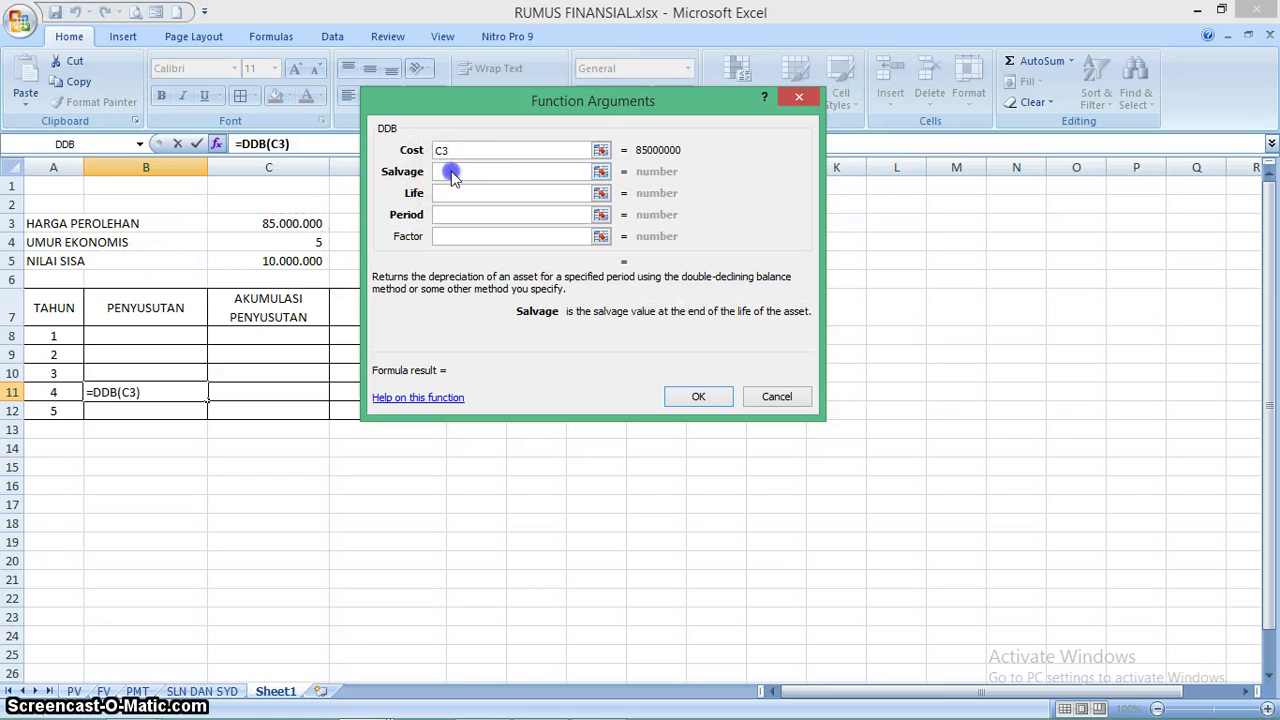
left_click(285, 260)
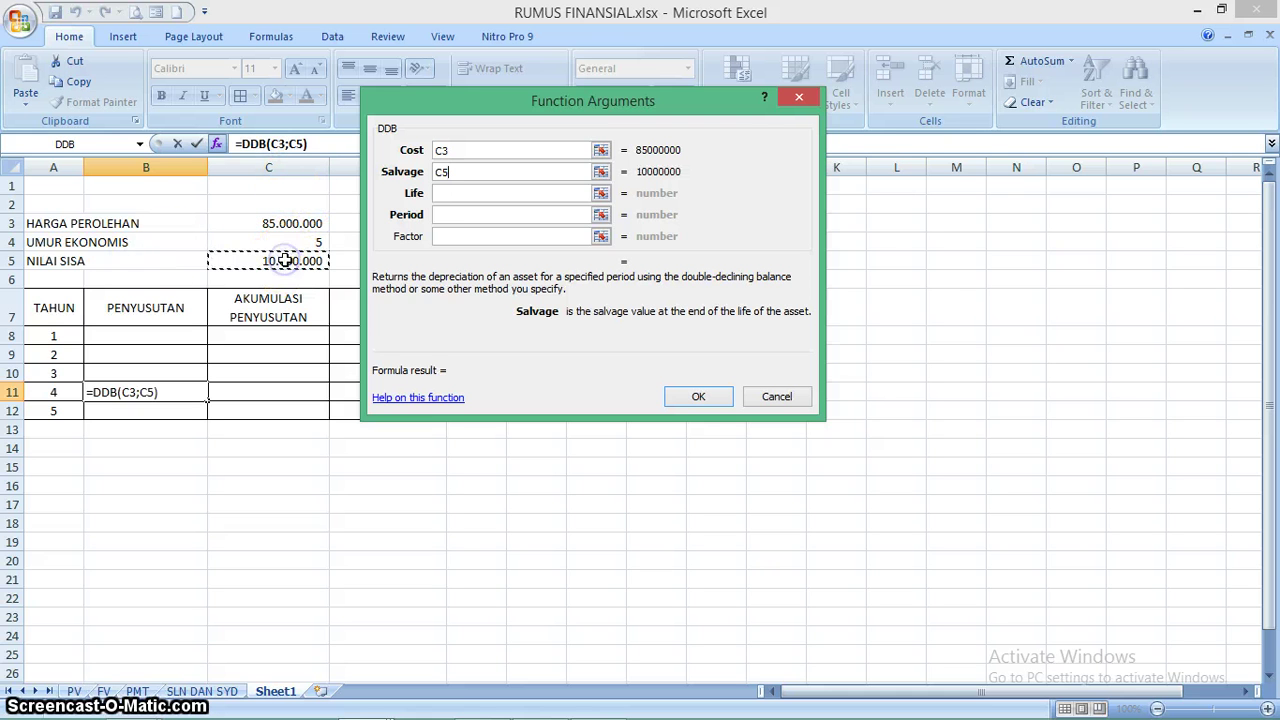
left_click(474, 197)
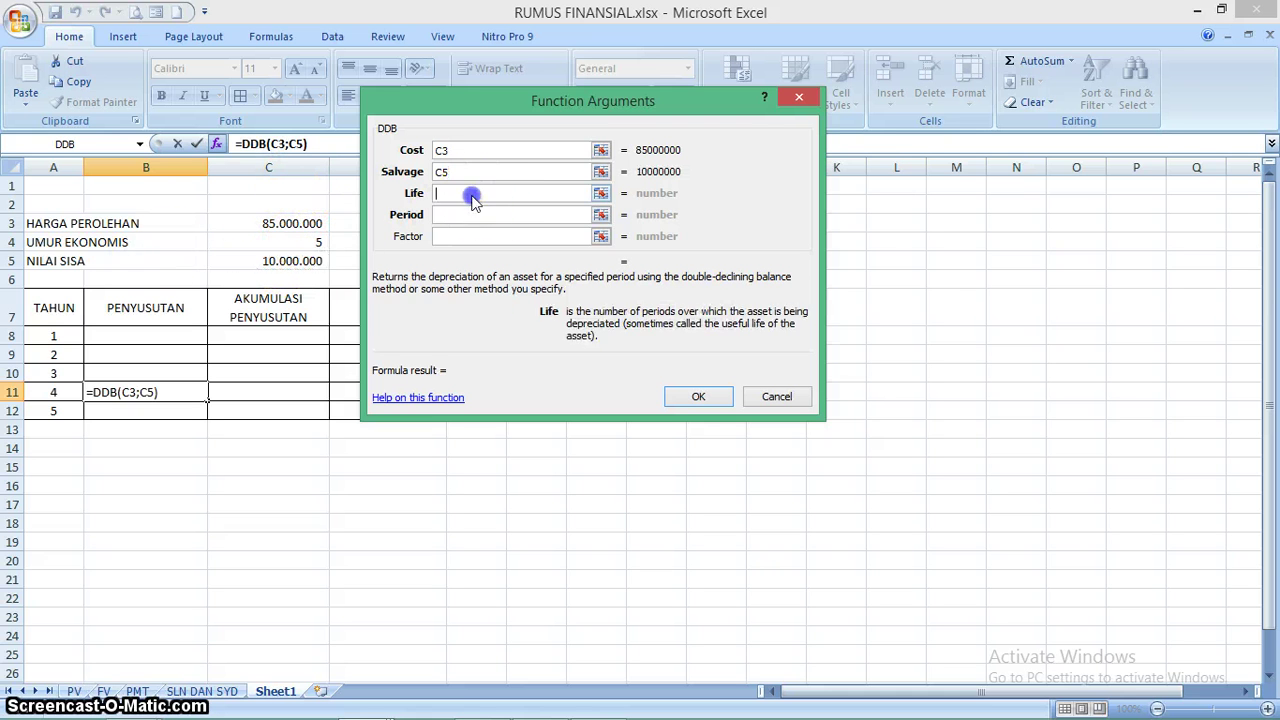
left_click(300, 241)
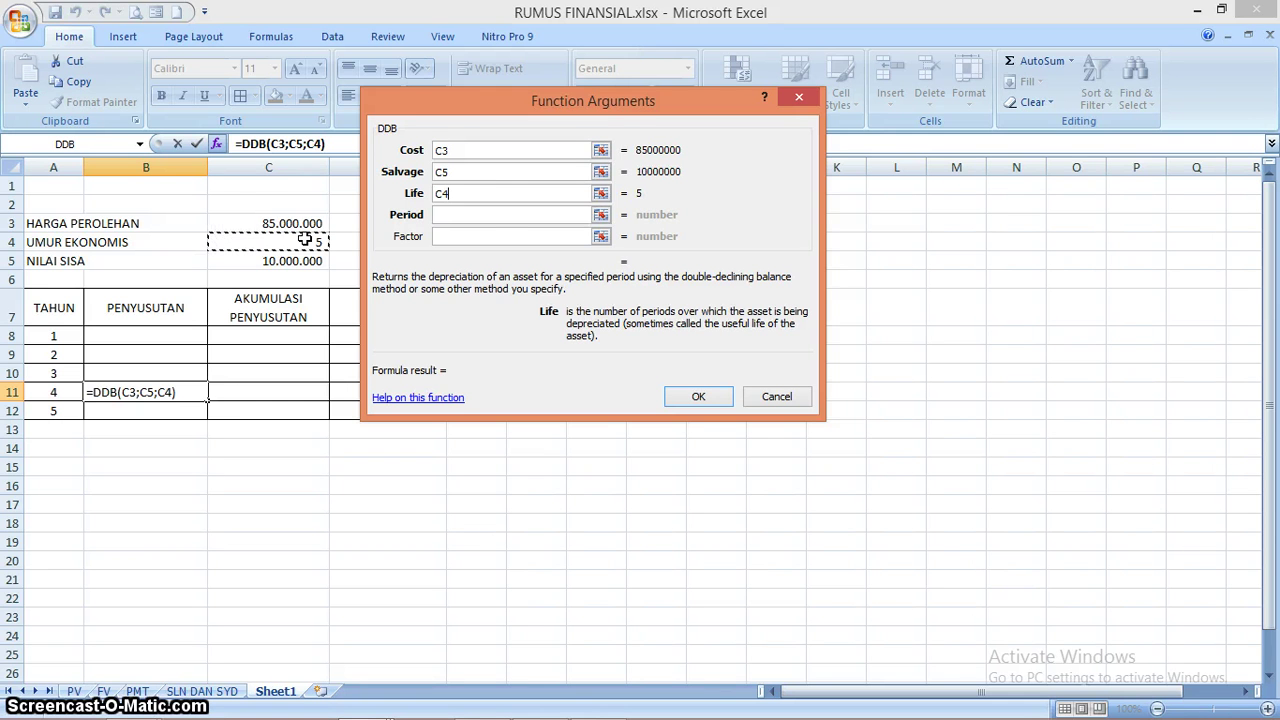
left_click(463, 215)
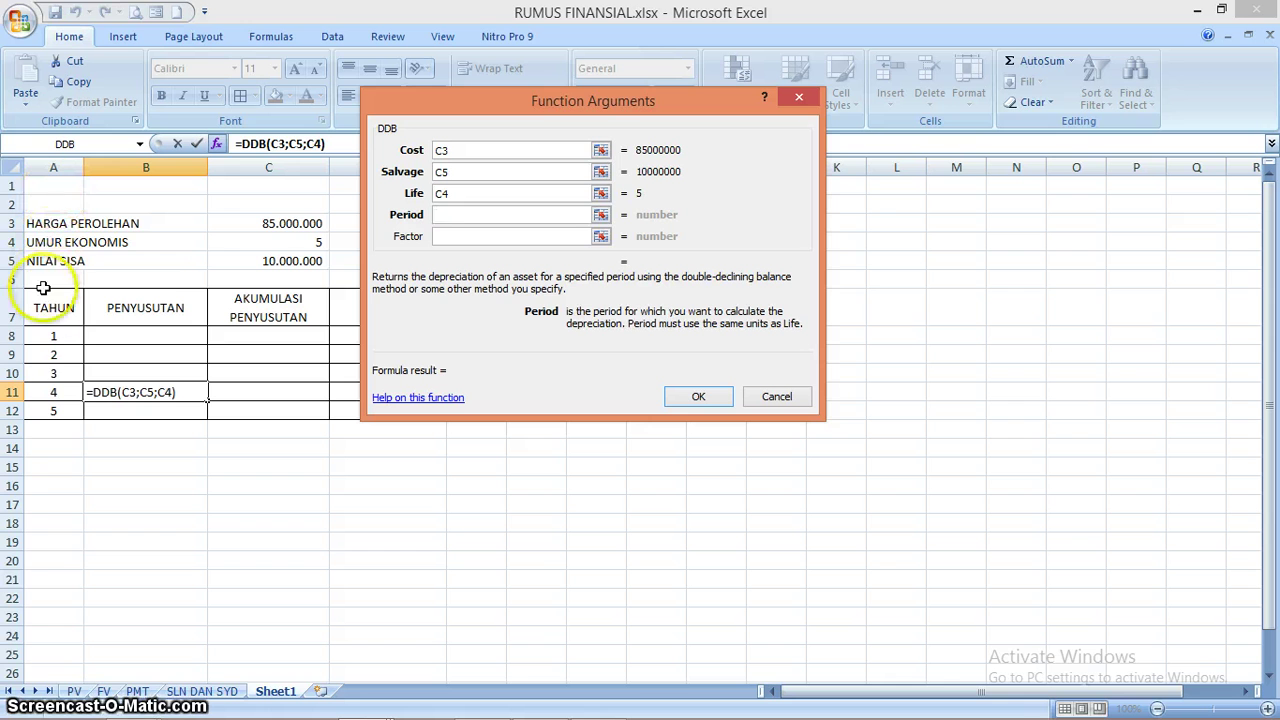
left_click(61, 394)
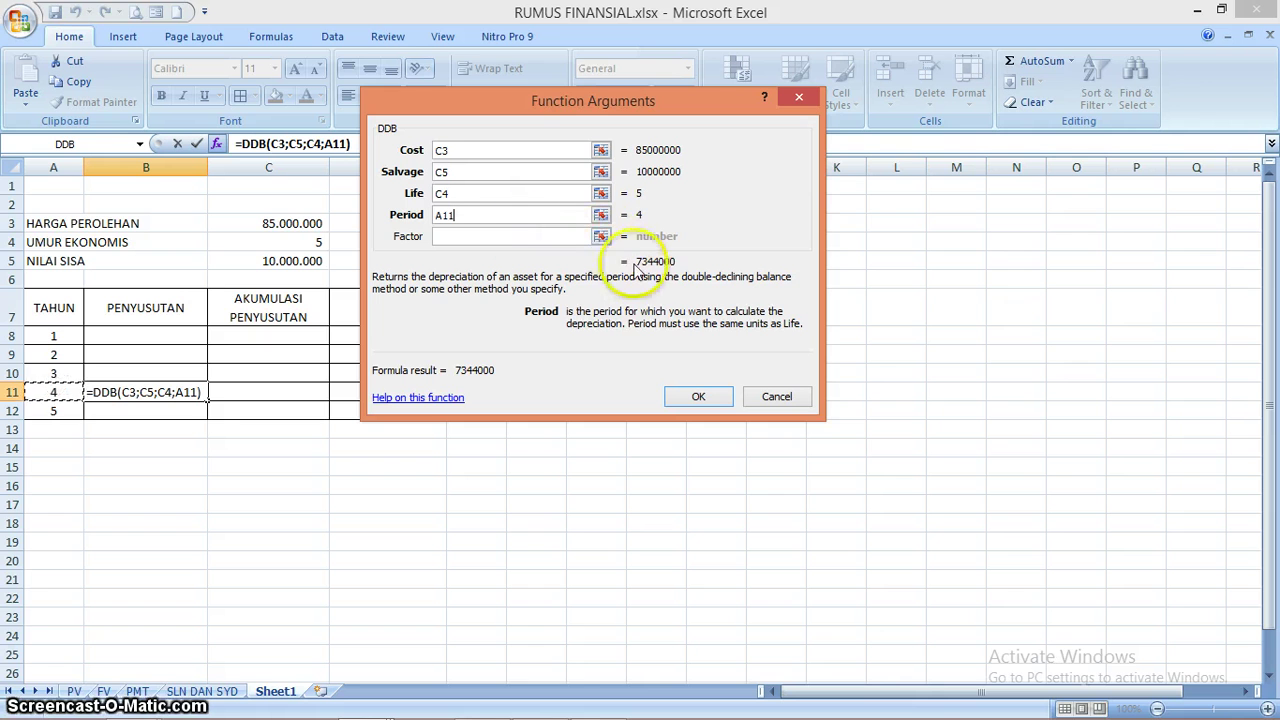
left_click(698, 397)
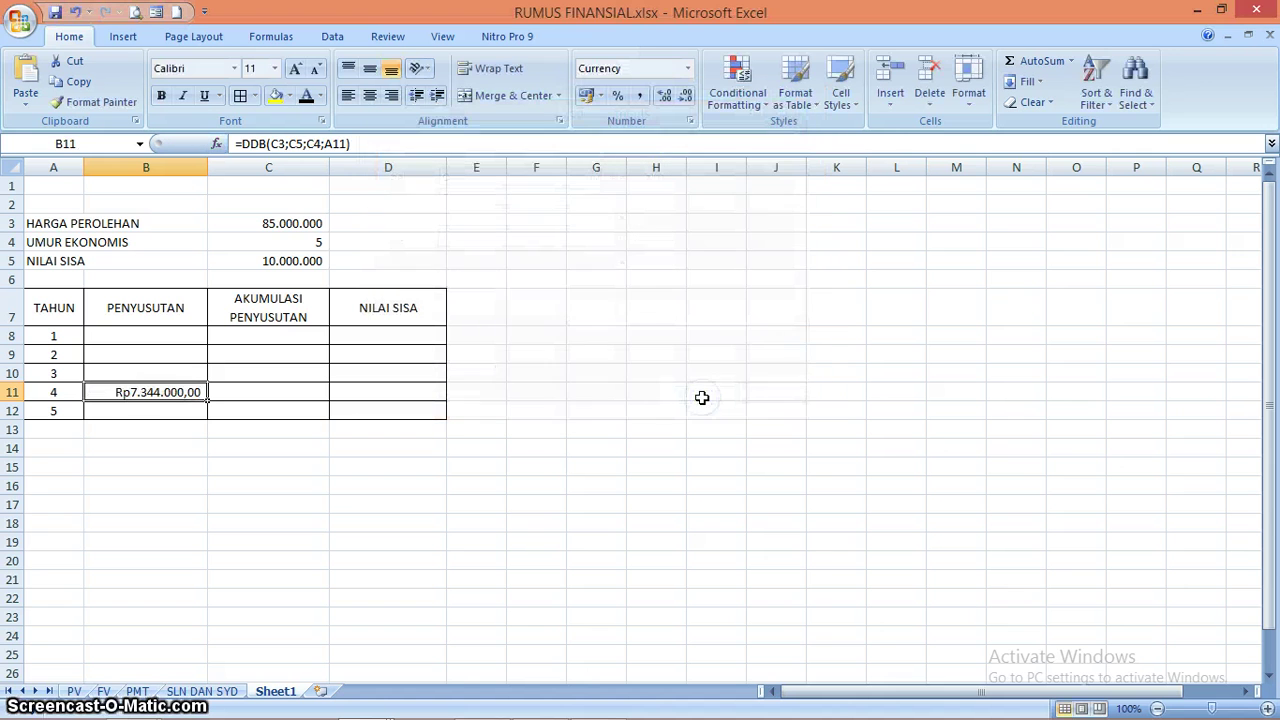
Make the cost, salvage and life references in the B11 formula absolute, giving =DDB($C$3;$C$5;$C$4;A11).
left_click(175, 410)
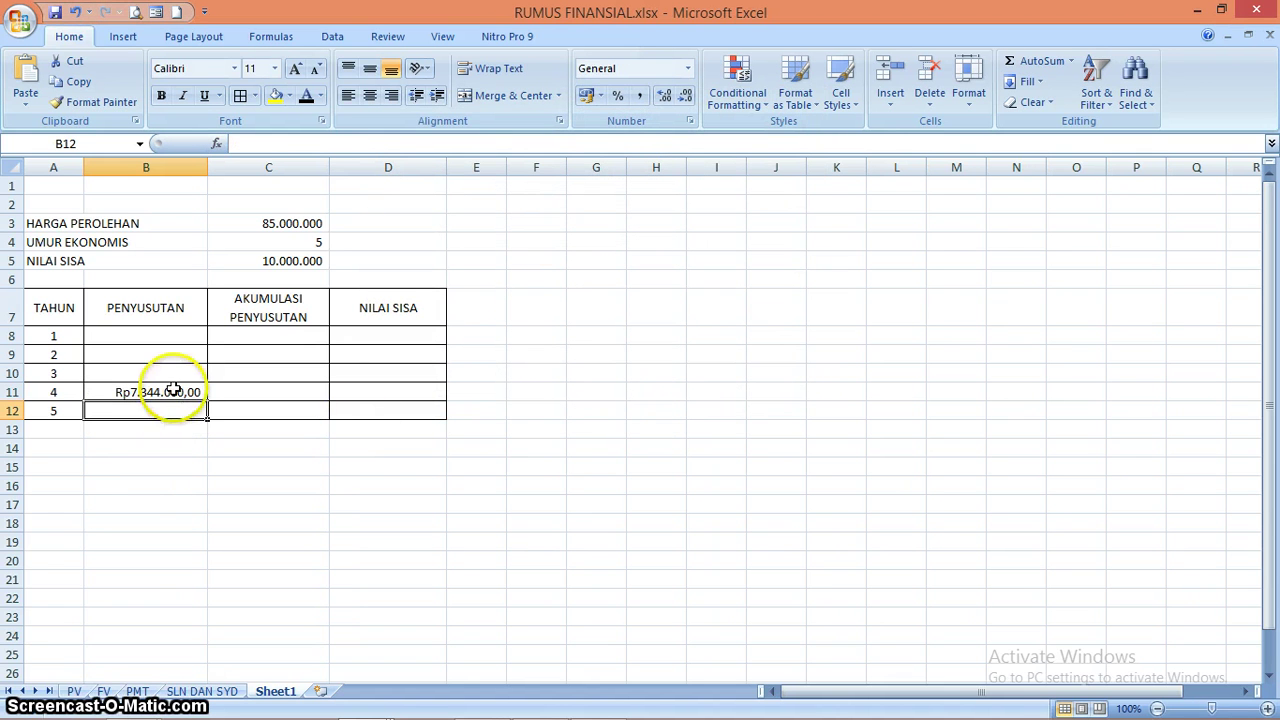
left_click(173, 390)
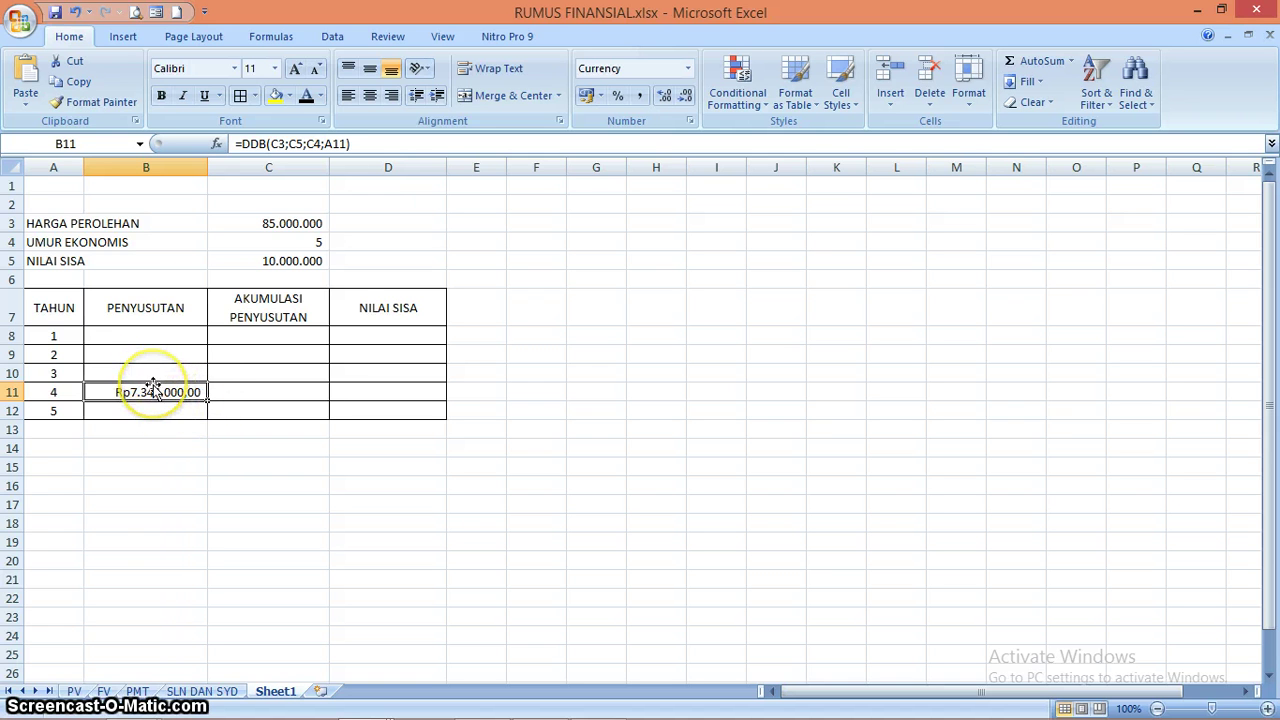
left_click(280, 144)
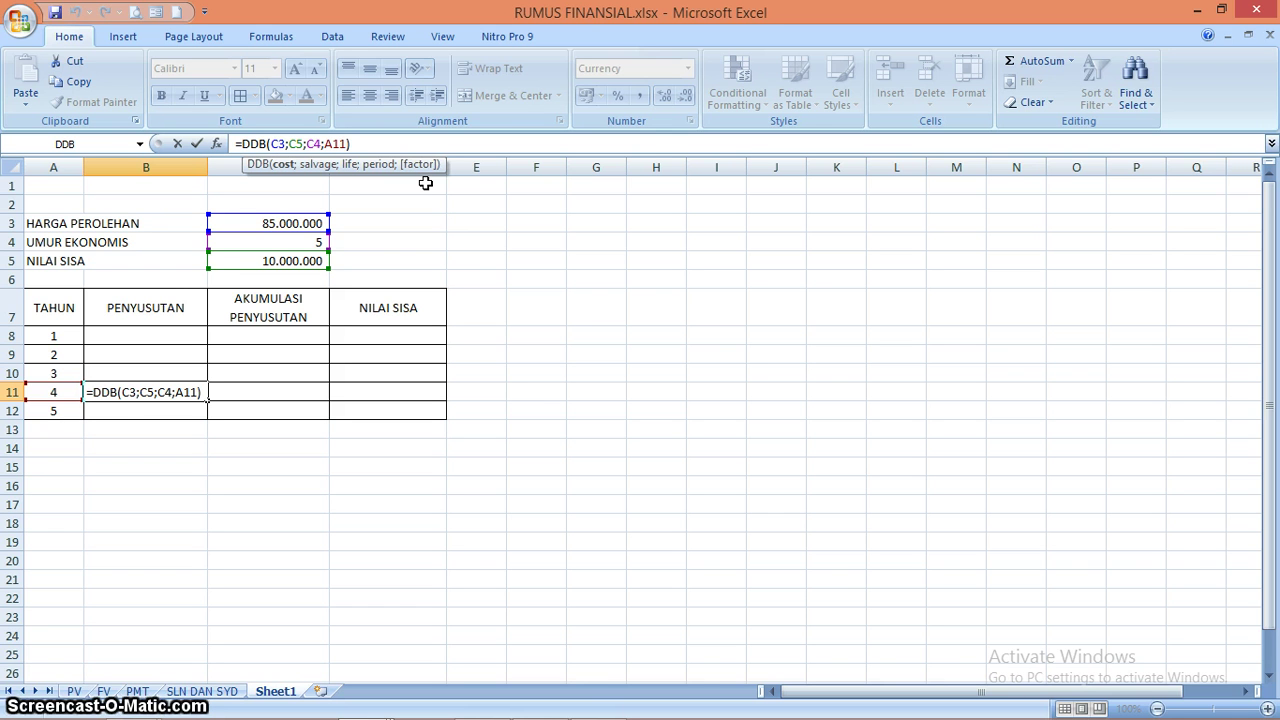
key("F4")
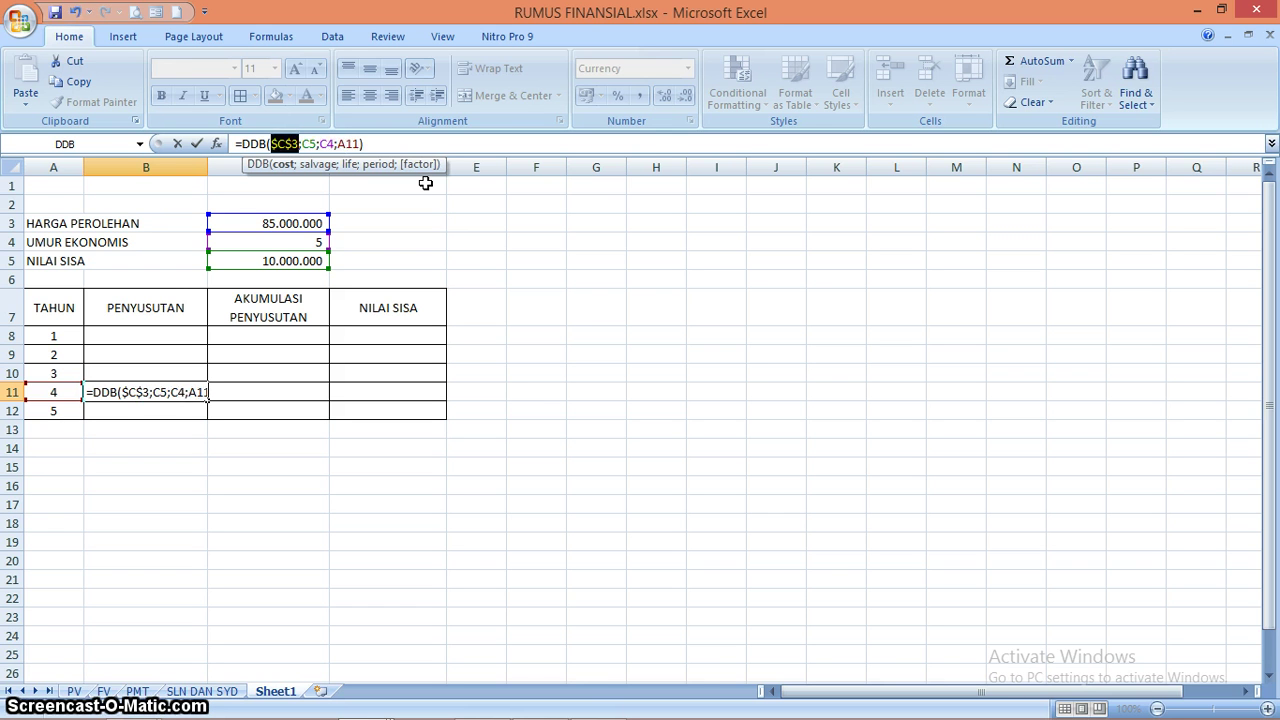
key("Right")
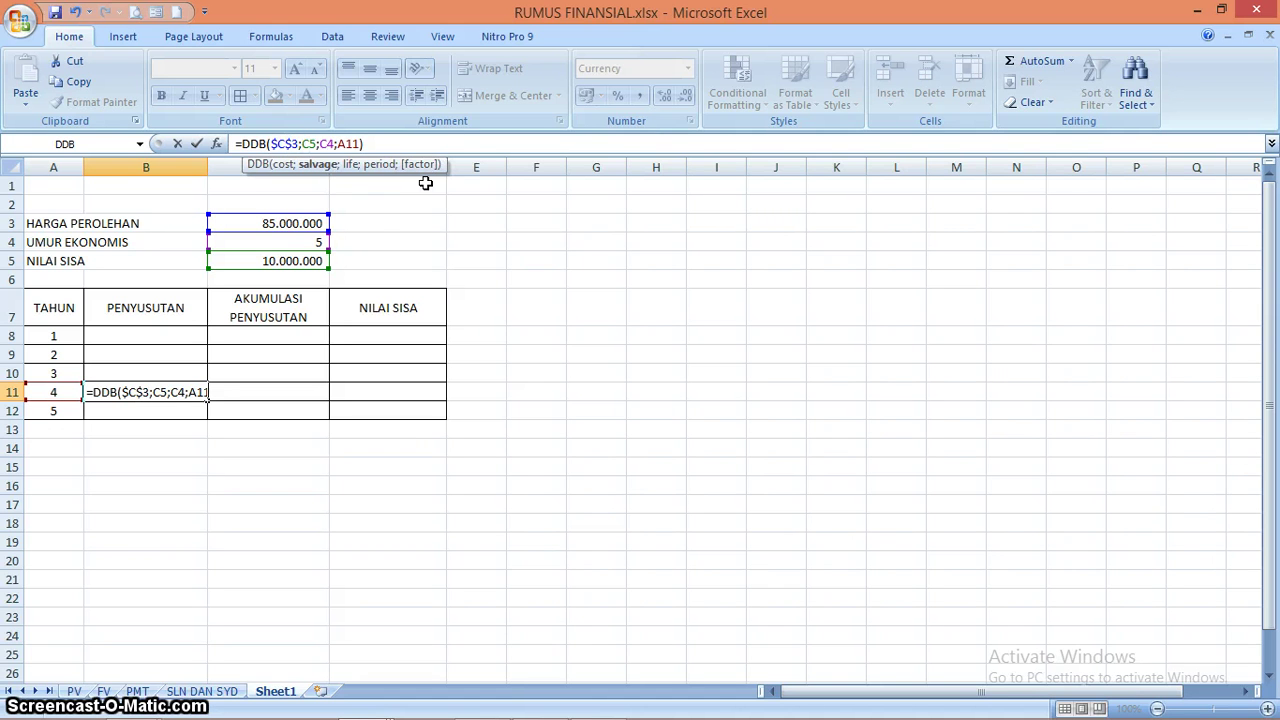
key("F4")
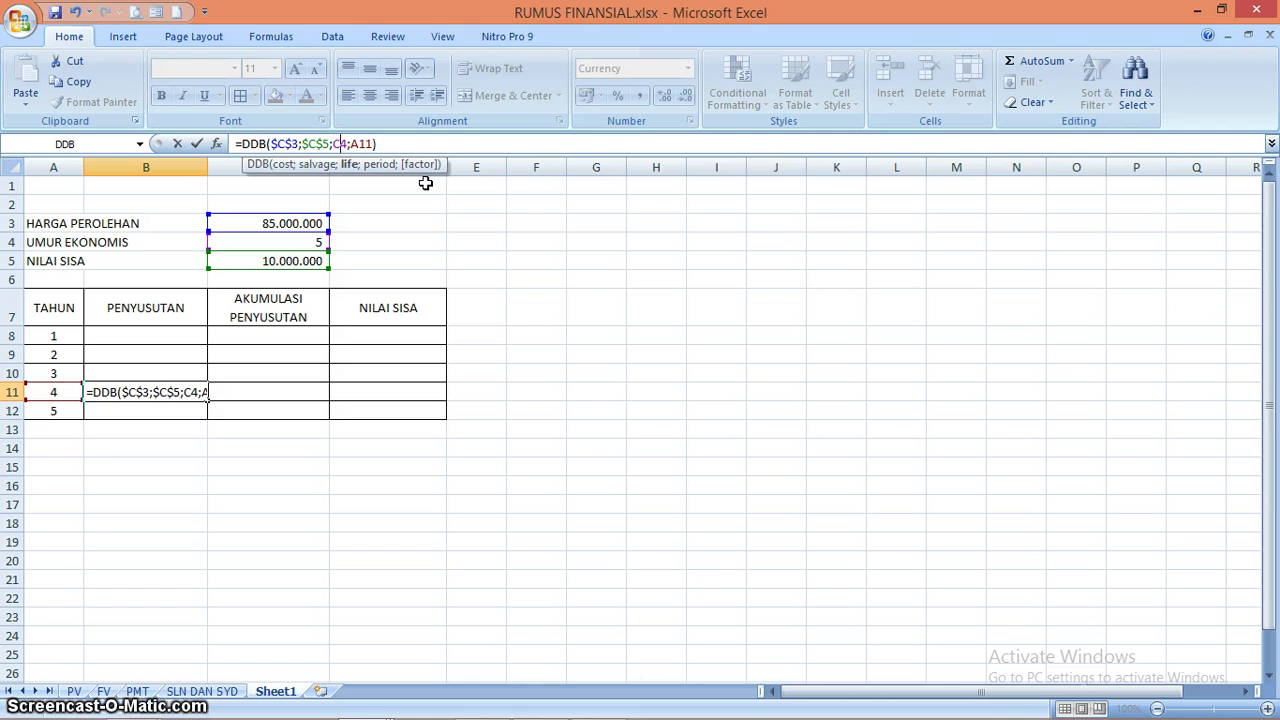
key("F4")
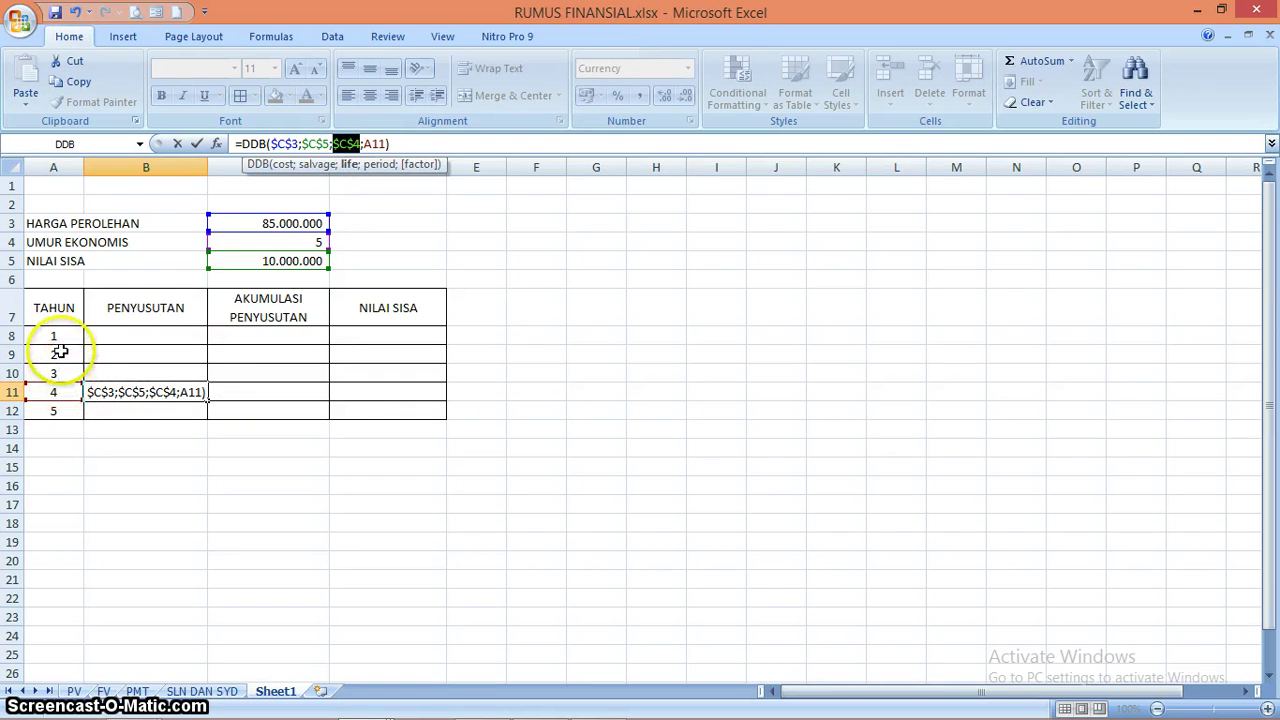
key("Return")
Fill the DDB formula from B11 up to B8 and down to B12 to cover all five years.
left_click(173, 391)
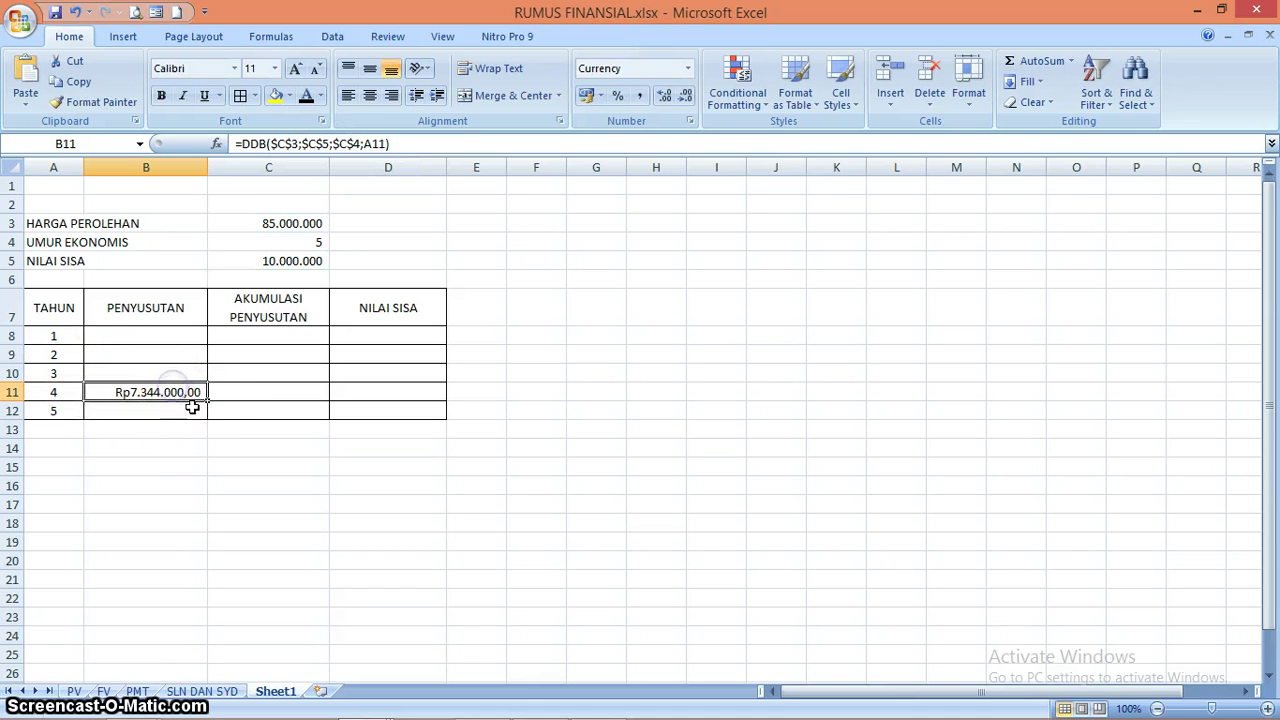
left_click_drag(208, 400, 206, 365)
left_click(148, 373)
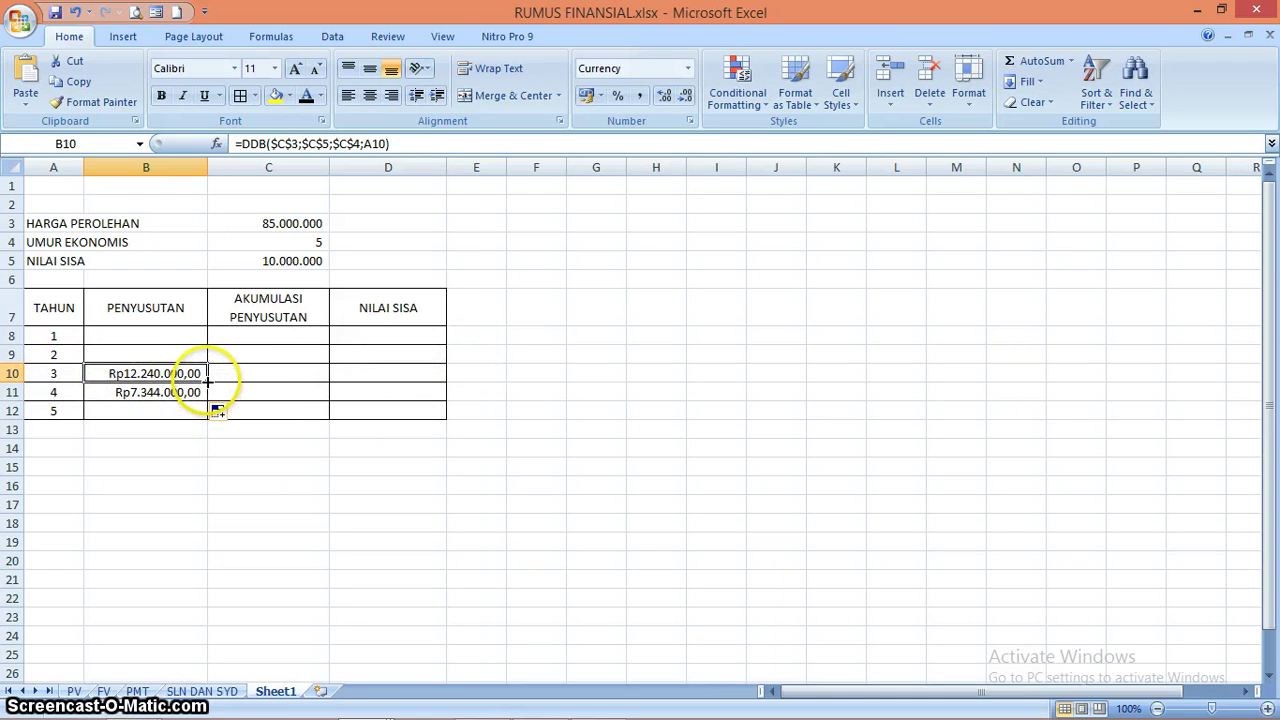
left_click_drag(207, 382, 206, 336)
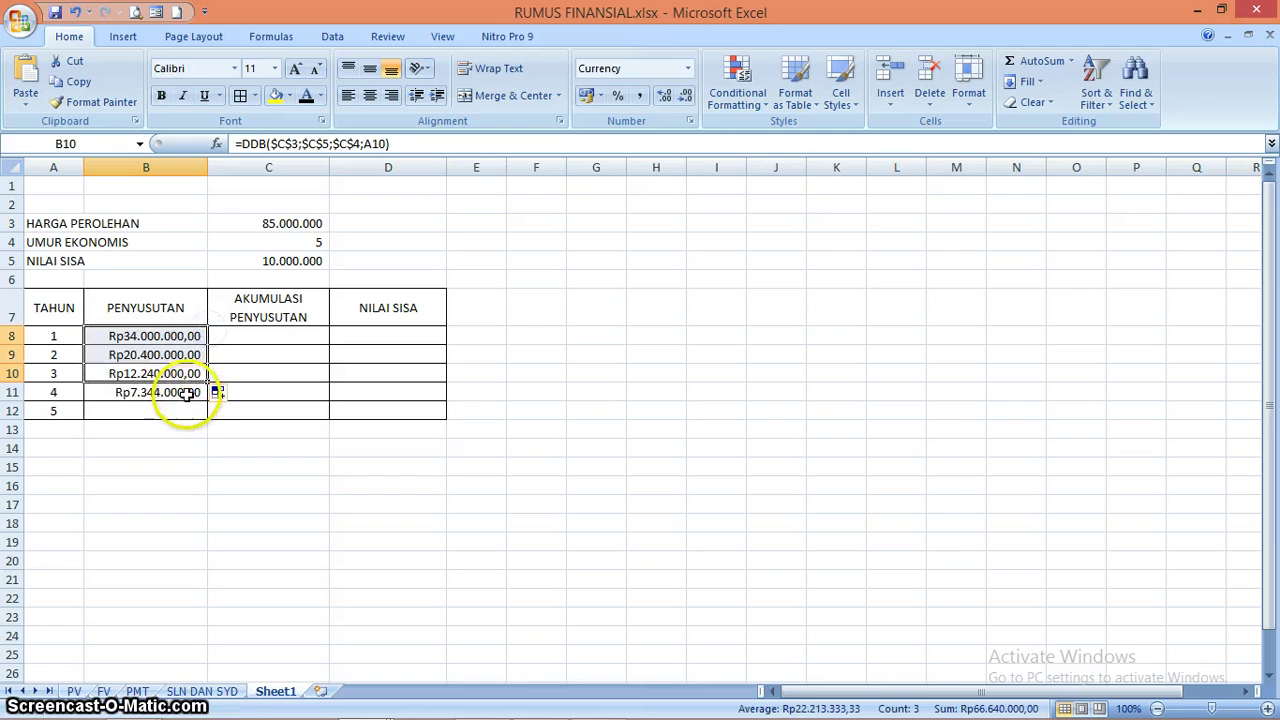
left_click(187, 393)
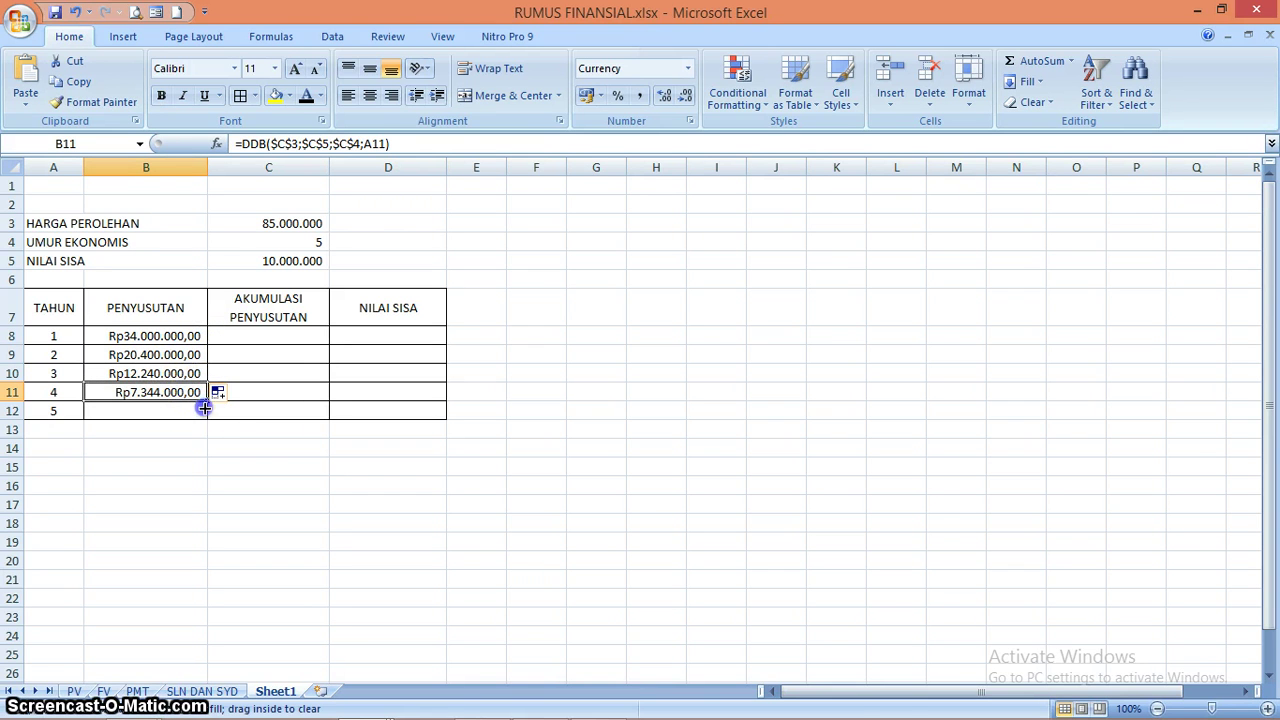
left_click_drag(205, 401, 204, 418)
Examine the PENYUSUTAN amounts for years 1 and 2 alongside the empty AKUMULASI PENYUSUTAN cells they feed.
left_click(274, 368)
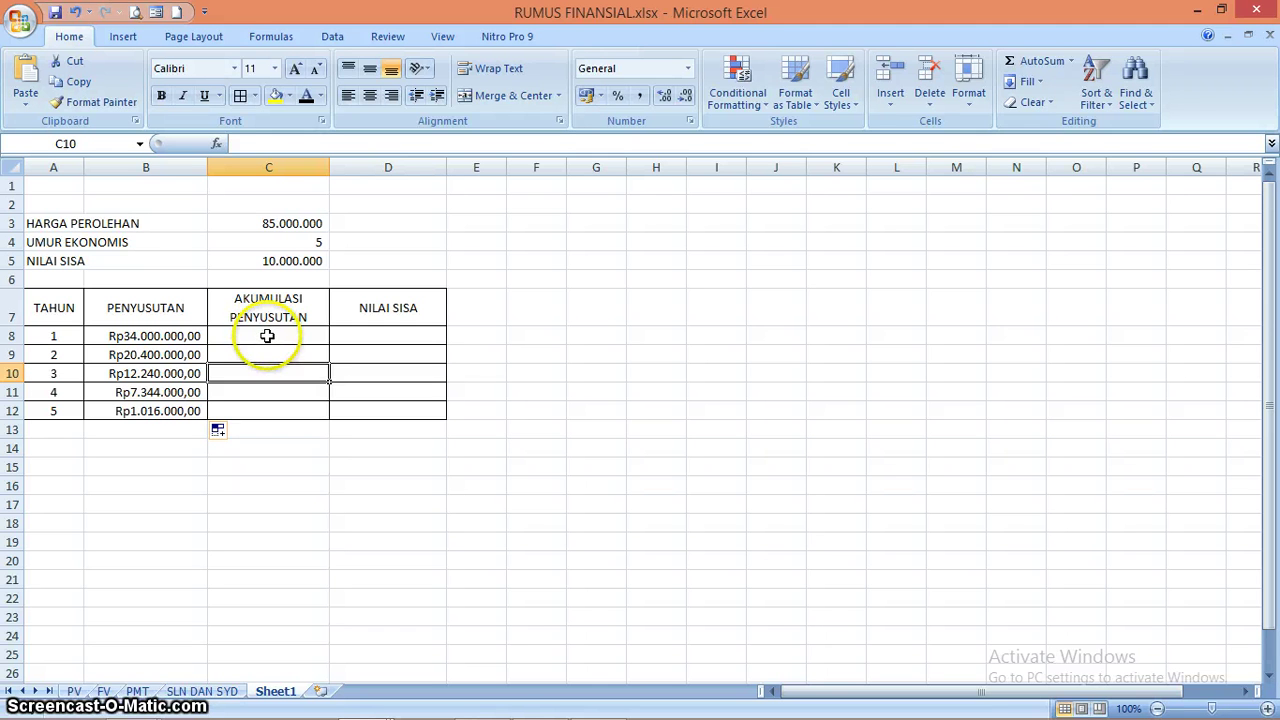
left_click(267, 336)
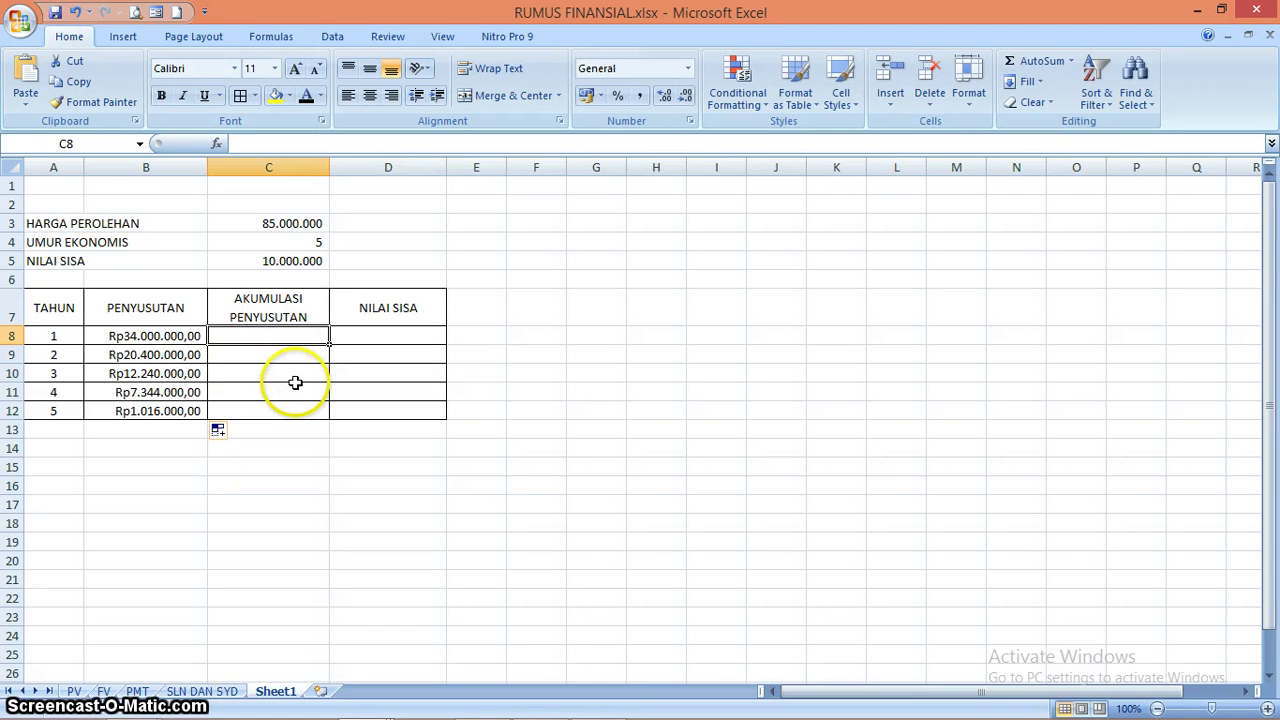
left_click(185, 337)
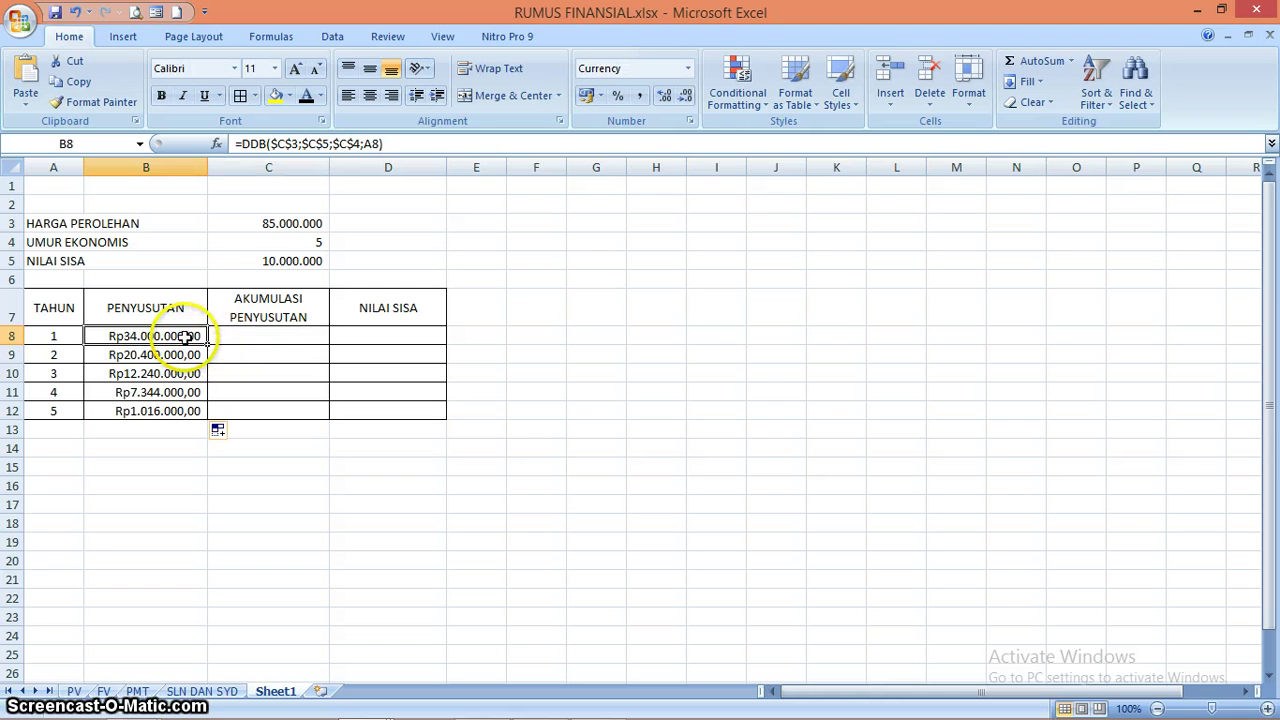
left_click(276, 335)
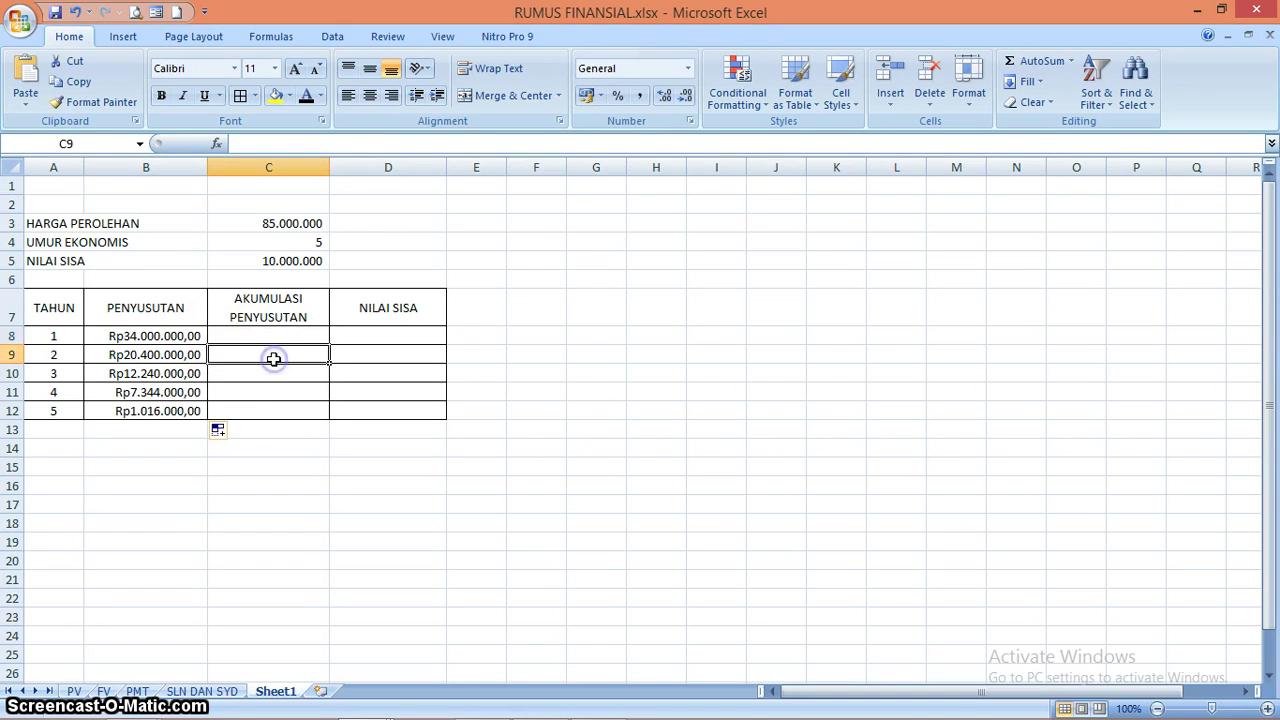
left_click(166, 336)
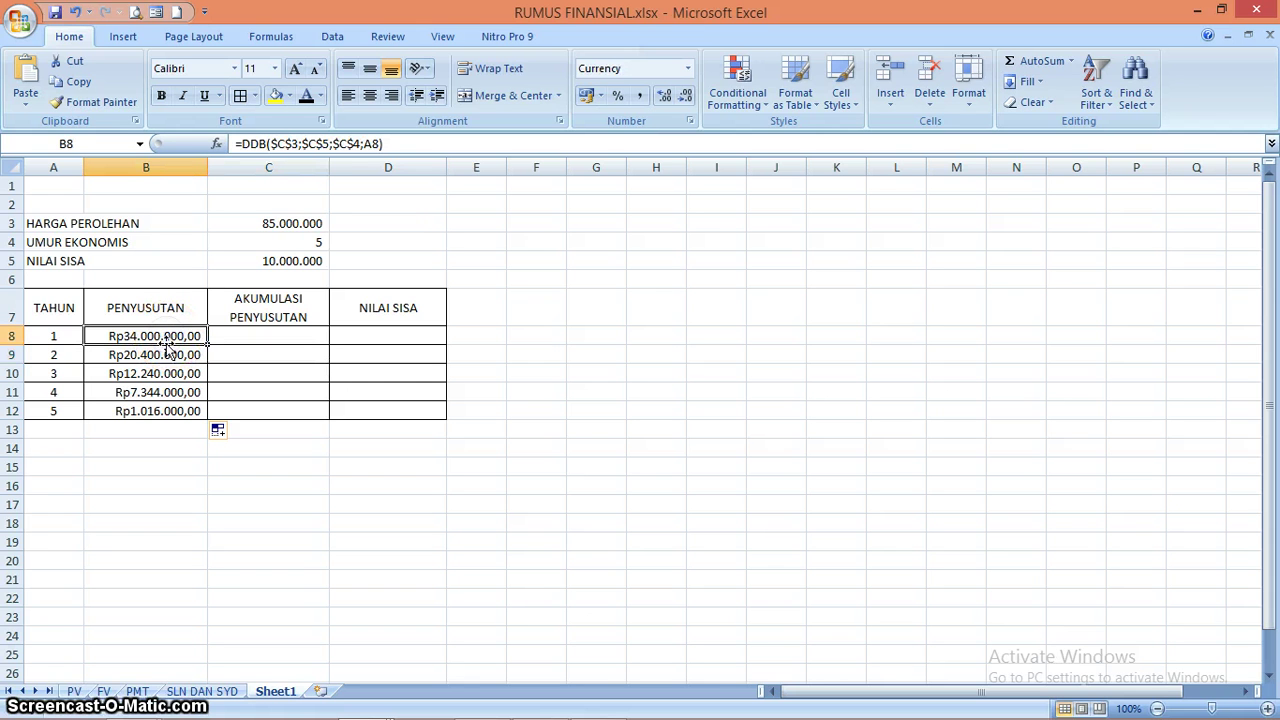
left_click(160, 355)
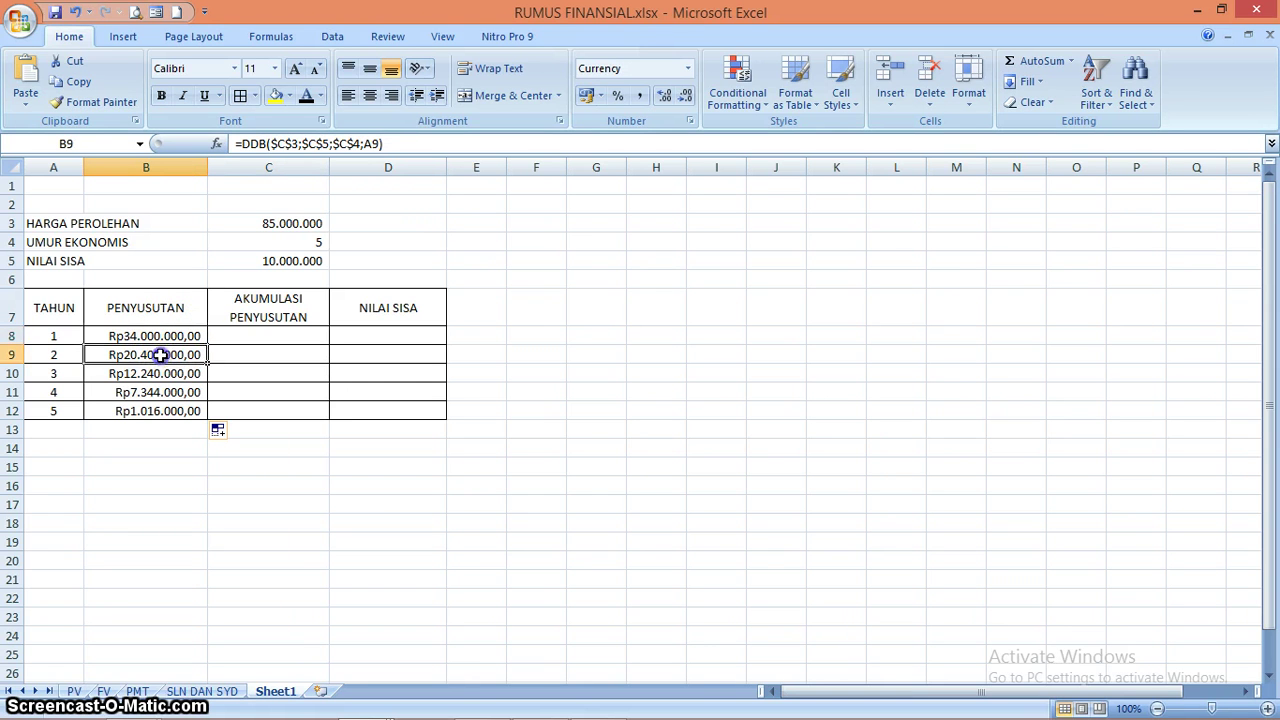
left_click(271, 375)
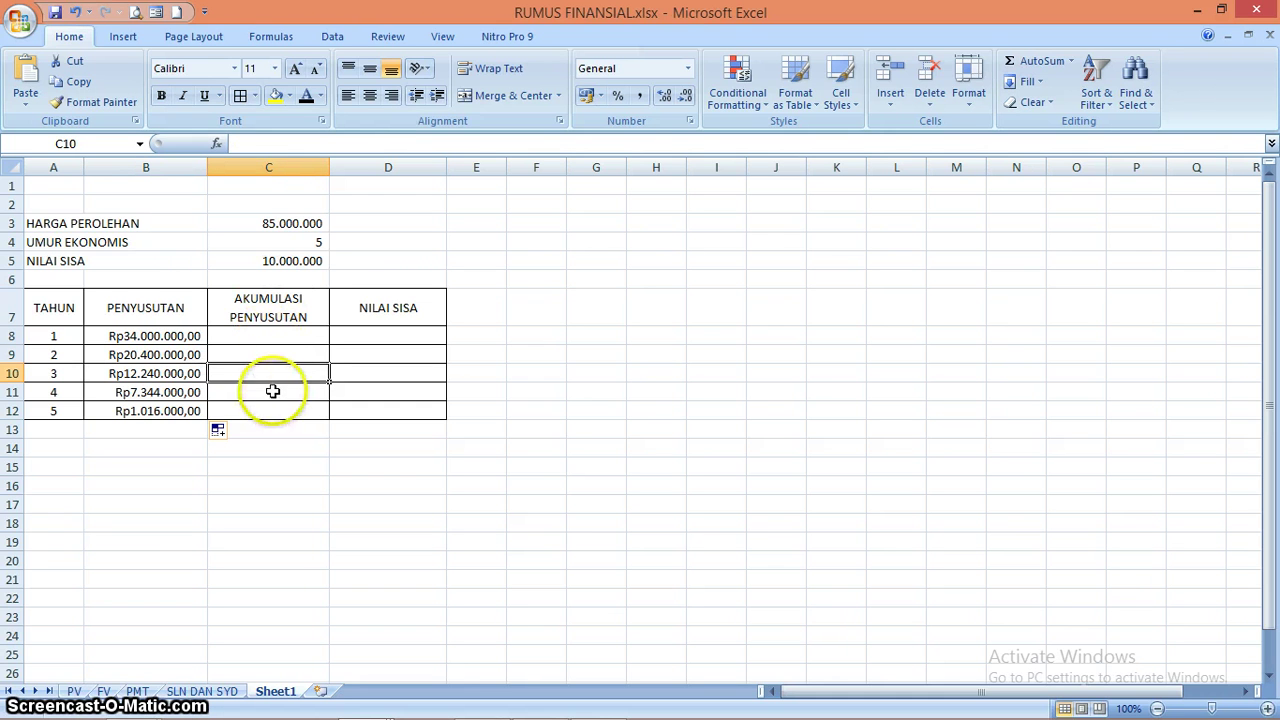
left_click(184, 337)
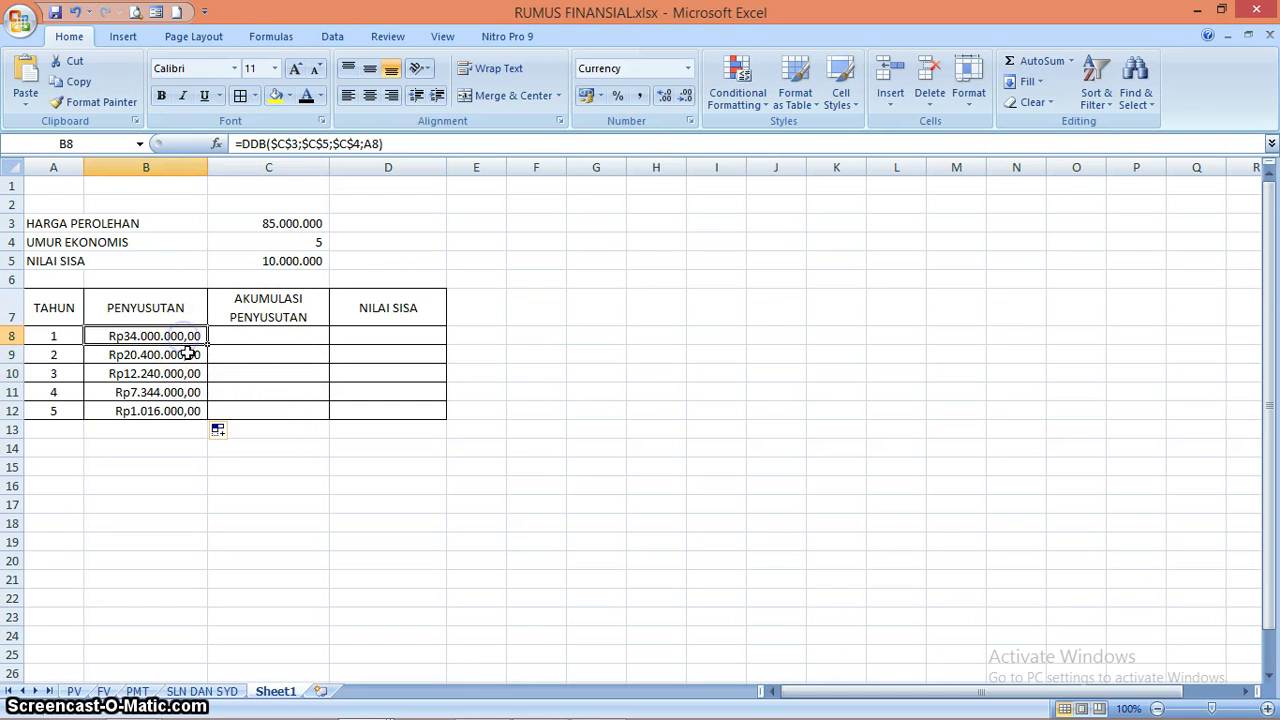
left_click(179, 355)
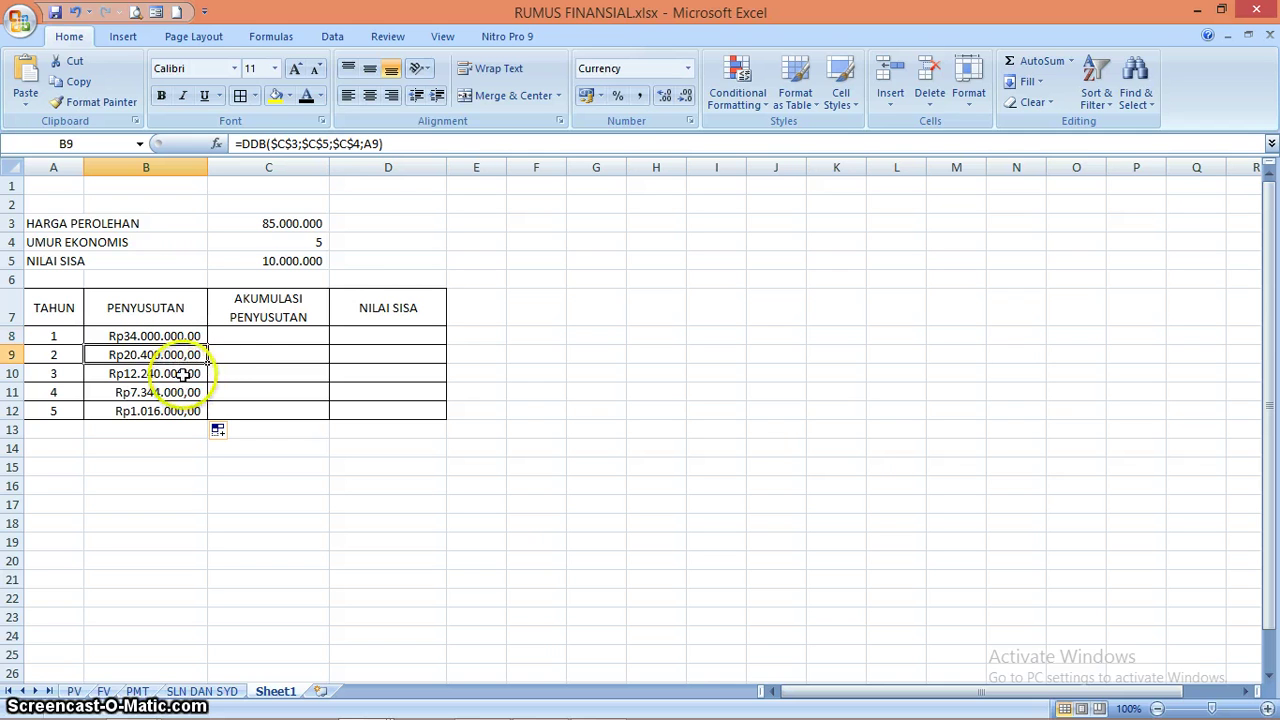
Enter the formula =B8 in the AKUMULASI PENYUSUTAN cell for year 1, C8.
left_click(266, 337)
type("=")
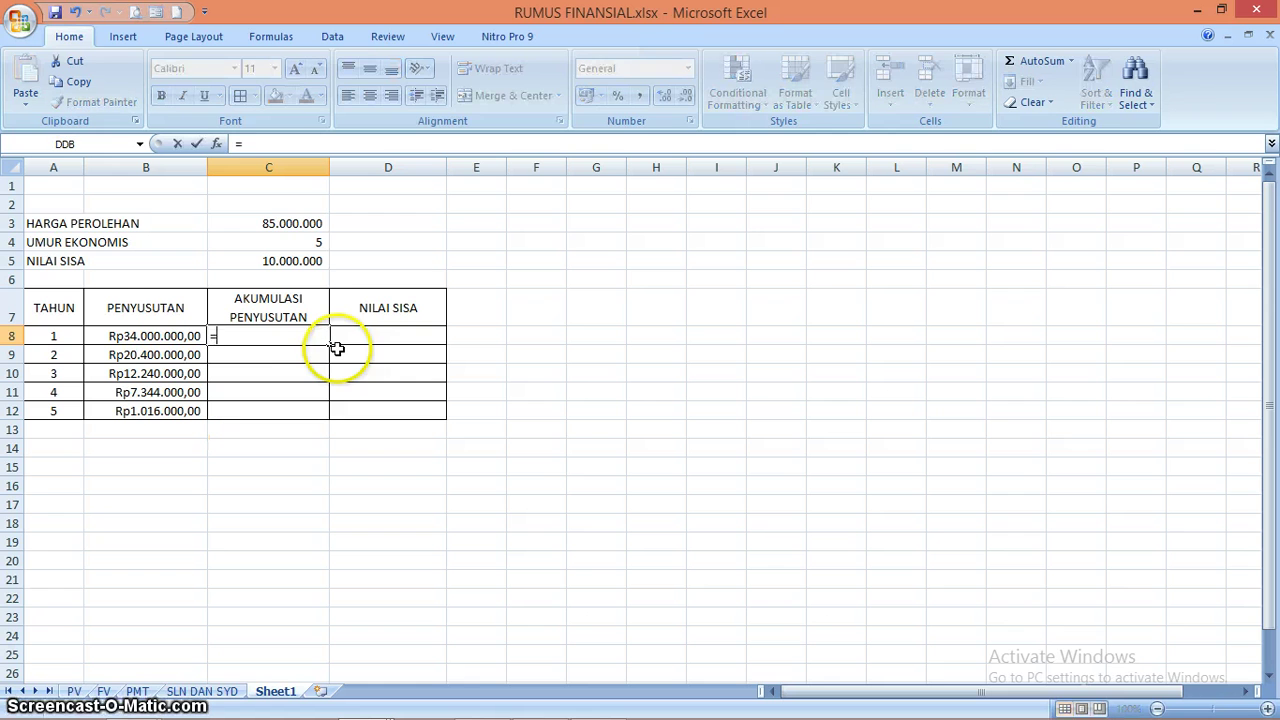
left_click(137, 339)
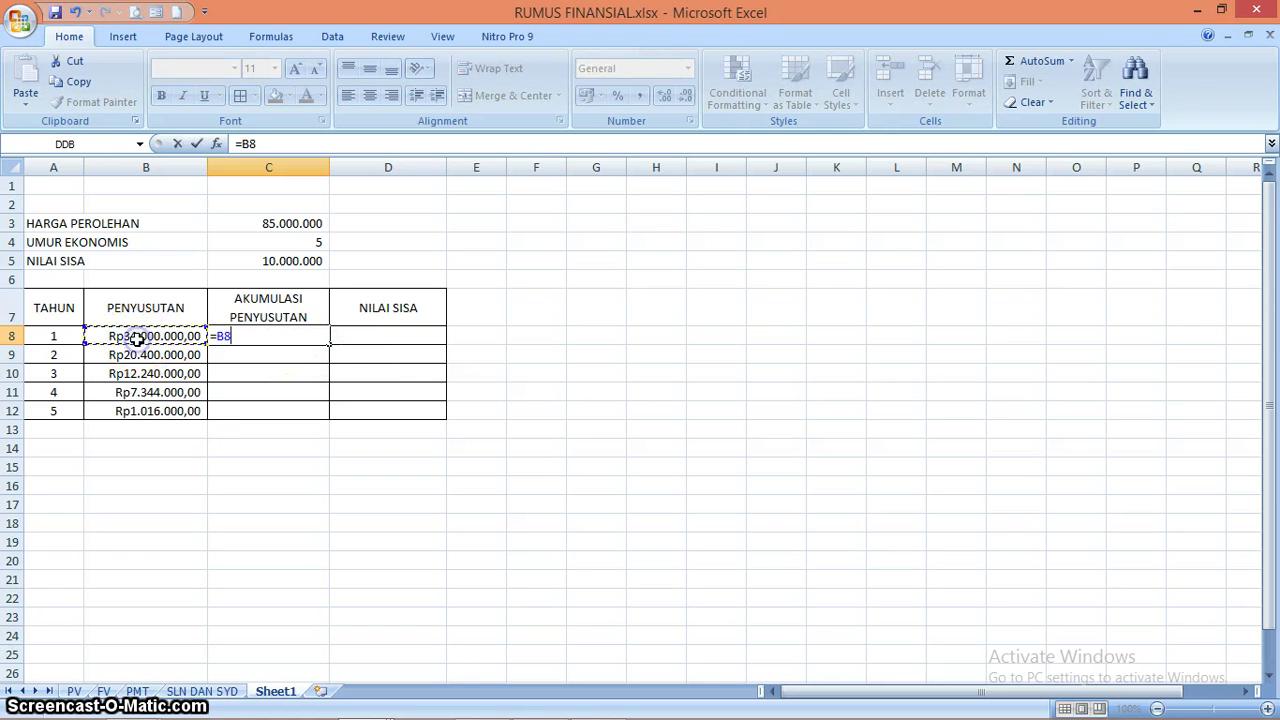
key("Return")
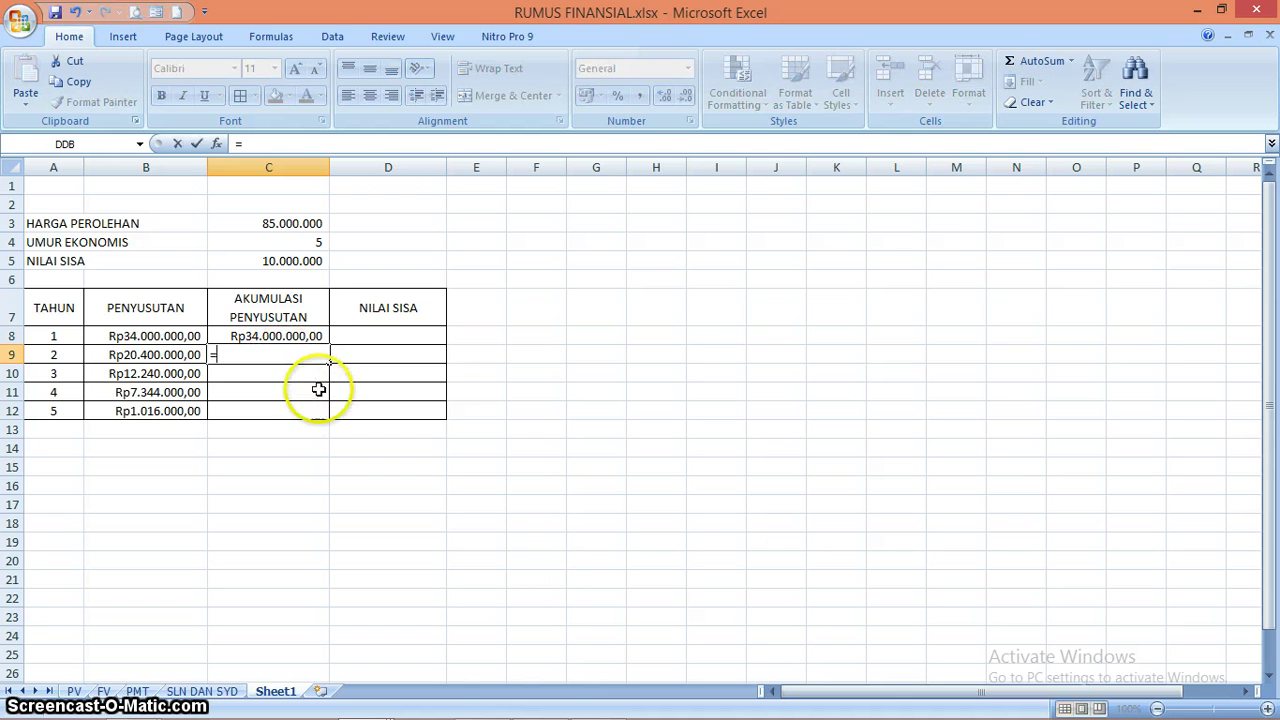
Enter the formula =C8+B9 in the AKUMULASI PENYUSUTAN cell for year 2, C9.
left_click(288, 337)
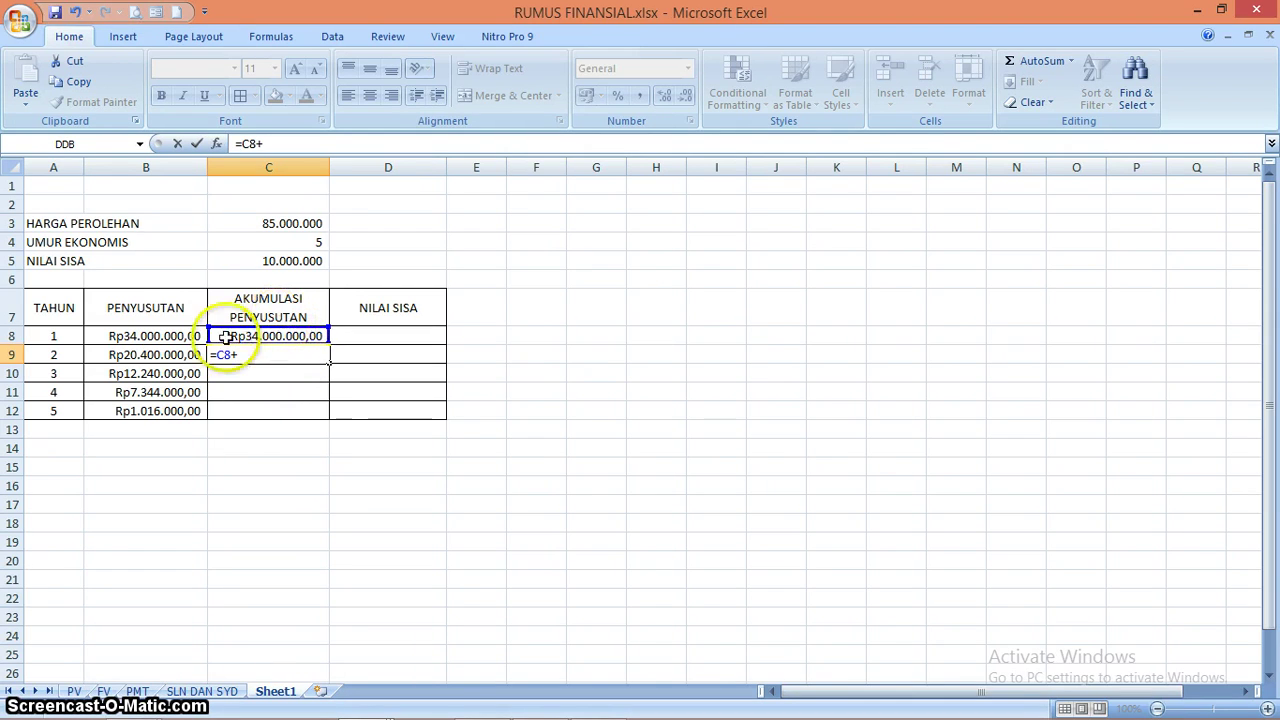
left_click(150, 356)
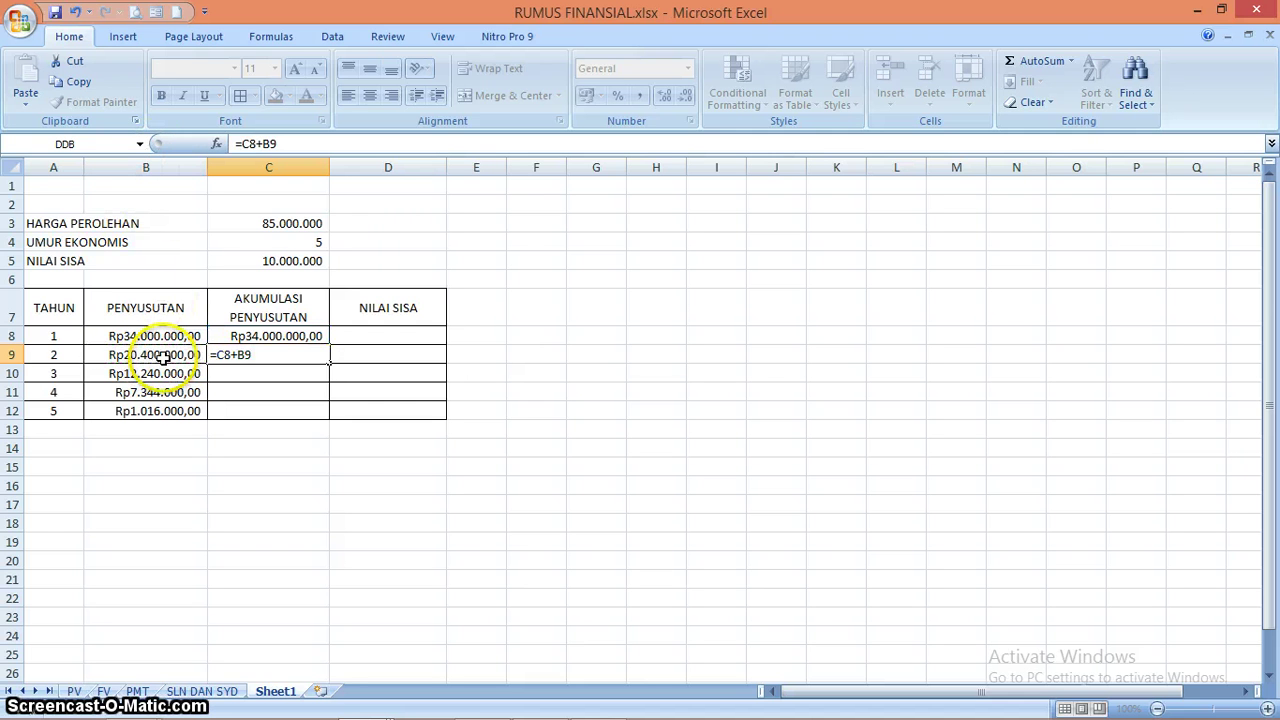
key("Return")
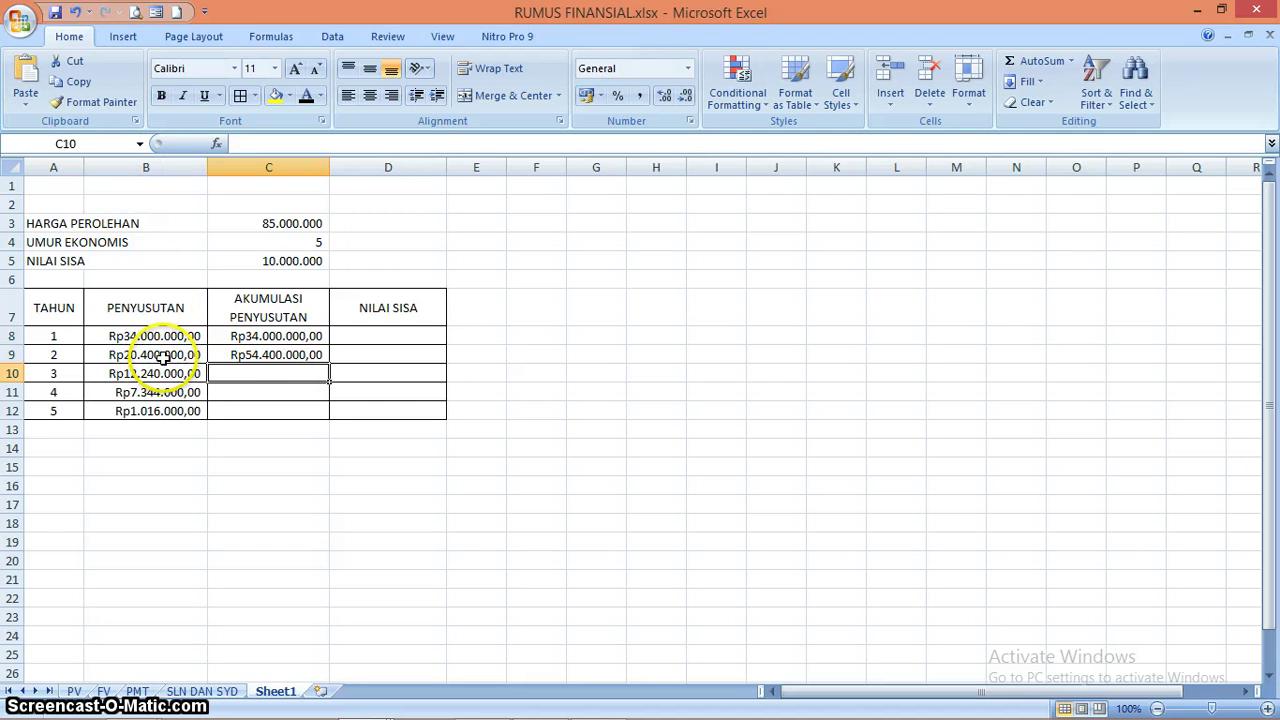
Fill the accumulated depreciation formula from C9 down to C12 to cover years 3 to 5.
left_click(272, 355)
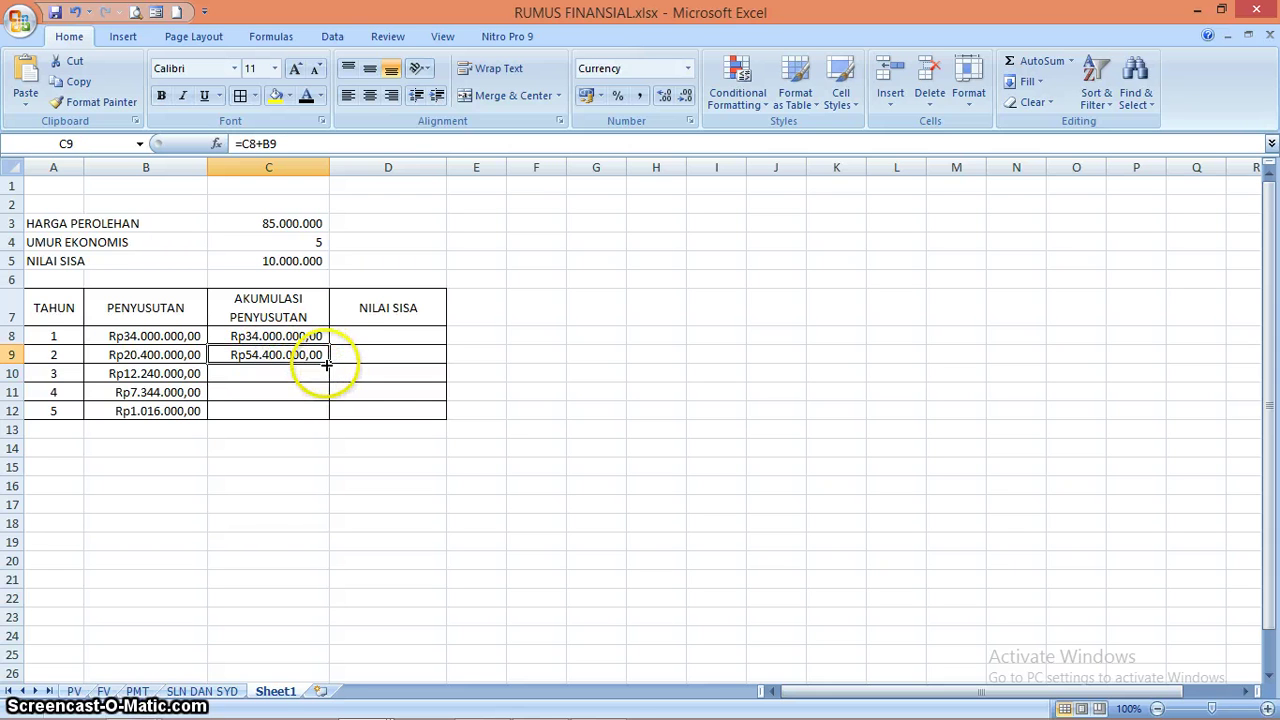
left_click_drag(331, 362, 330, 374)
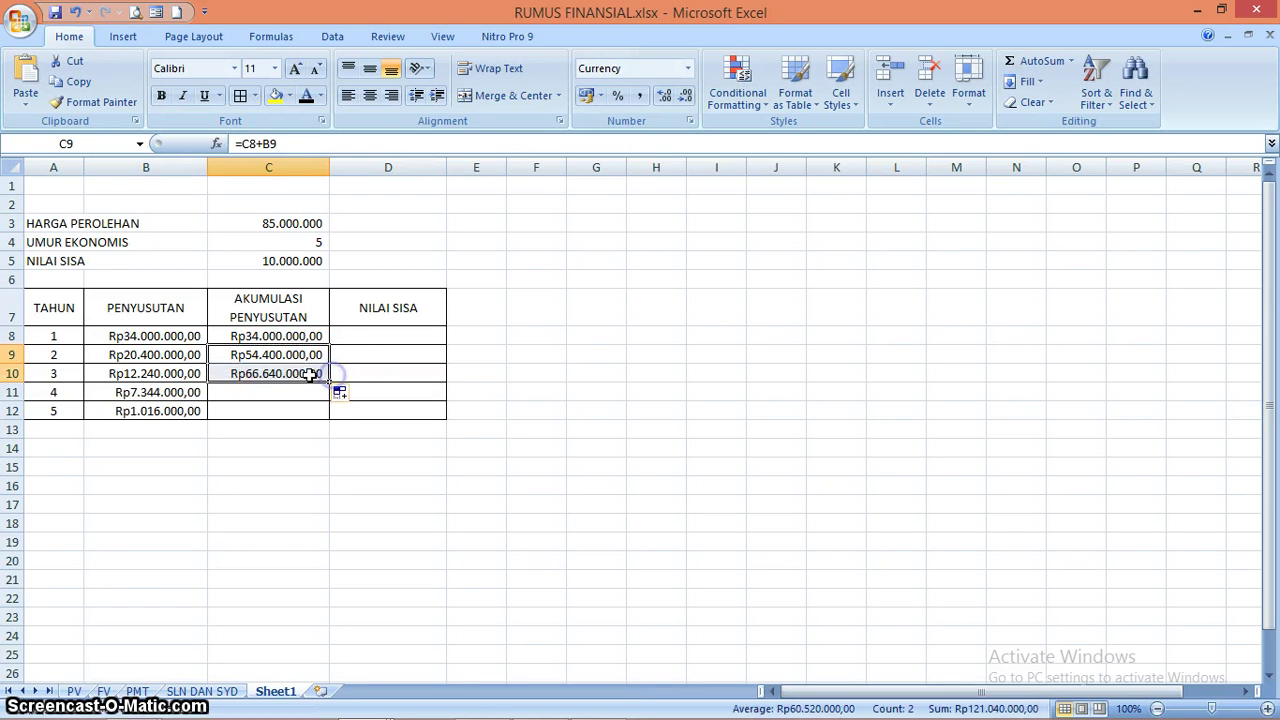
left_click(310, 373)
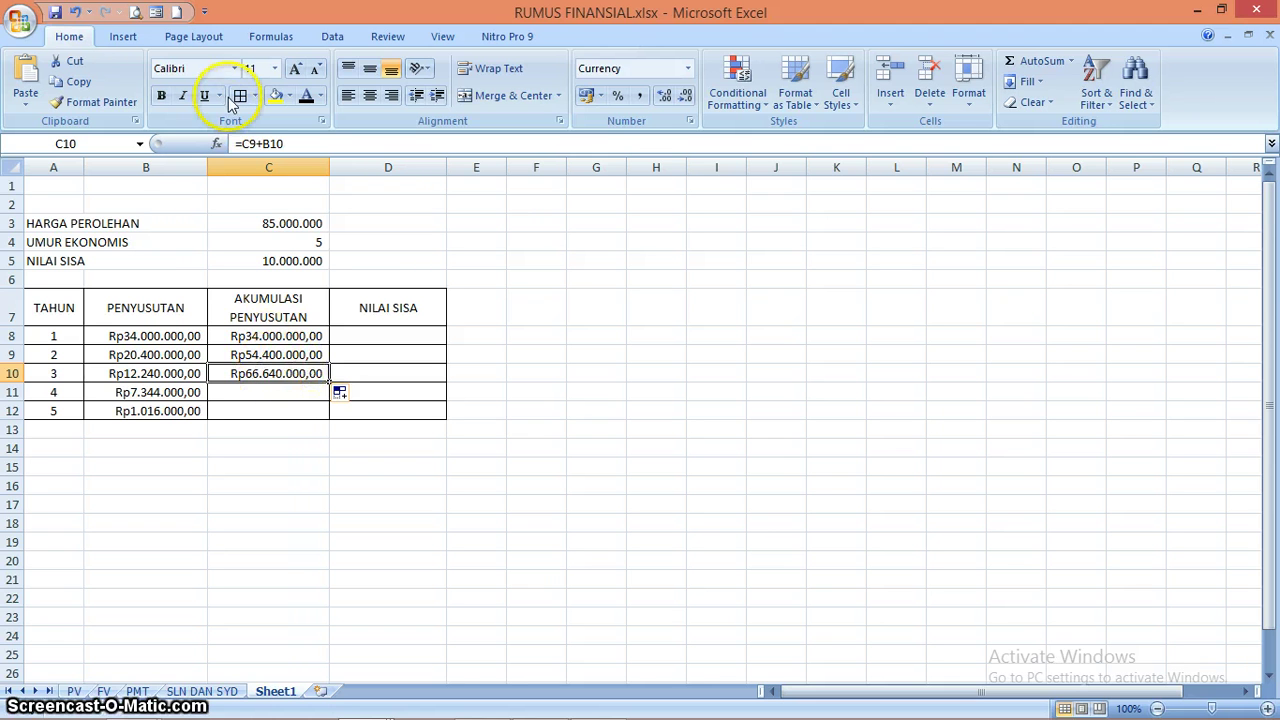
left_click(255, 354)
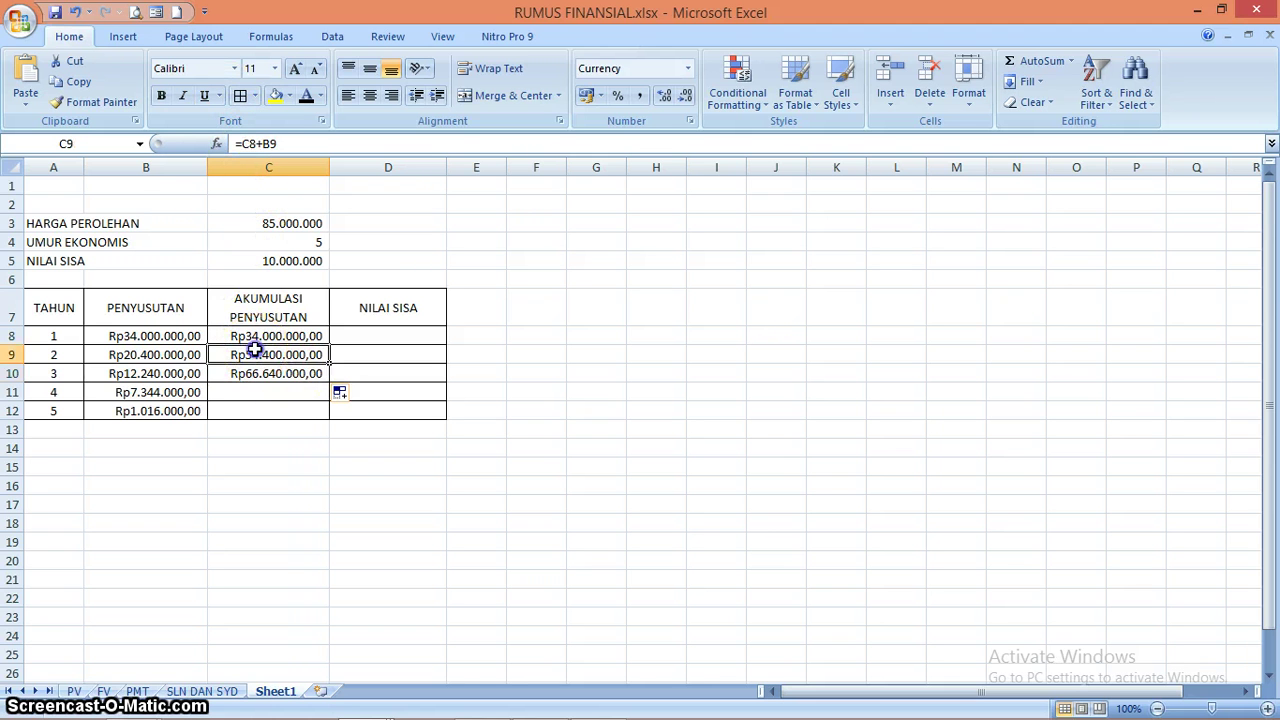
left_click(255, 373)
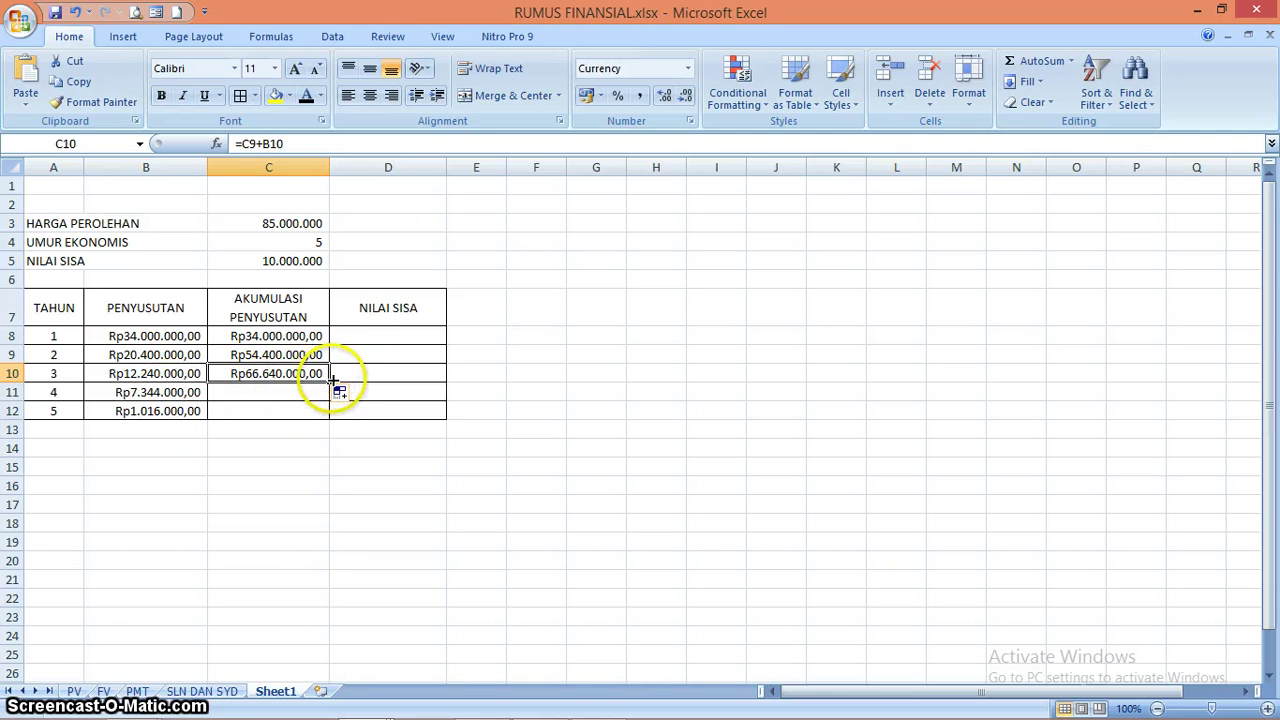
left_click_drag(327, 386, 318, 418)
Enter the formula =$C$3-C8 in the NILAI SISA cell for year 1, D8, with the cost reference absolute.
left_click(402, 372)
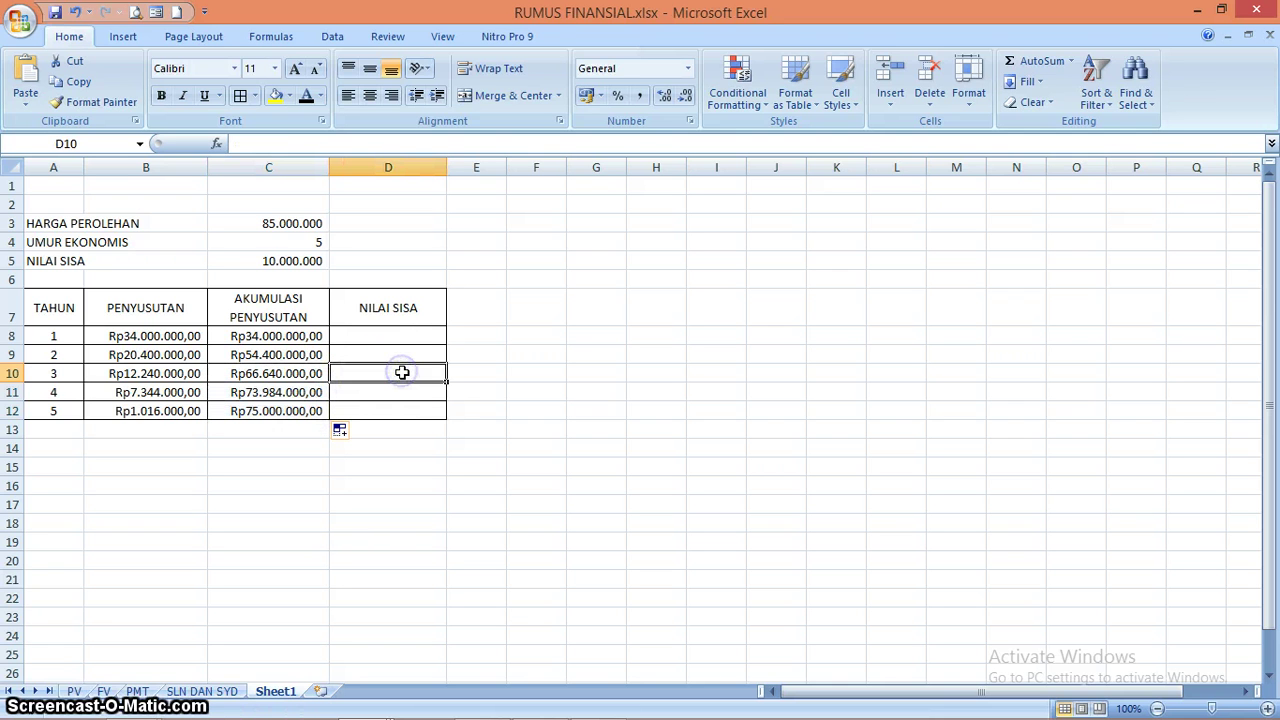
left_click(381, 372)
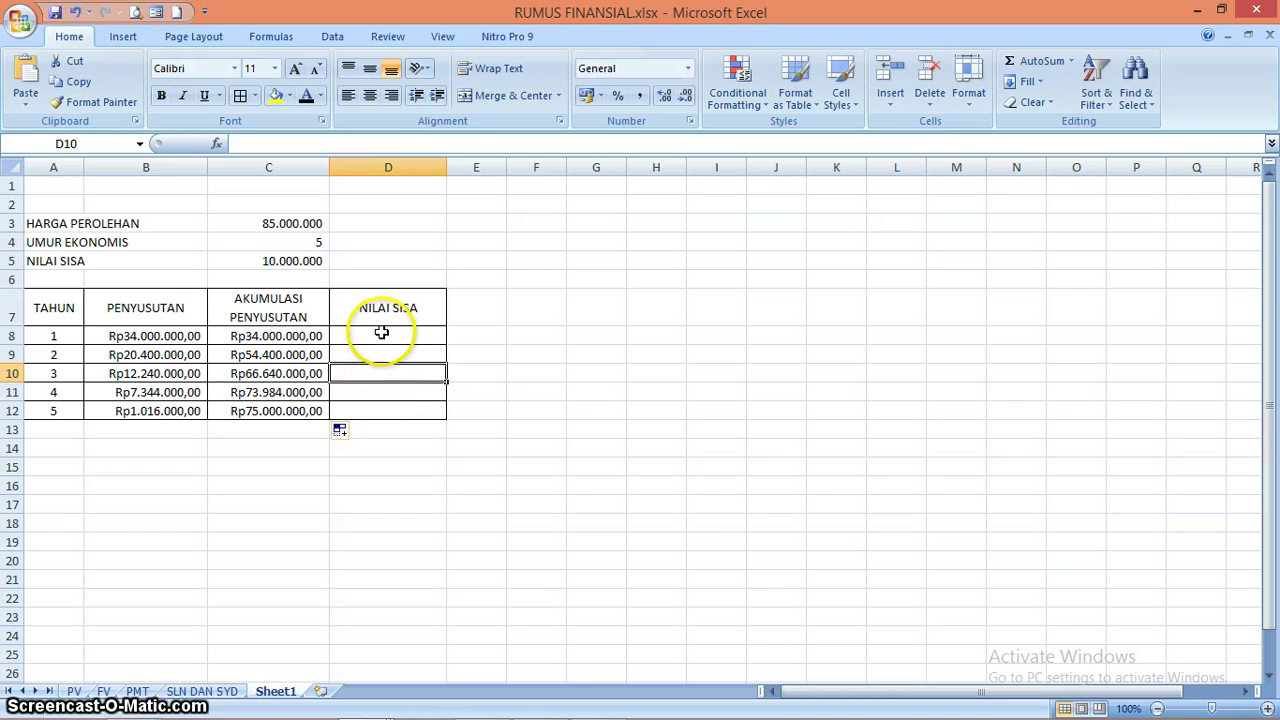
left_click(381, 335)
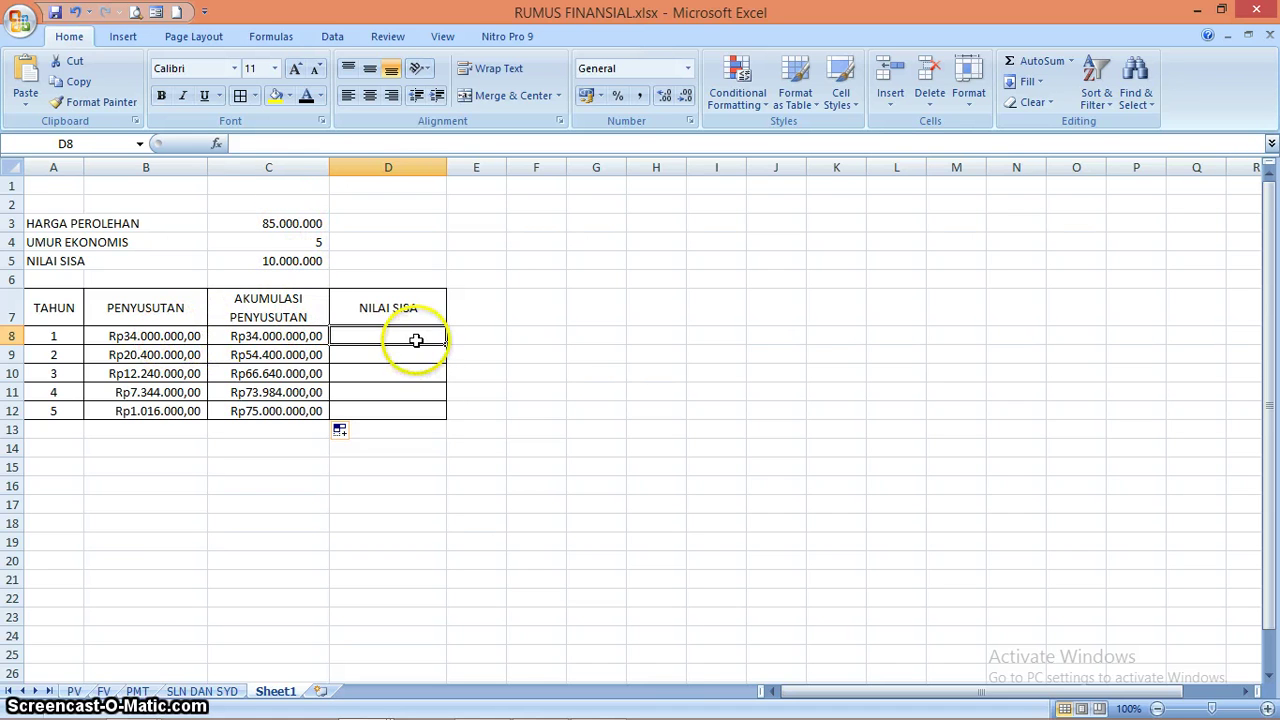
type("=")
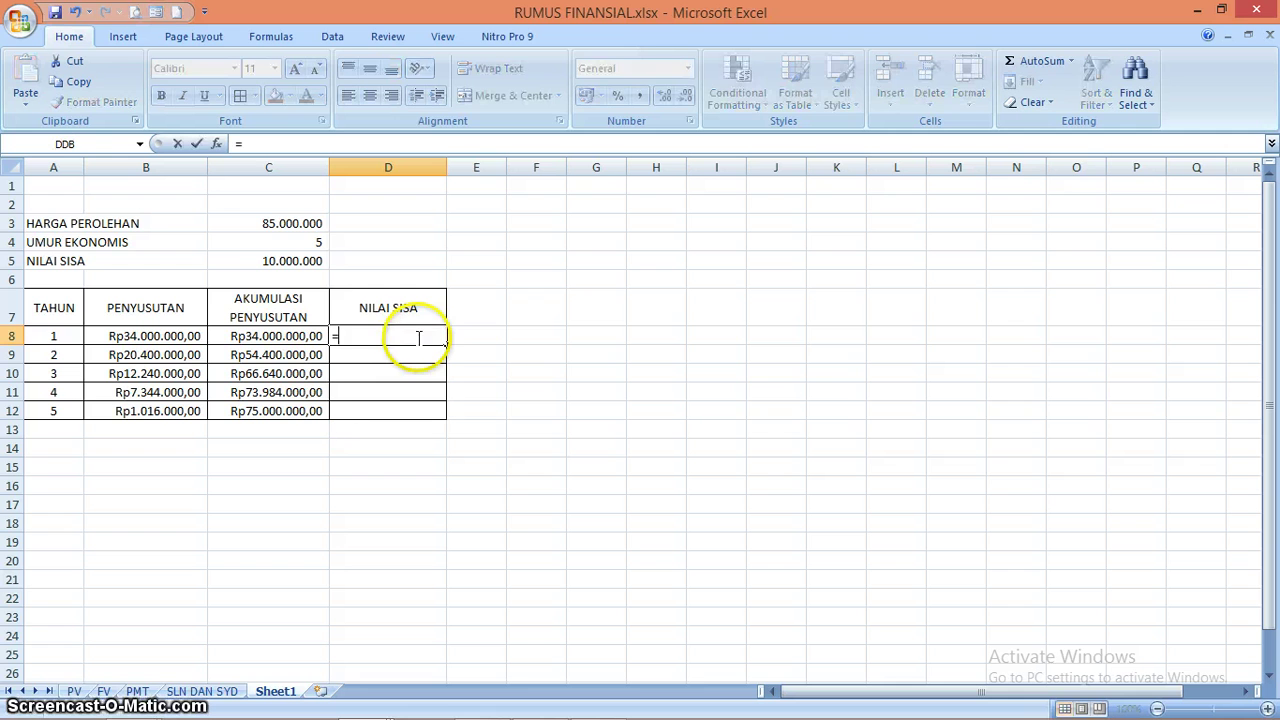
left_click(280, 224)
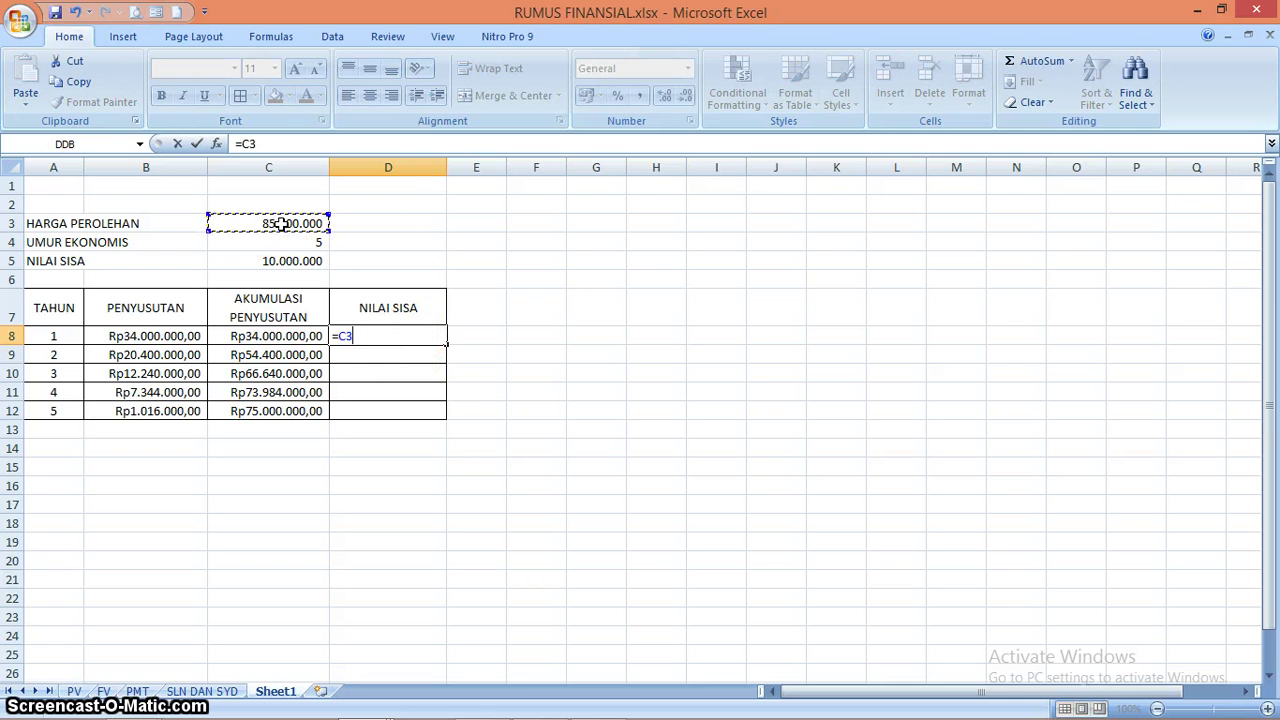
key("F4")
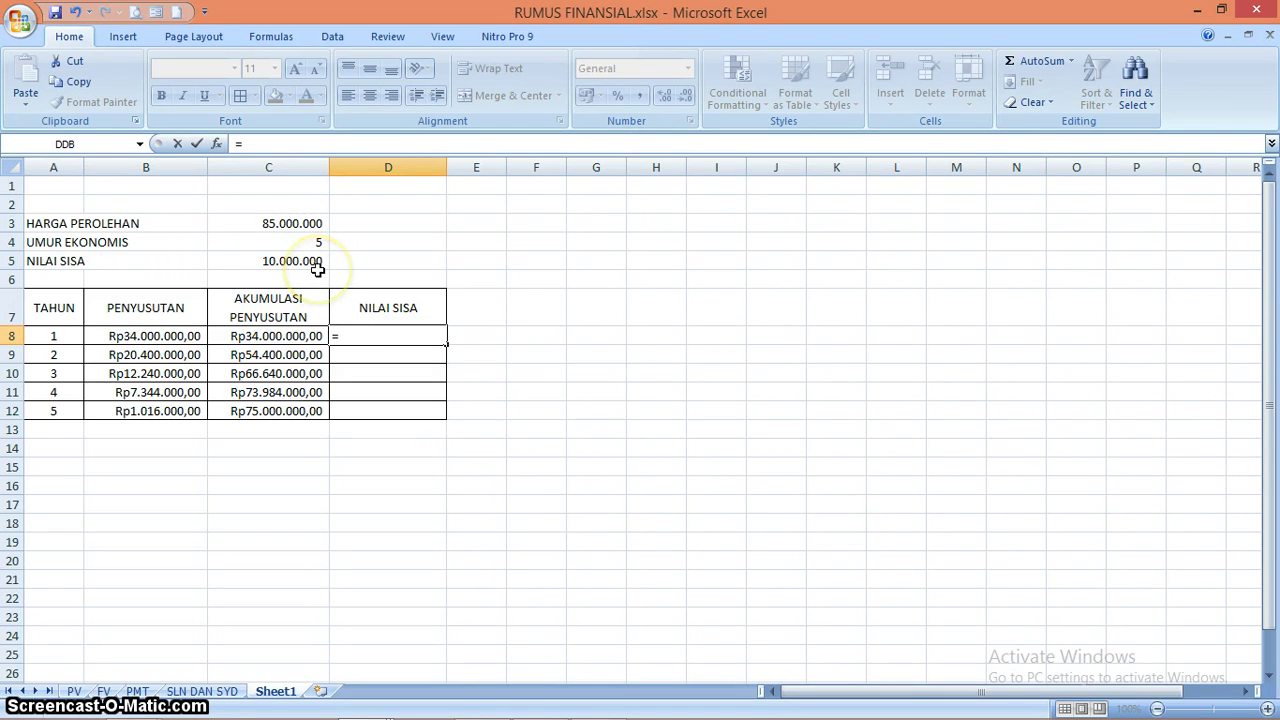
left_click(298, 222)
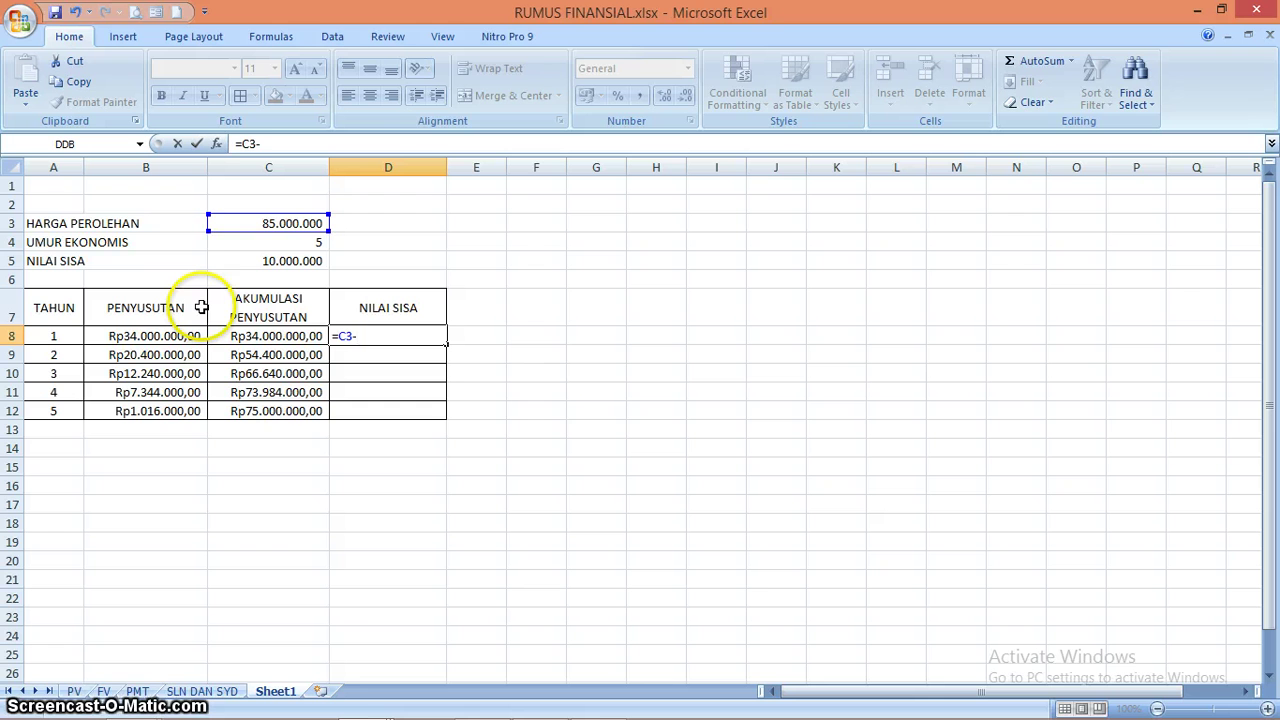
left_click(176, 336)
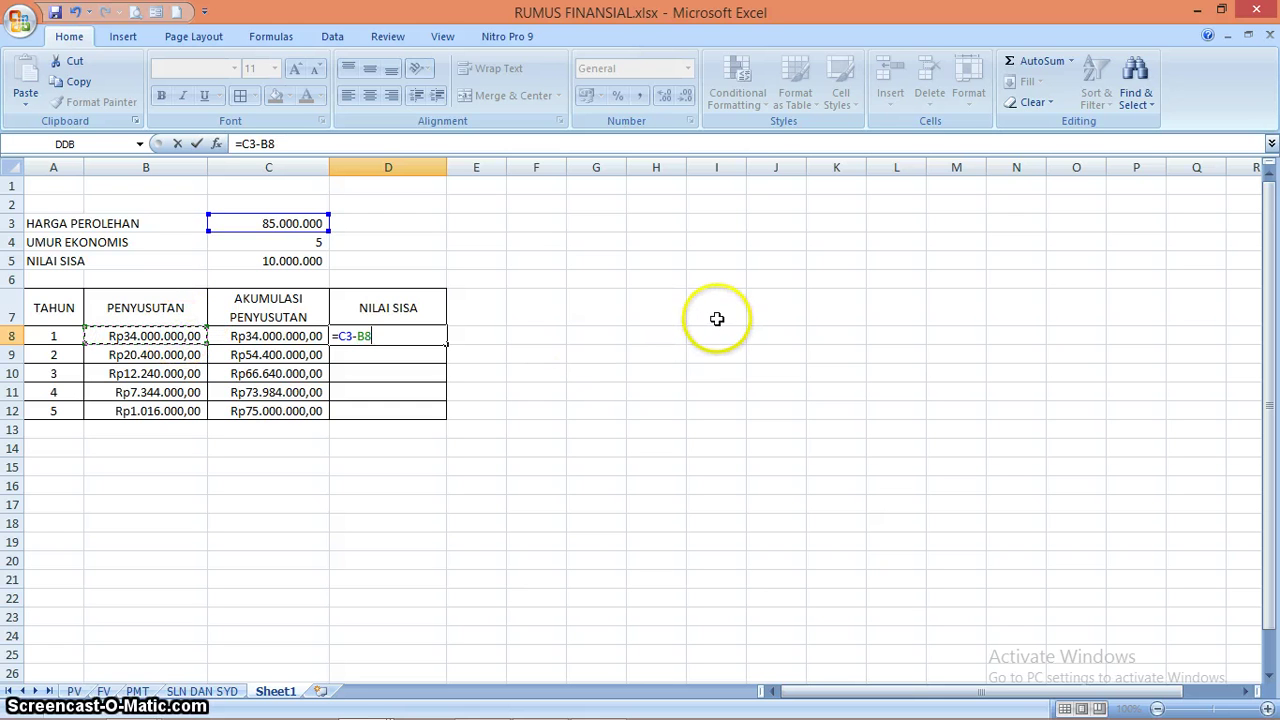
left_click(278, 336)
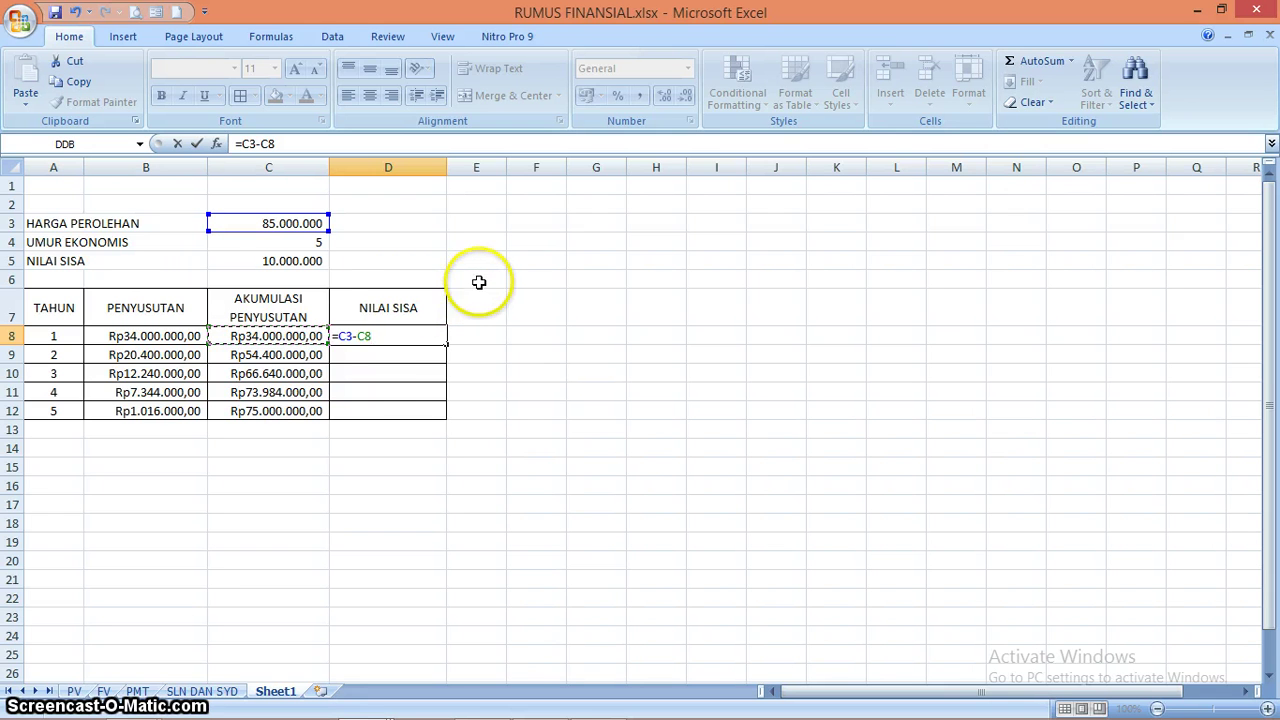
left_click(344, 336)
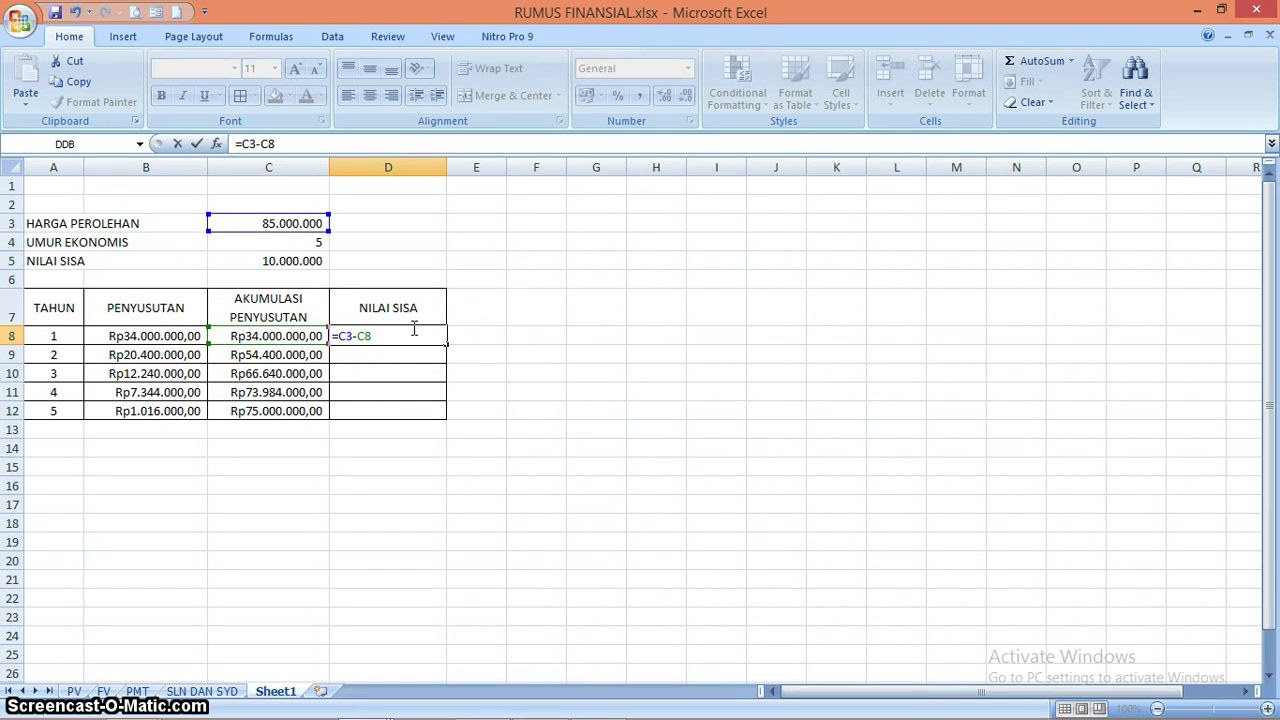
key("Return")
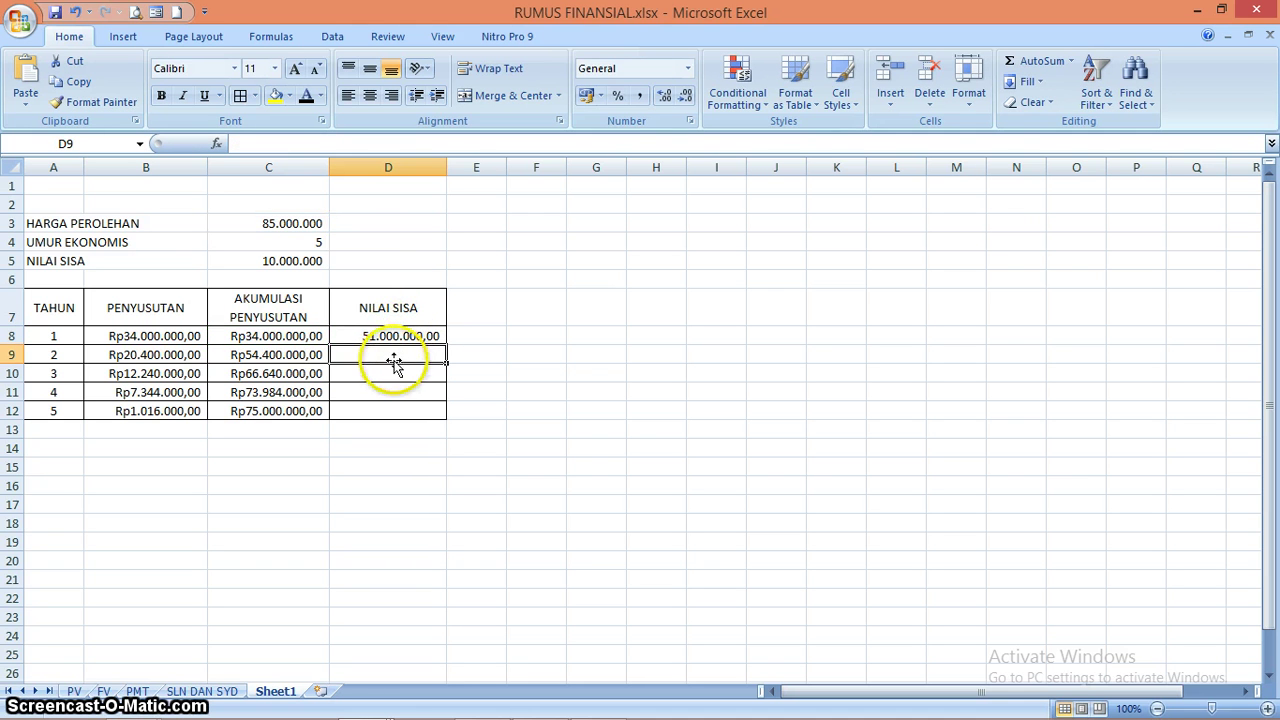
Enter the formula =$C$3+C9 in the NILAI SISA cell for year 2, D9.
type("=")
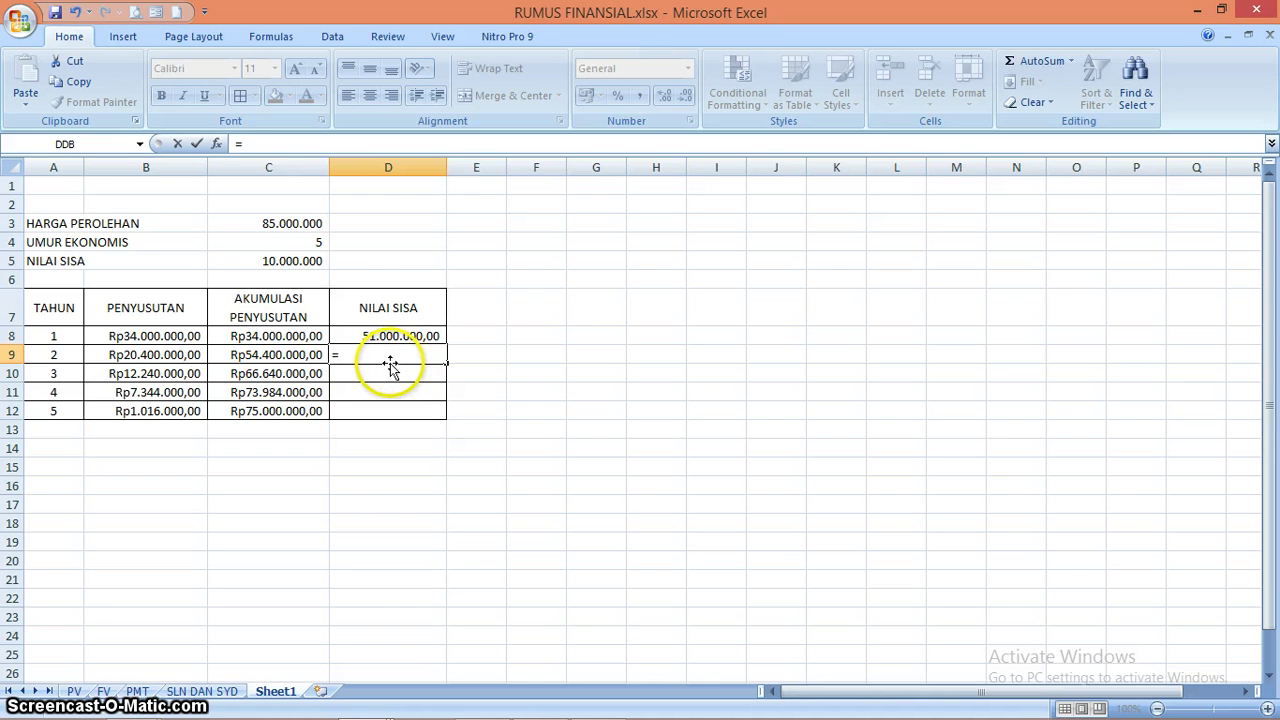
left_click(304, 221)
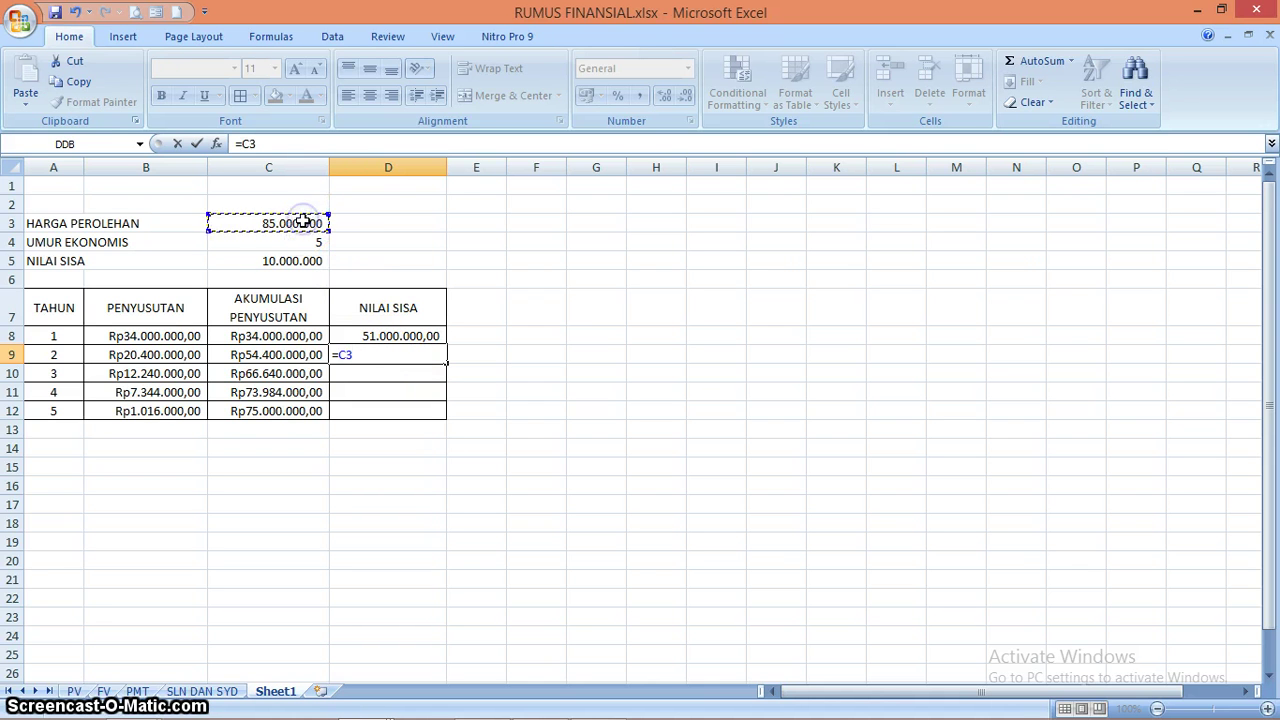
key("F4")
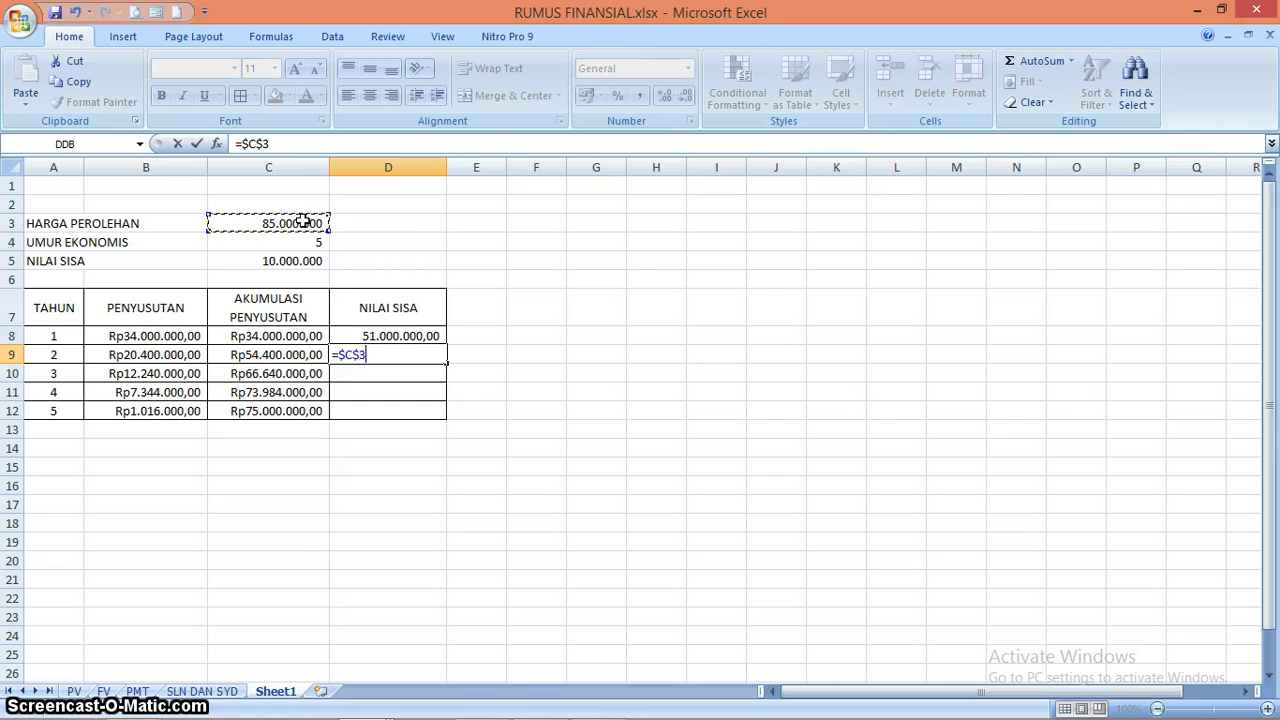
type("+")
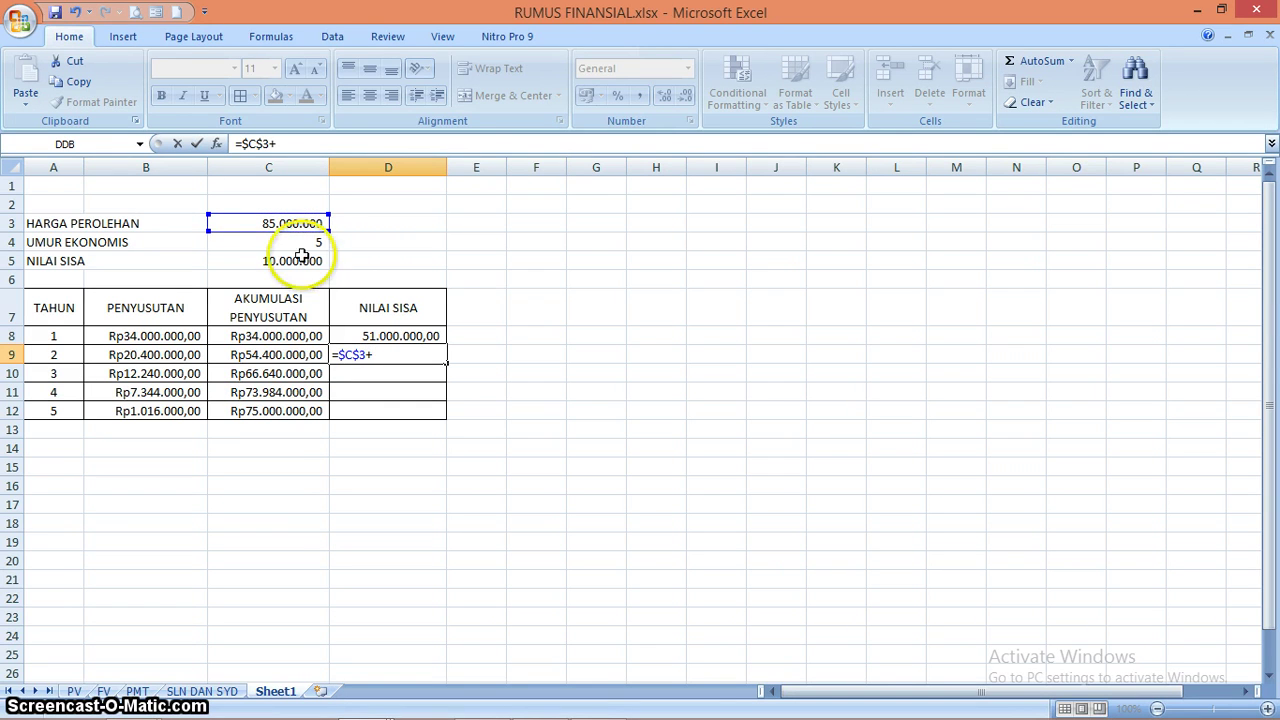
left_click(274, 354)
key("Return")
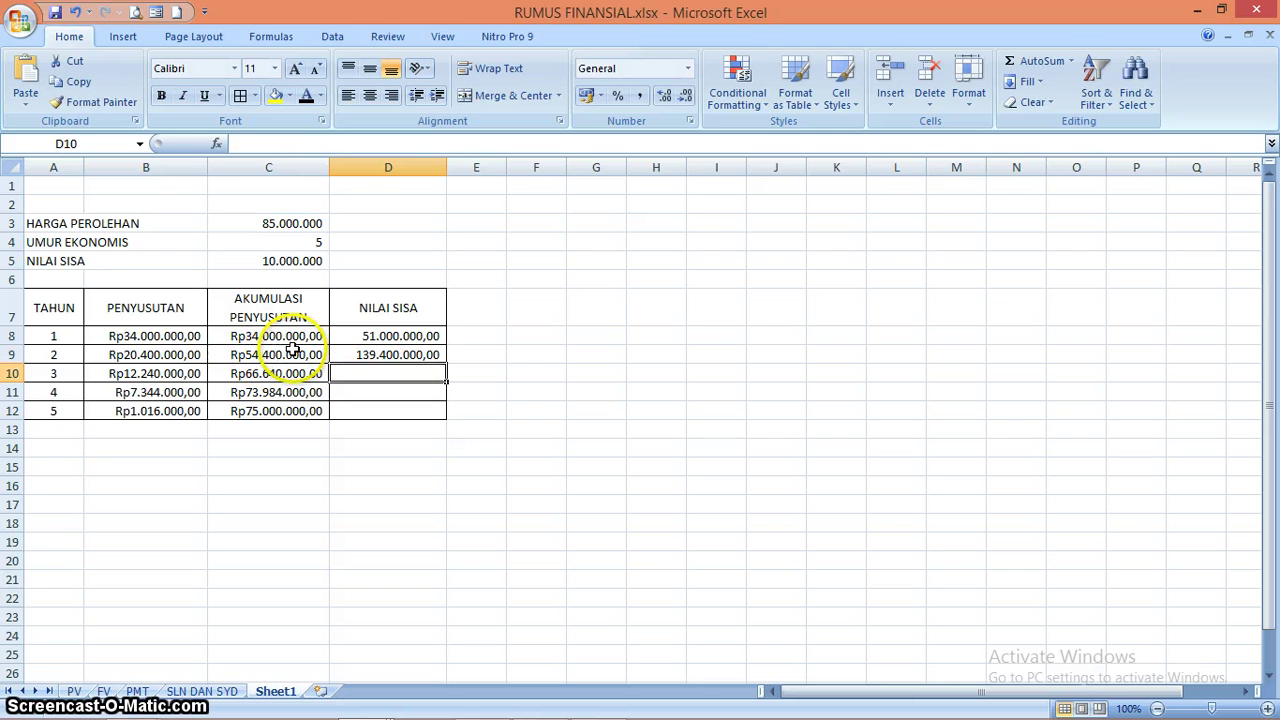
Correct the D9 formula to subtract the accumulated depreciation, giving =$C$3-C9.
left_click(382, 353)
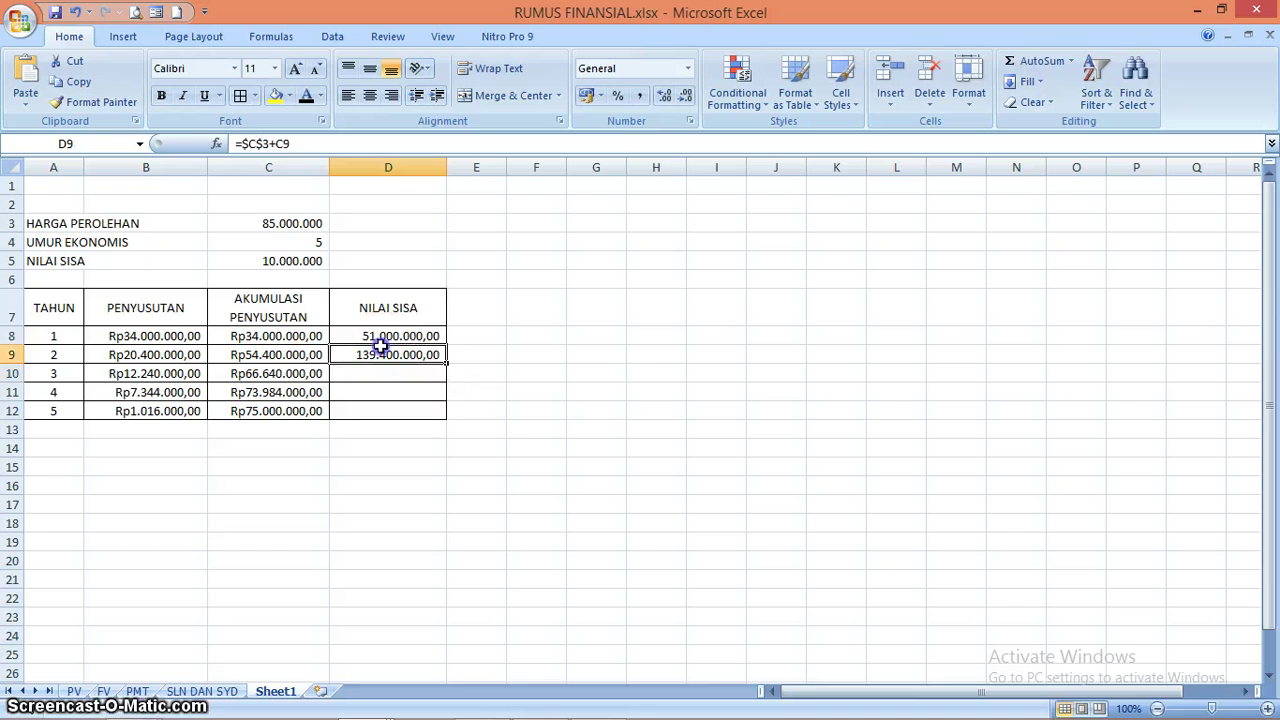
left_click(272, 143)
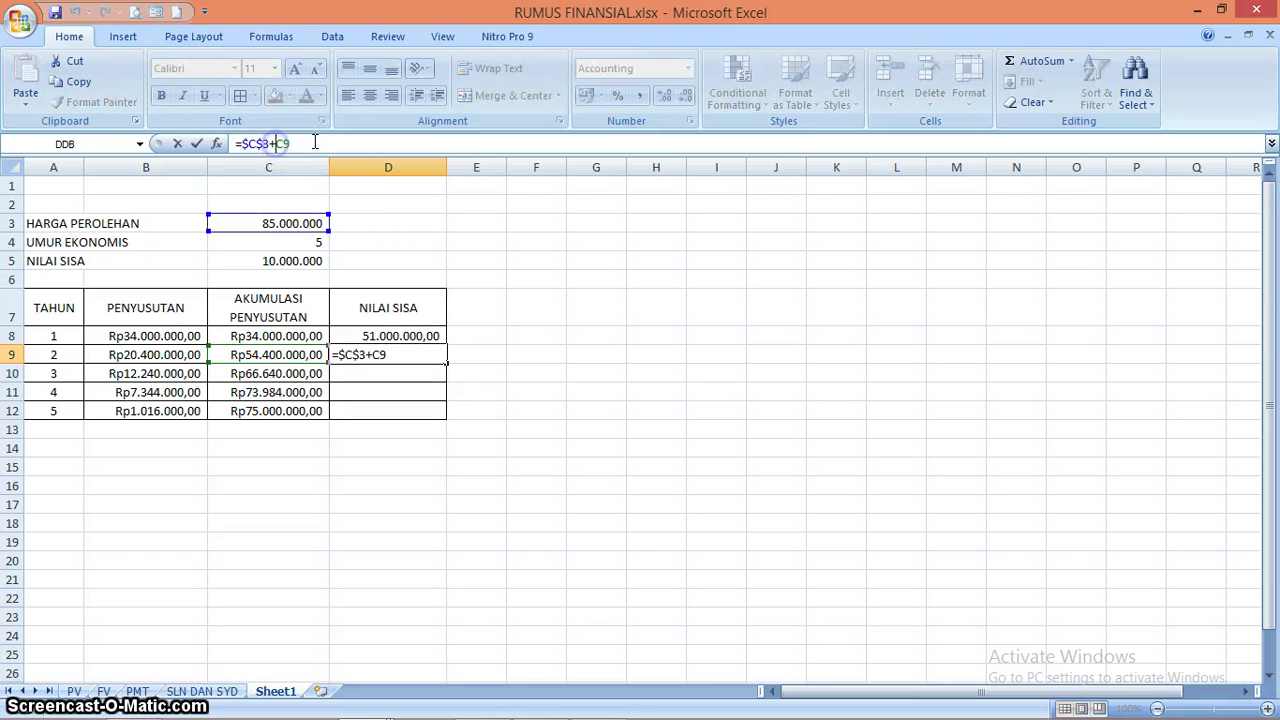
key("Return")
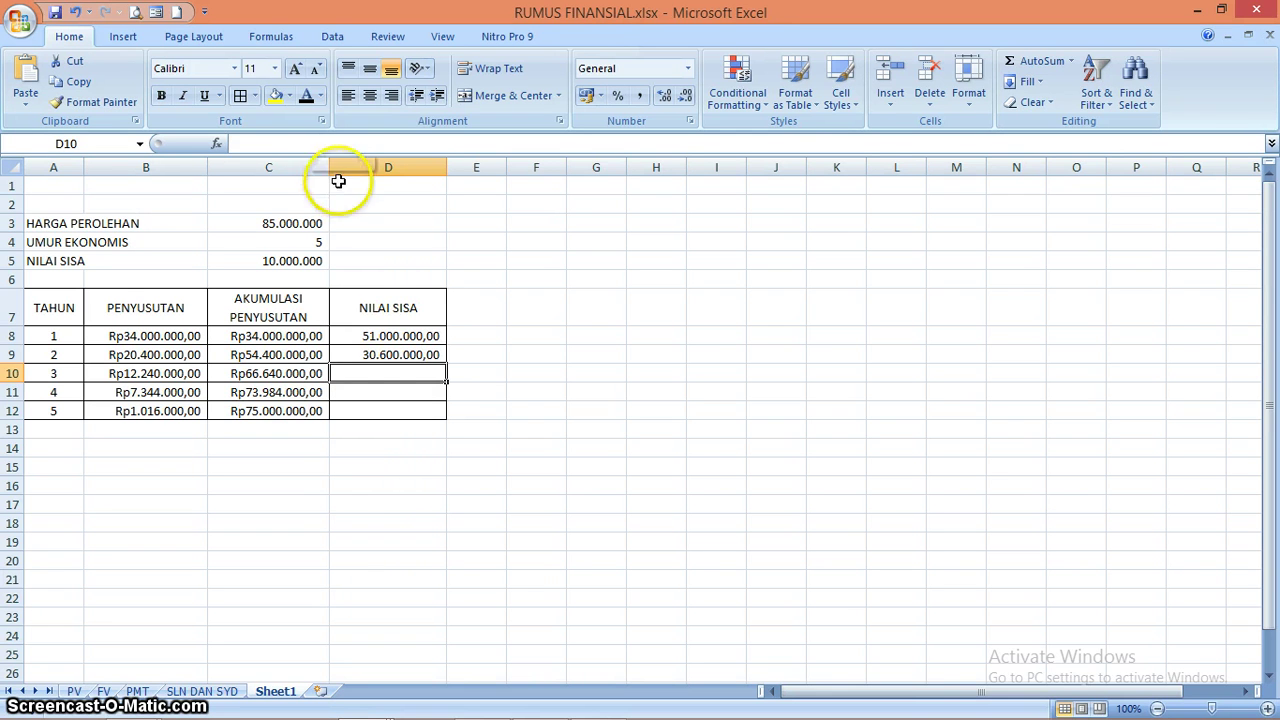
Fill the NILAI SISA formula from D8 down to D12 for all five years.
left_click(405, 338)
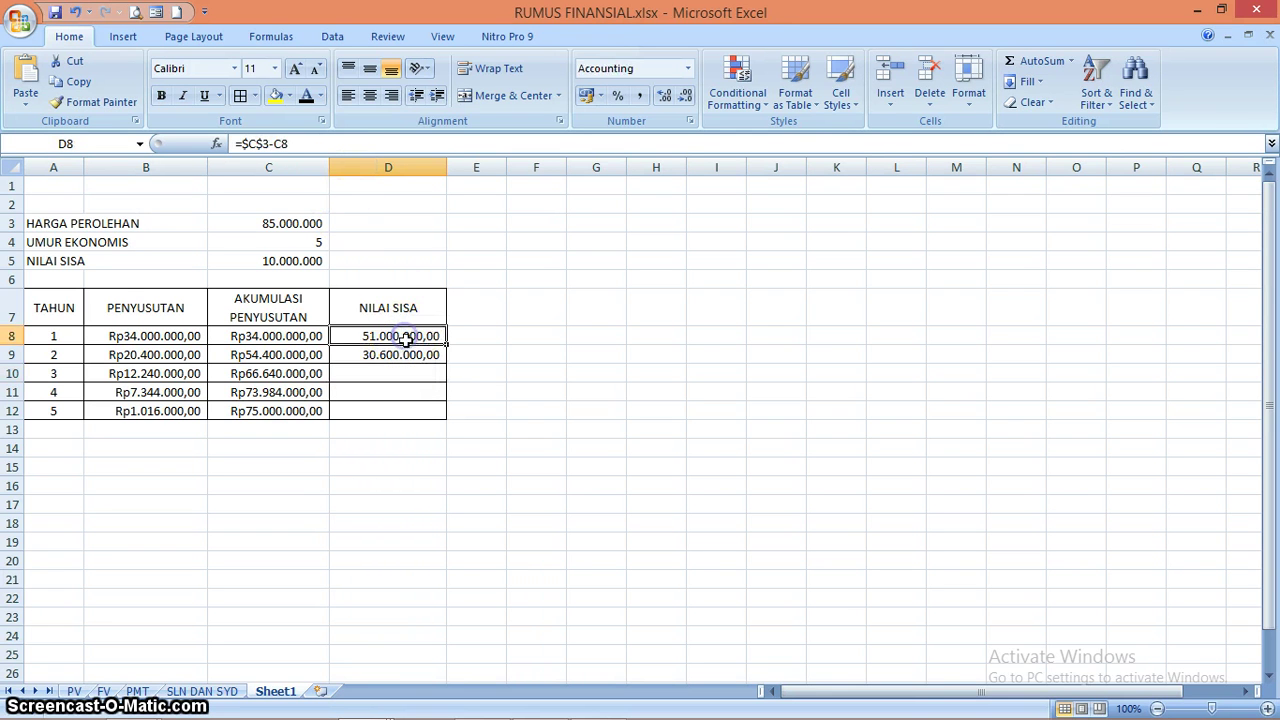
left_click_drag(445, 345, 437, 414)
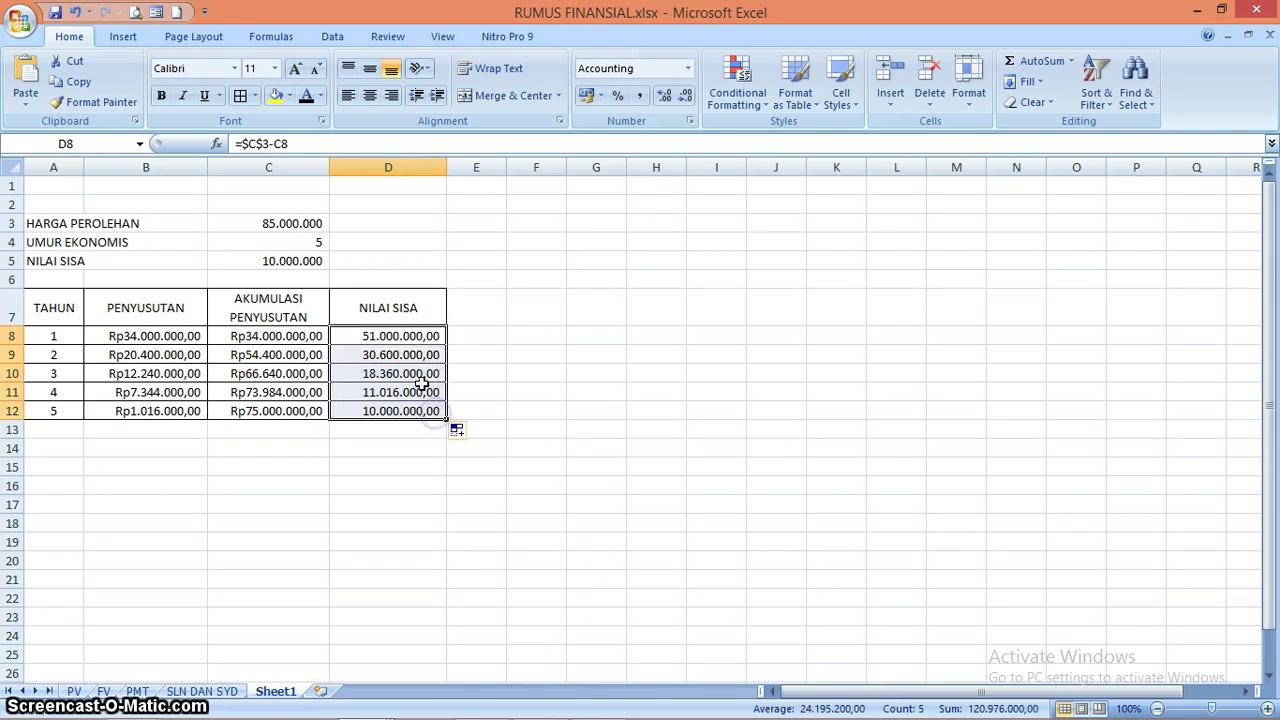
left_click(409, 377)
Check the NILAI SISA formulas in D8 to D12 one by one for the fixed cost and changing accumulation references.
left_click(440, 354)
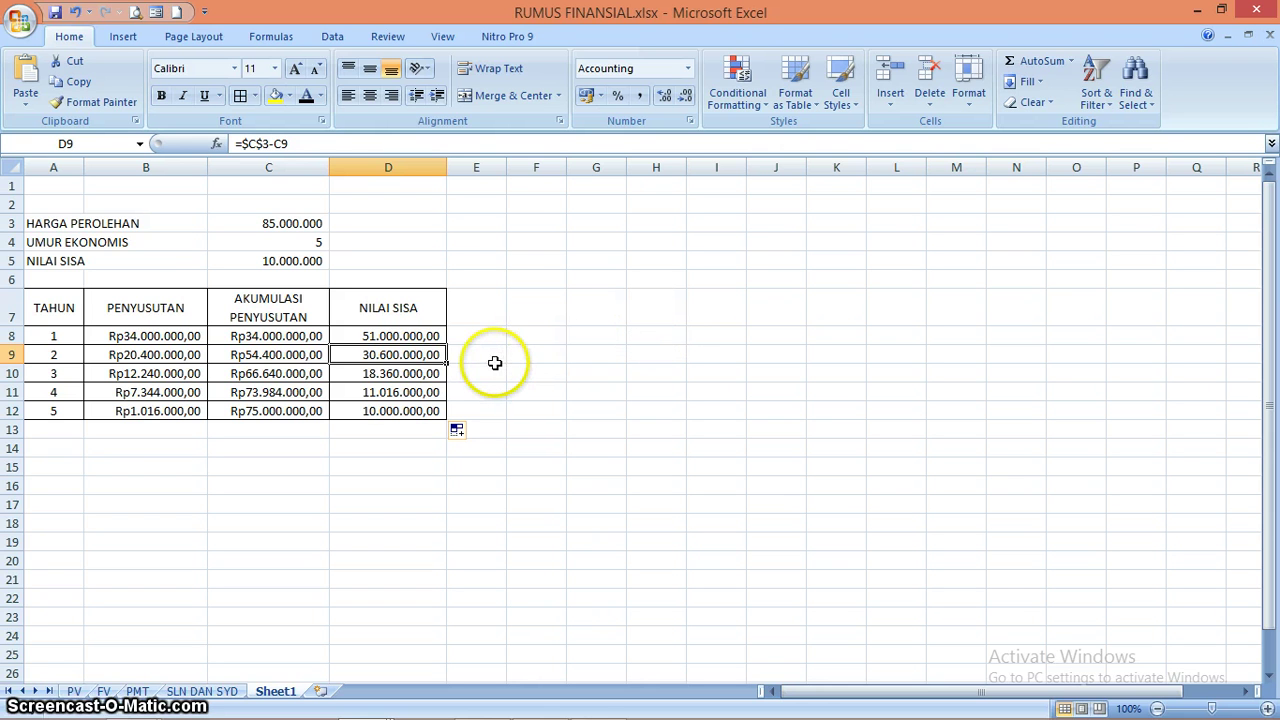
key("Up")
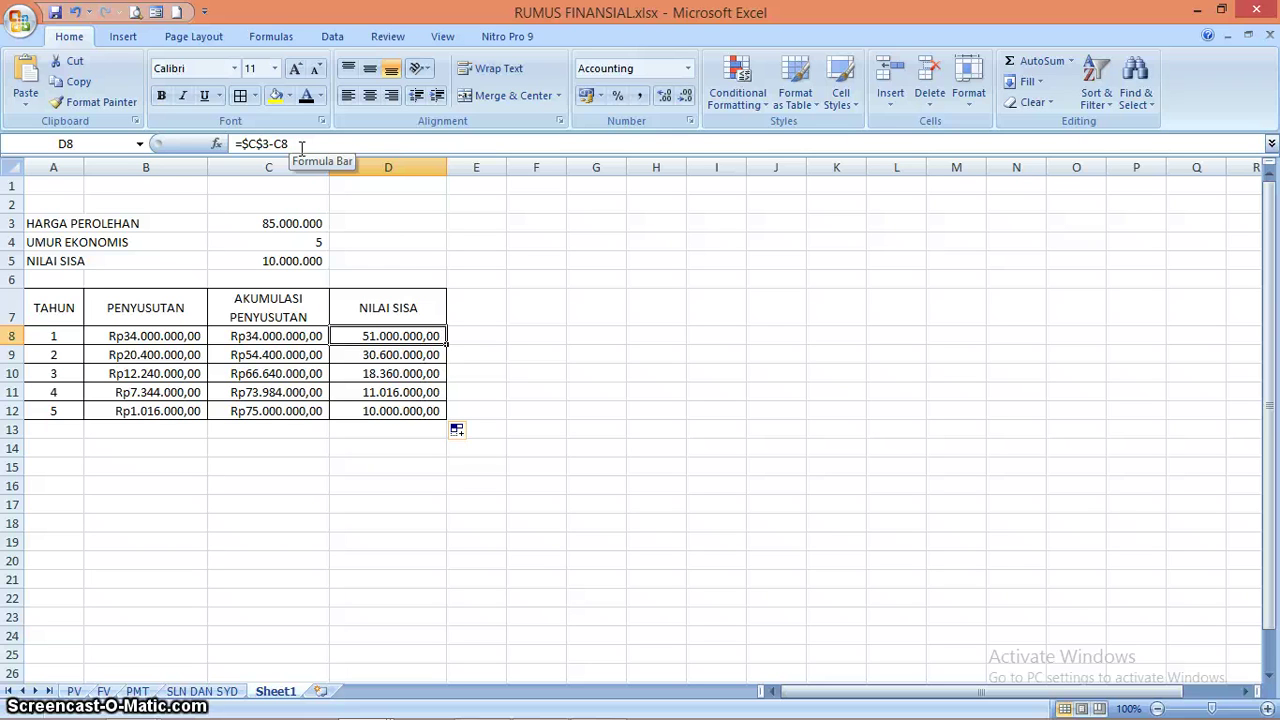
key("Down")
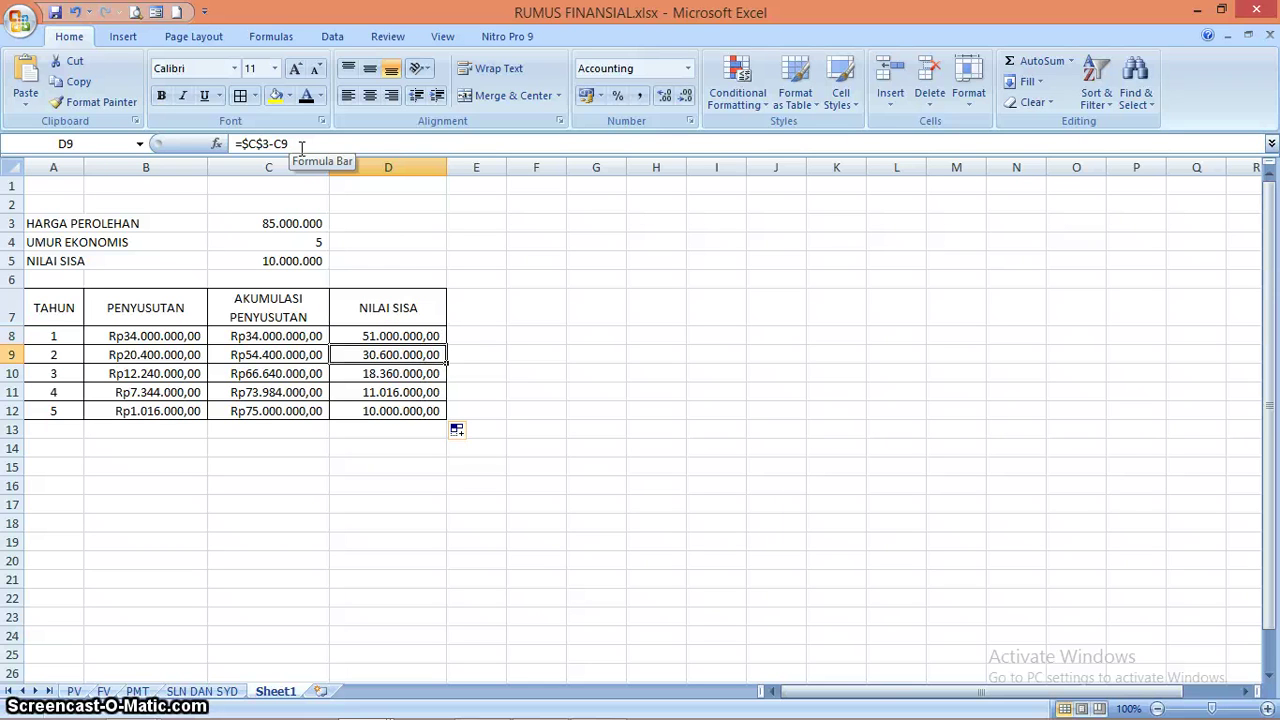
key("Down")
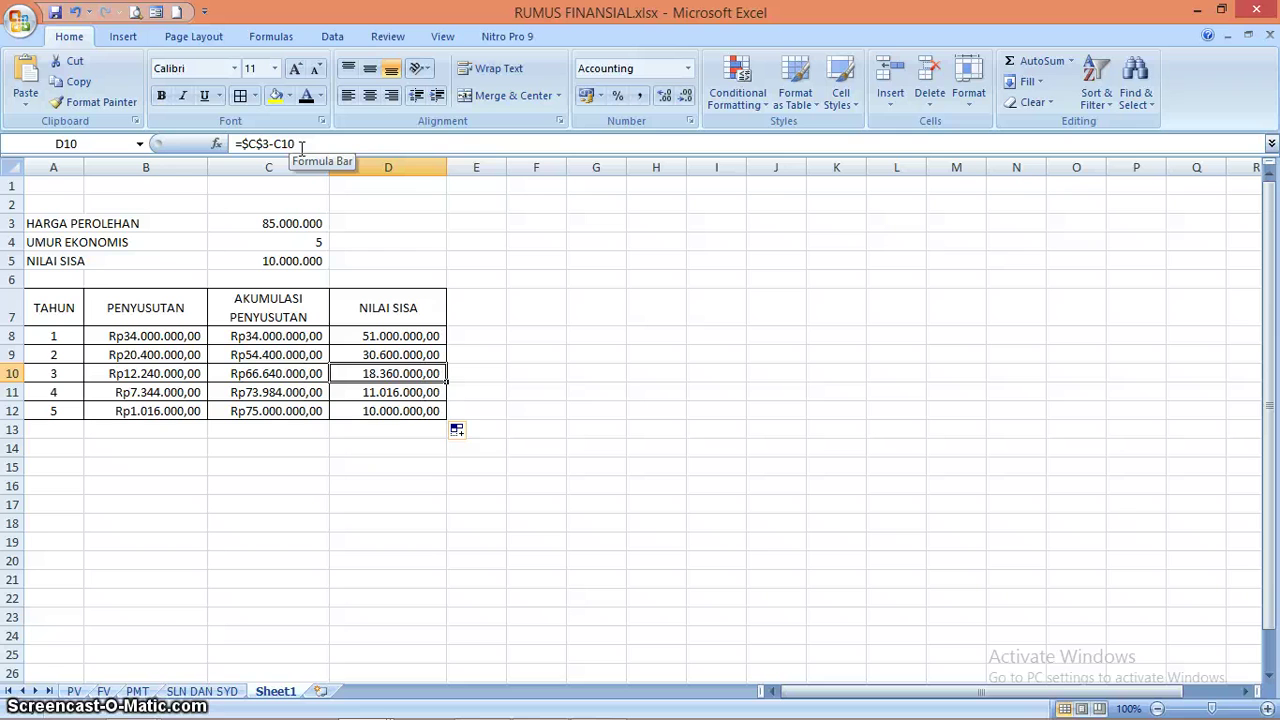
key("Down")
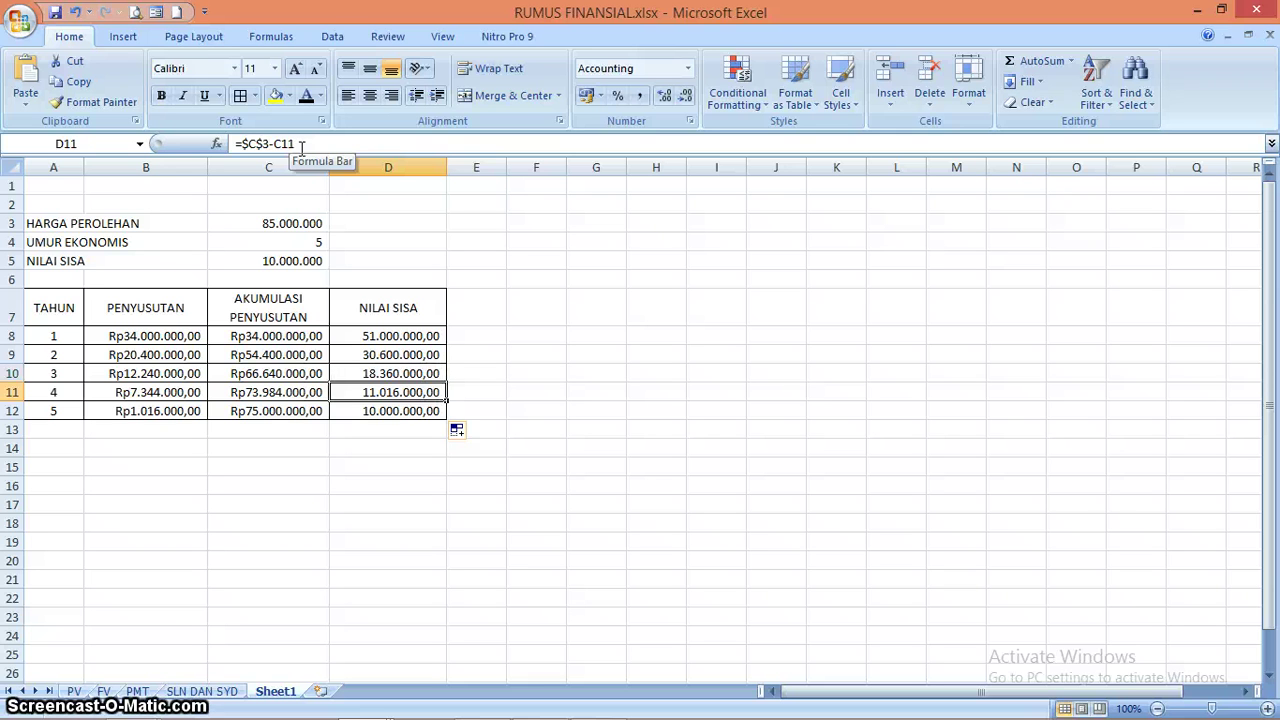
key("Down")
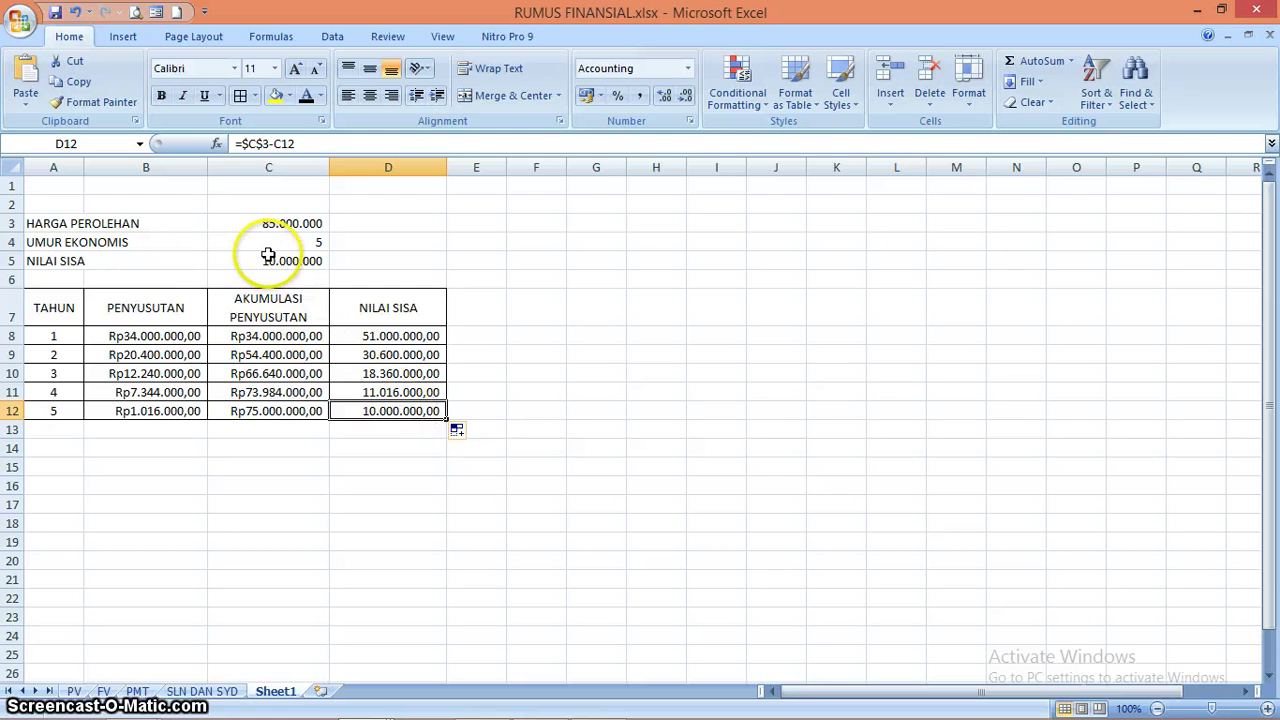
Review the DDB formulas in the PENYUSUTAN column, B8 to B12, checking the fixed references and the changing year reference.
left_click(434, 498)
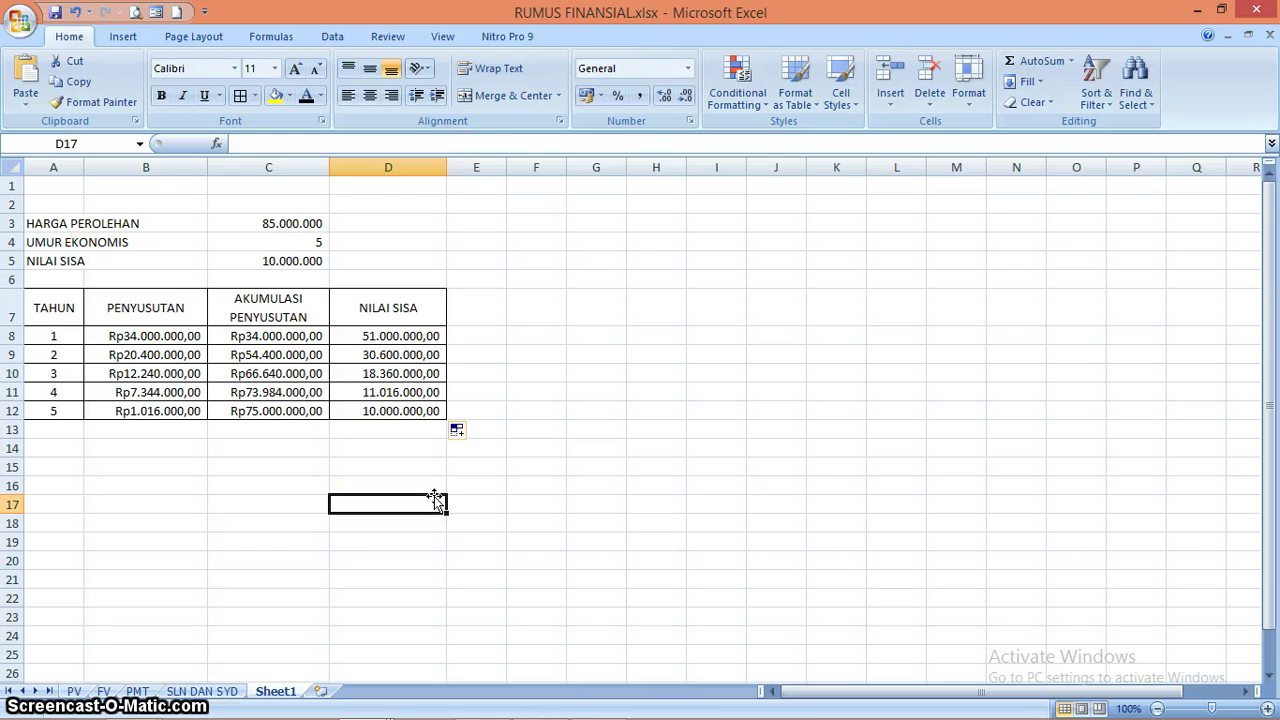
left_click(434, 496)
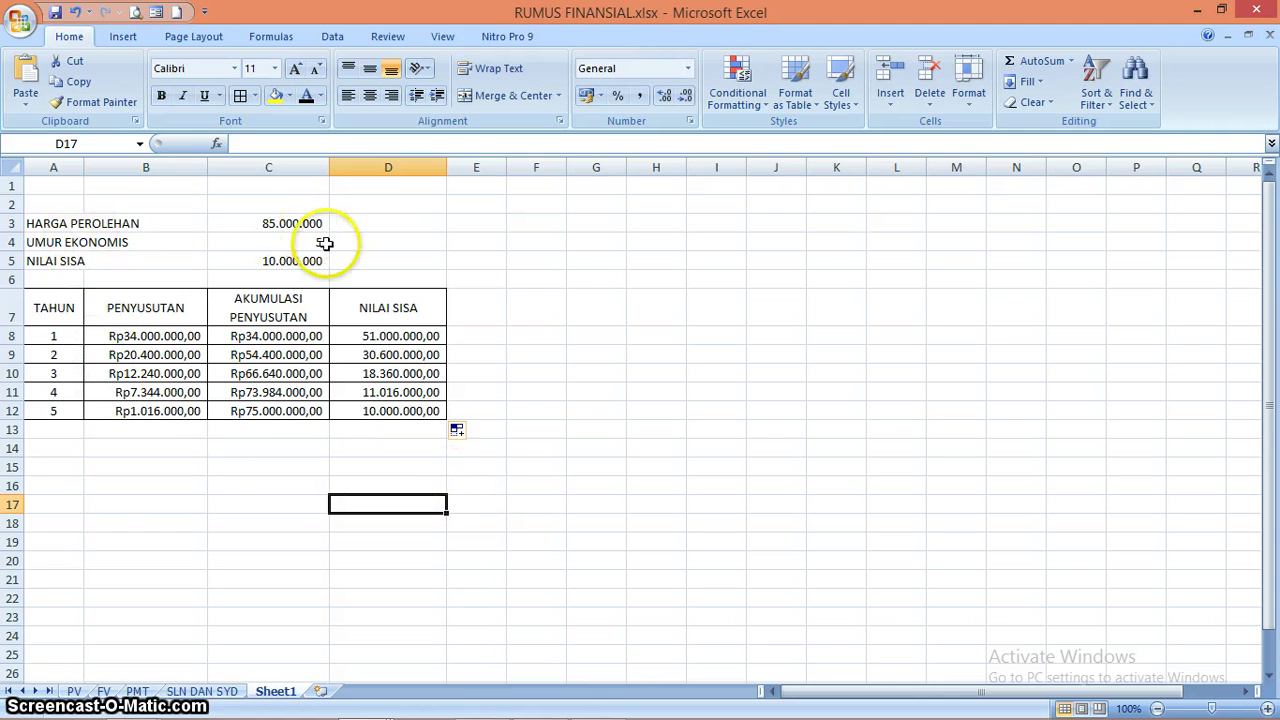
left_click(180, 336)
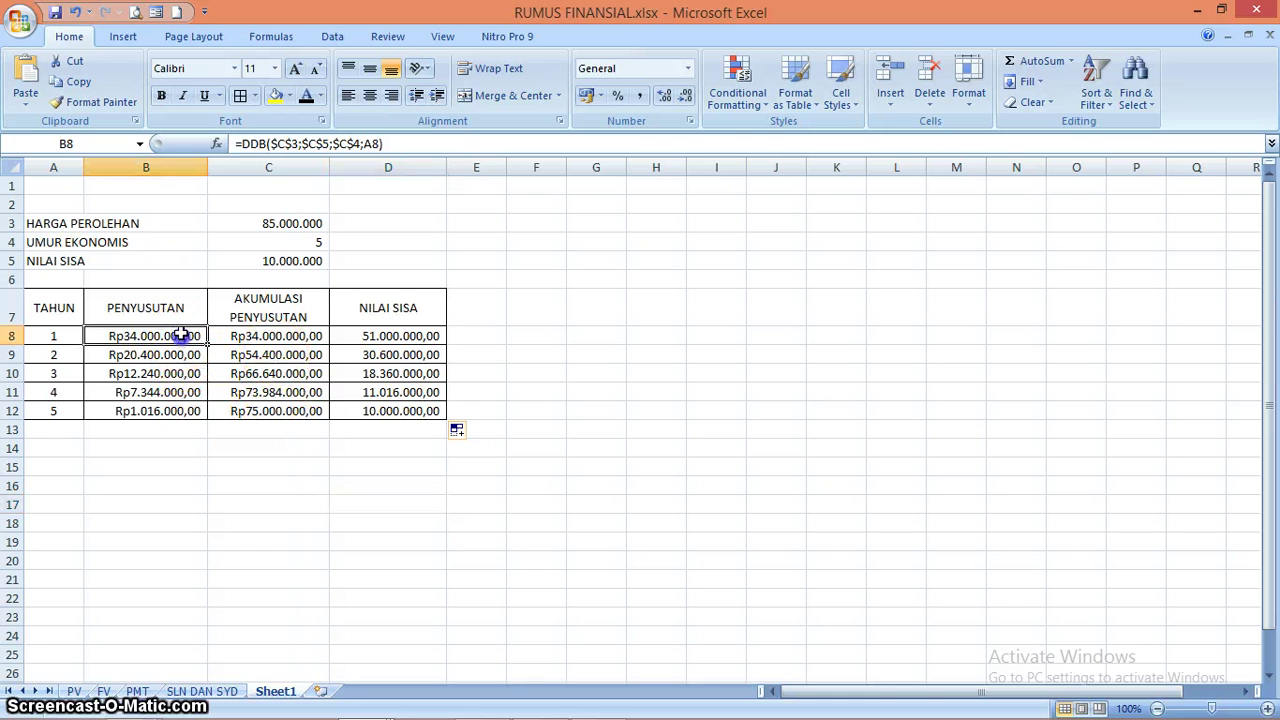
left_click(165, 354)
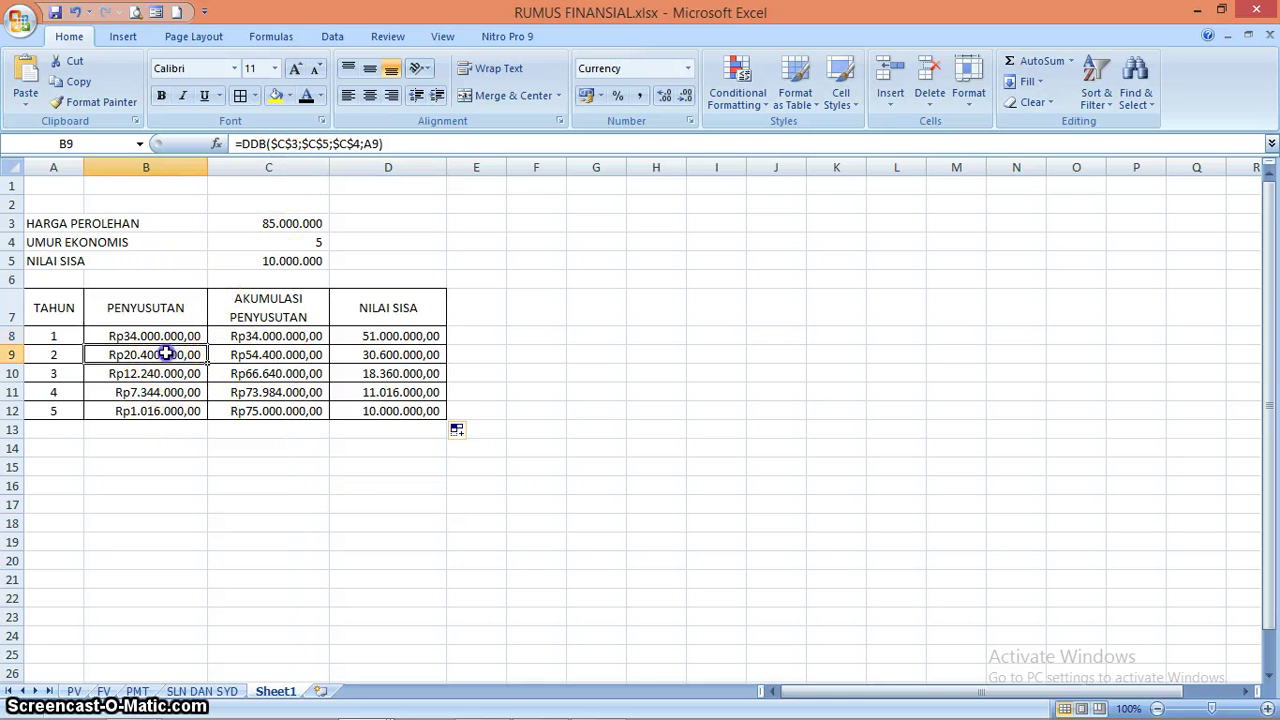
left_click(160, 373)
left_click(152, 391)
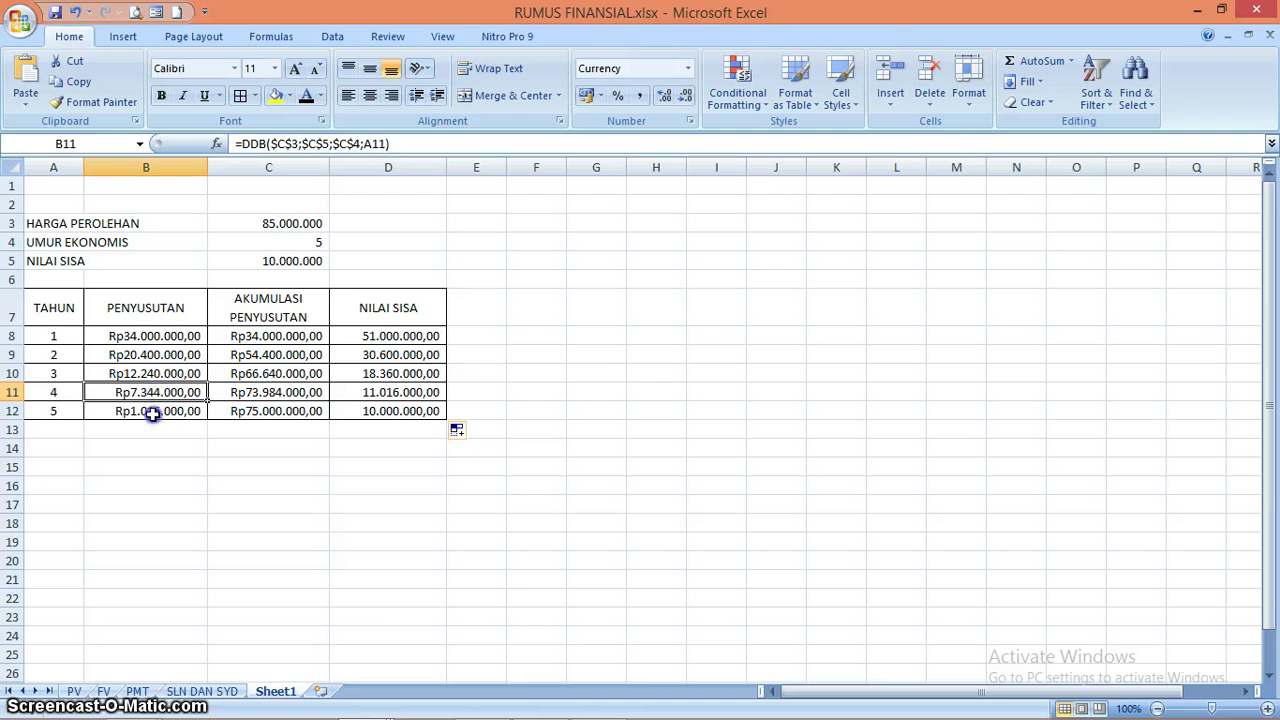
left_click(152, 412)
Compare the first-row formulas for depreciation, accumulated depreciation and NILAI SISA, and also examine C9 and D11.
left_click(303, 336)
left_click(296, 352)
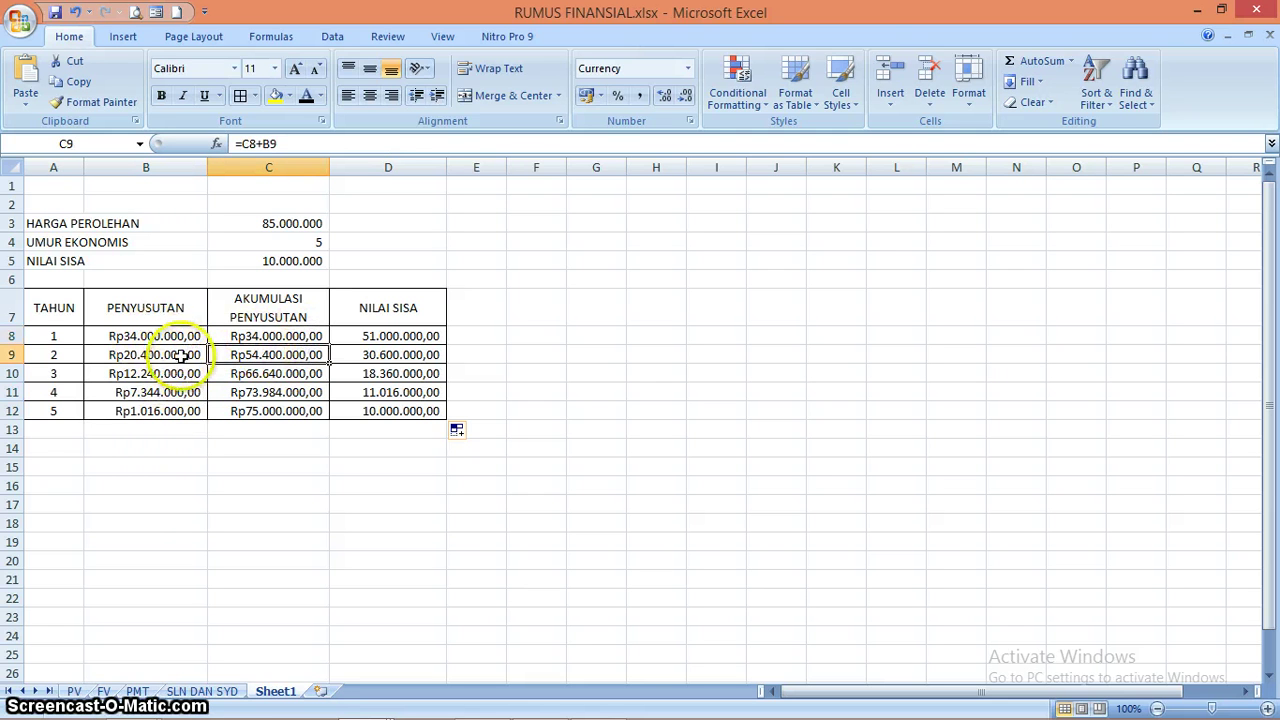
left_click(180, 336)
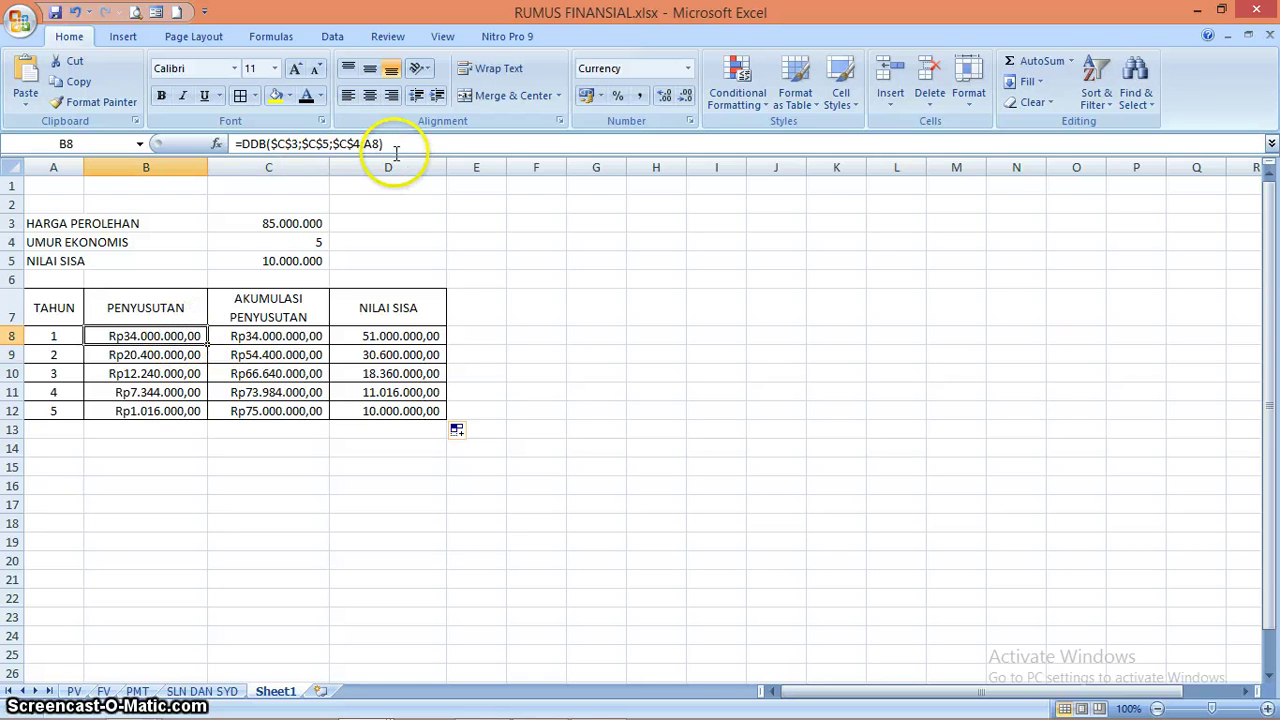
left_click(274, 336)
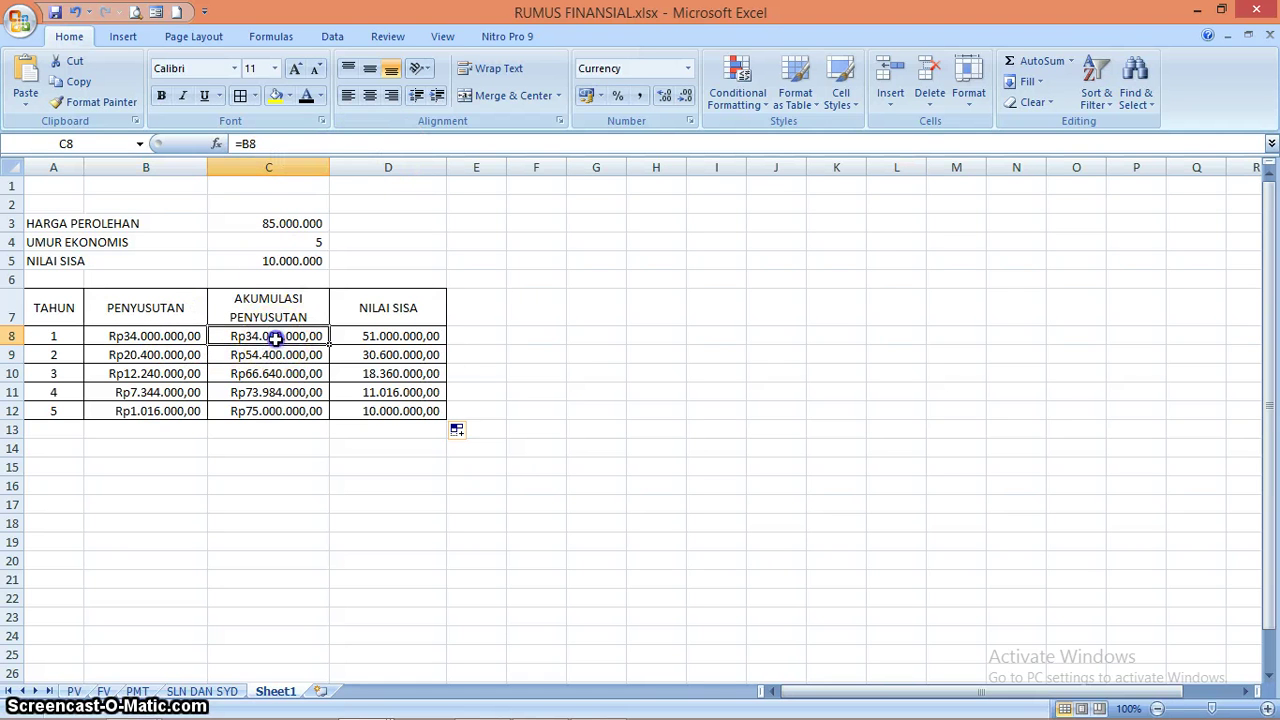
left_click(397, 336)
left_click(391, 392)
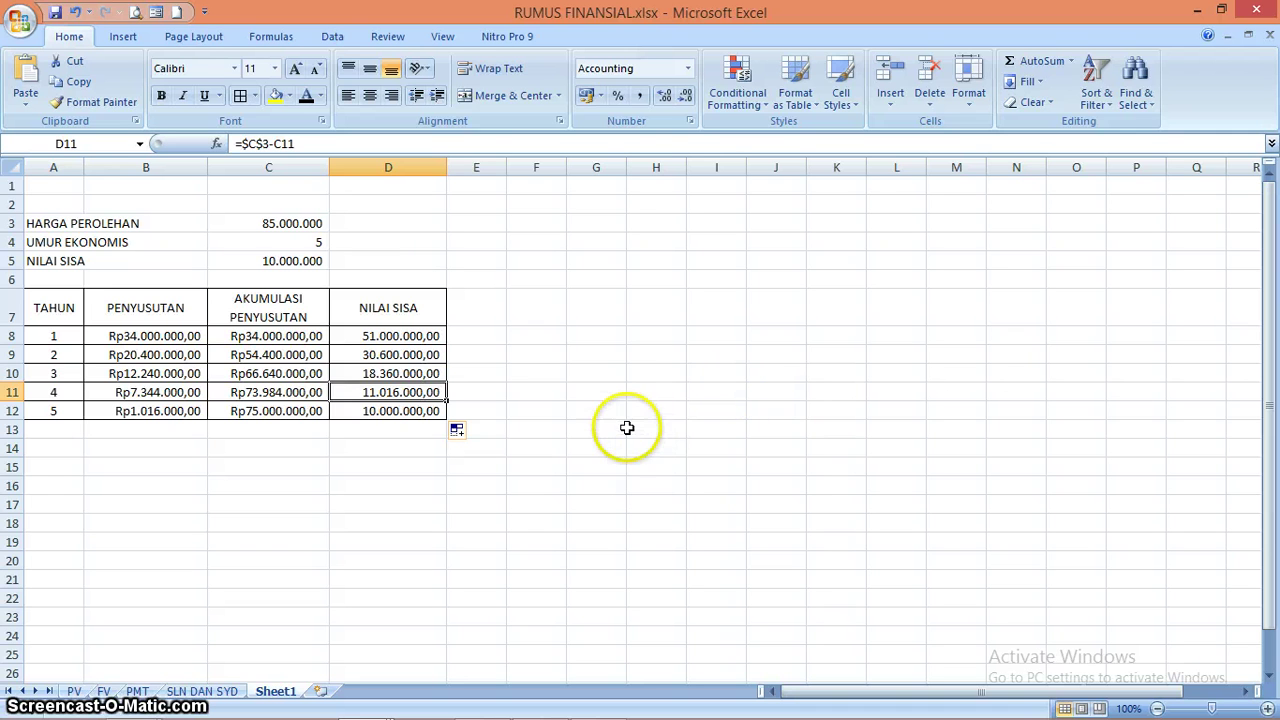
left_click(605, 390)
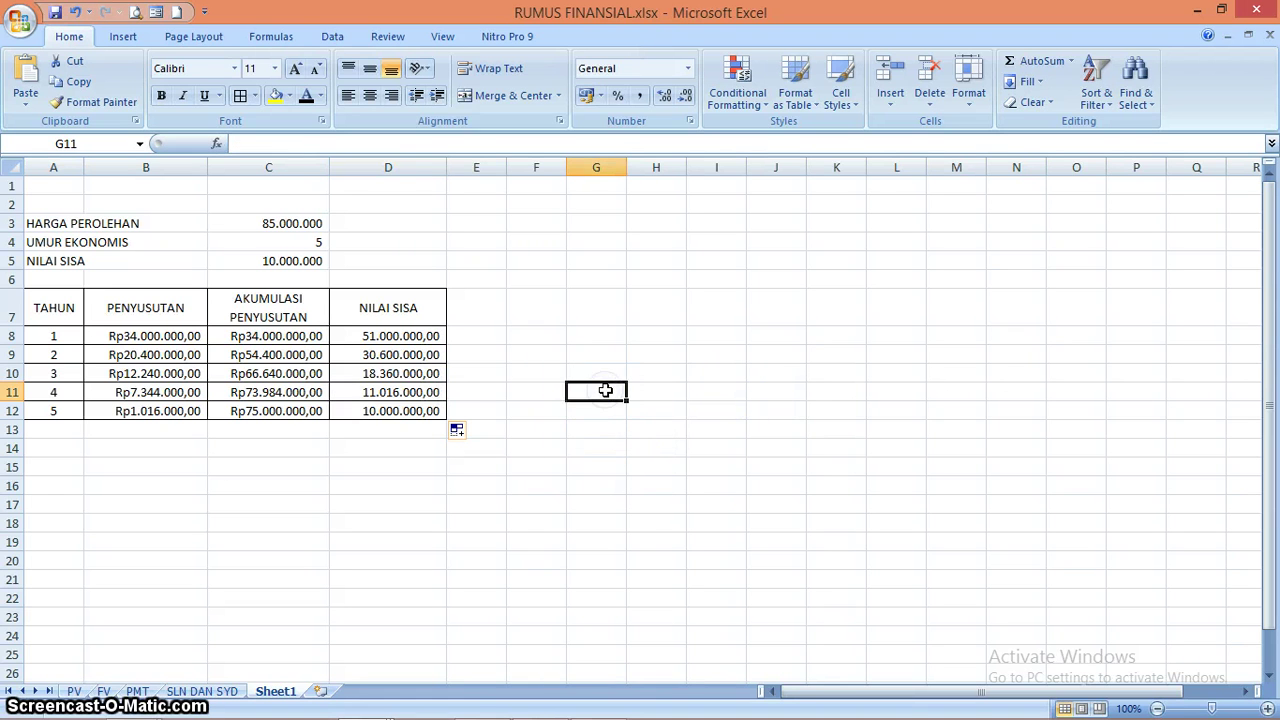